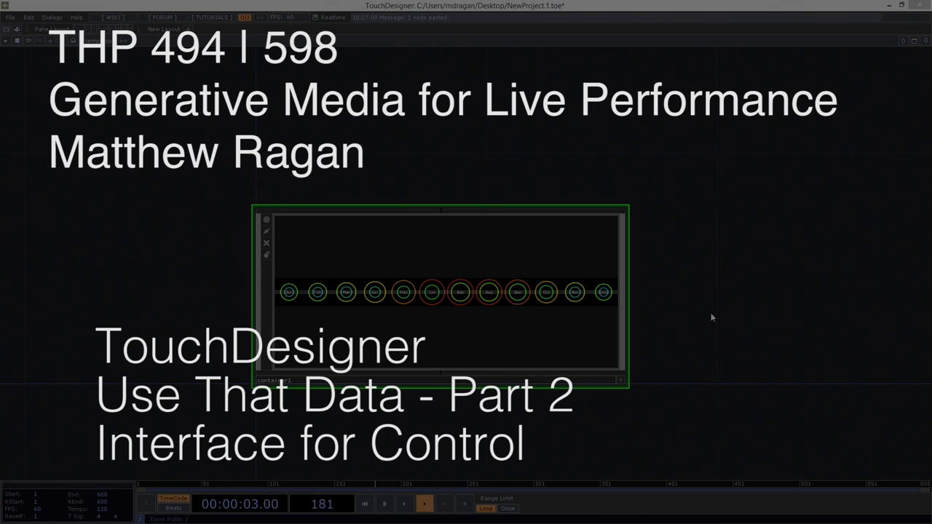
Add a new Container component directly below container1 in the tempDisp network.
drag(472, 204, 506, 197)
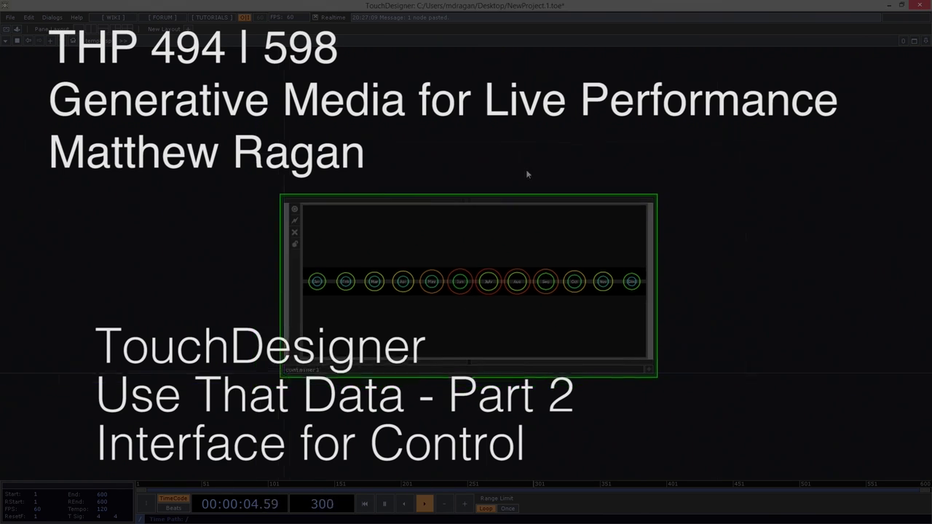
scroll(440, 243, up, 3)
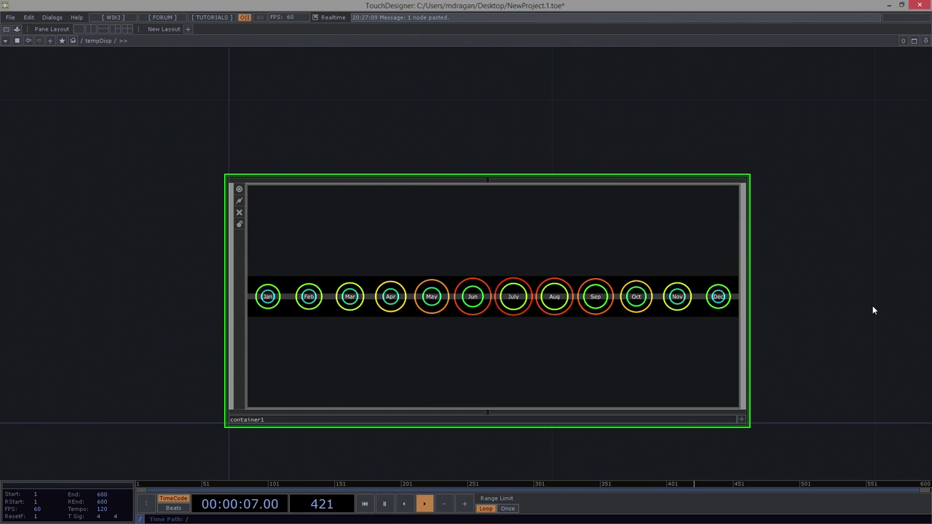
drag(813, 386, 806, 317)
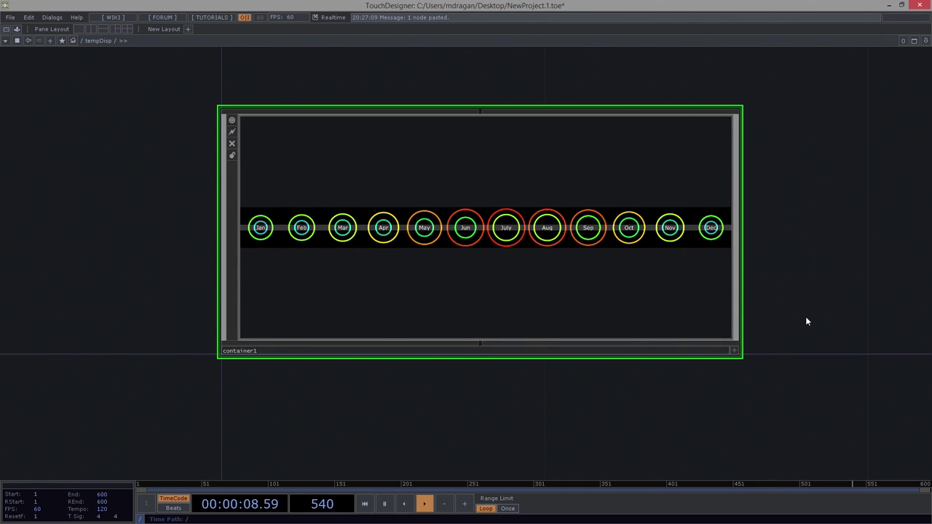
scroll(806, 318, down, 3)
drag(766, 362, 705, 206)
key(Tab)
text(c)
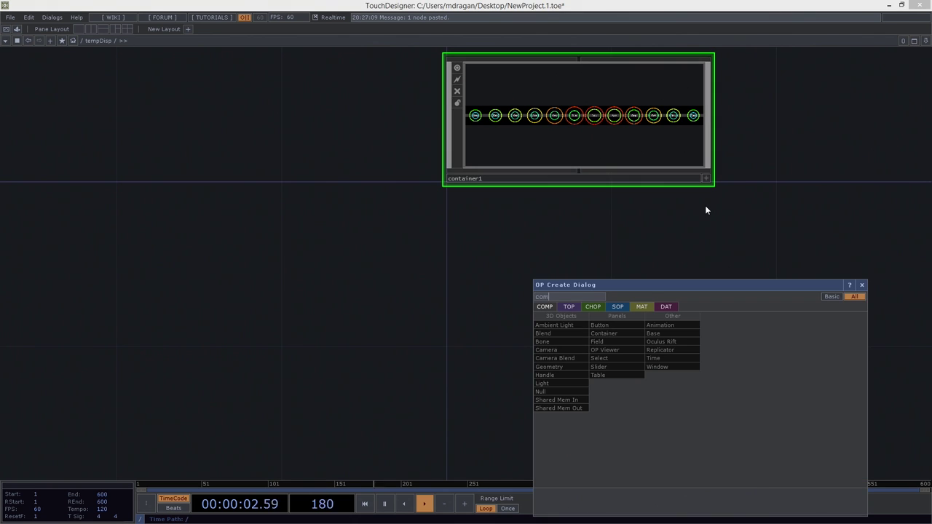
text(on)
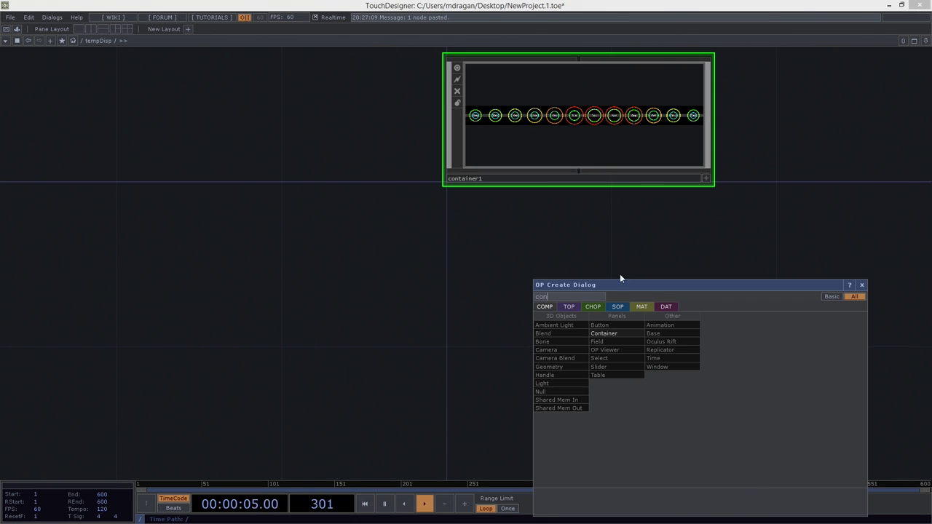
click(609, 334)
click(583, 333)
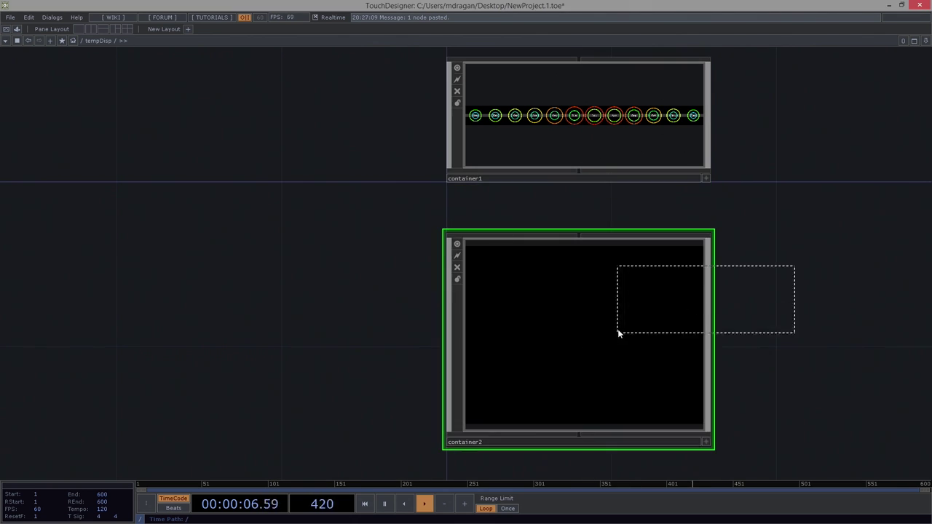
Set the new container's width and height to 200.
key(p)
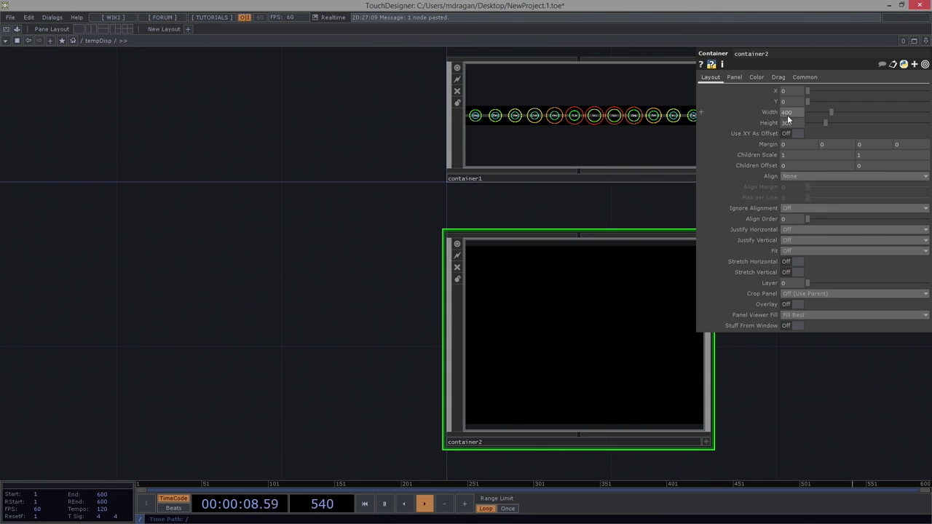
text(200)
key(Tab)
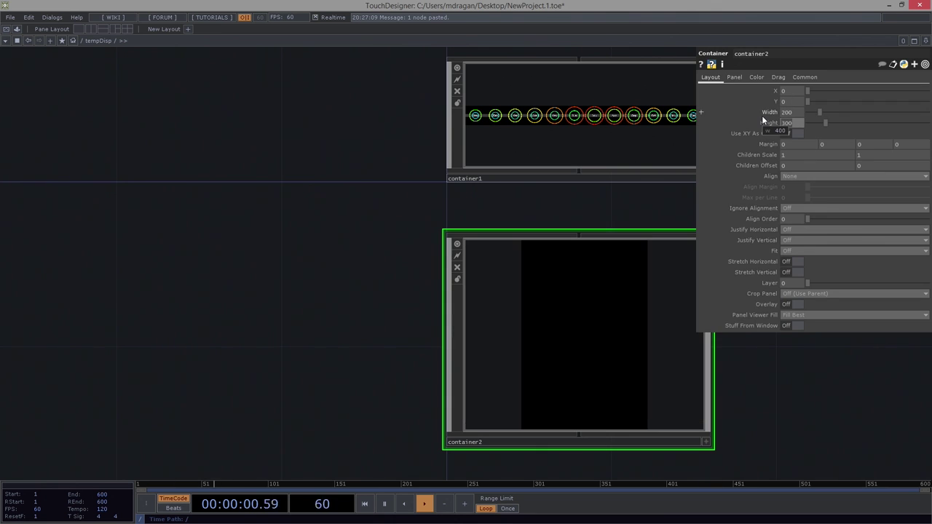
text(200)
key(Return)
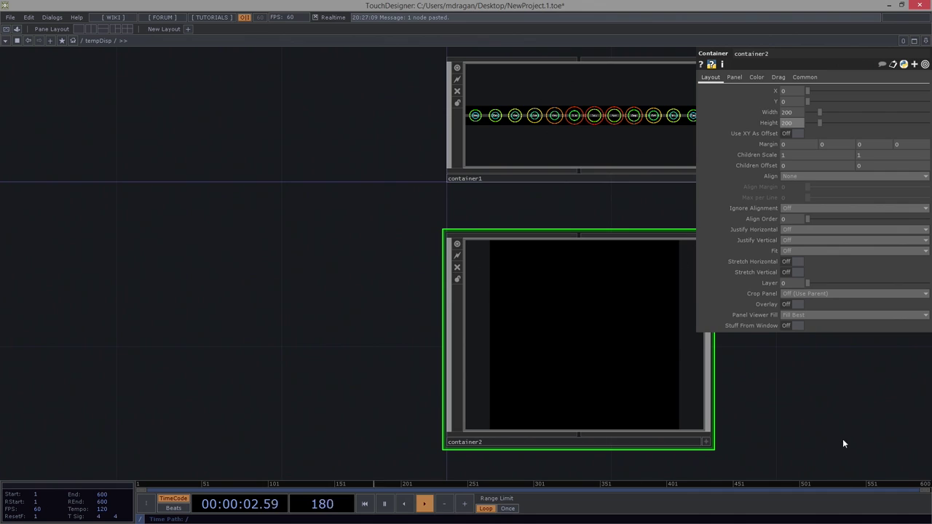
Copy the master1 component from inside container1 and paste it into container2.
drag(728, 447, 552, 405)
drag(483, 322, 483, 388)
drag(505, 180, 545, 287)
scroll(460, 231, up, 10)
drag(142, 104, 328, 146)
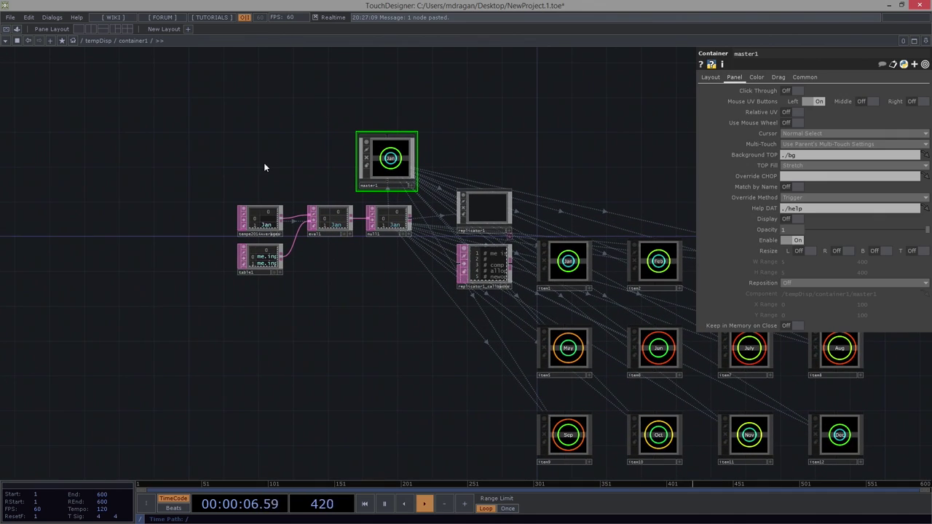
key(ctrl+c)
scroll(353, 379, down, 5)
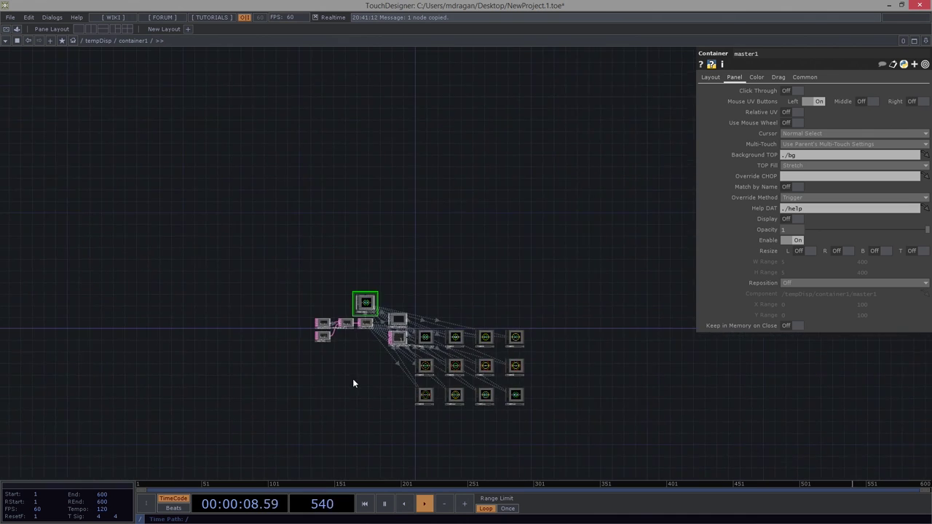
key(i)
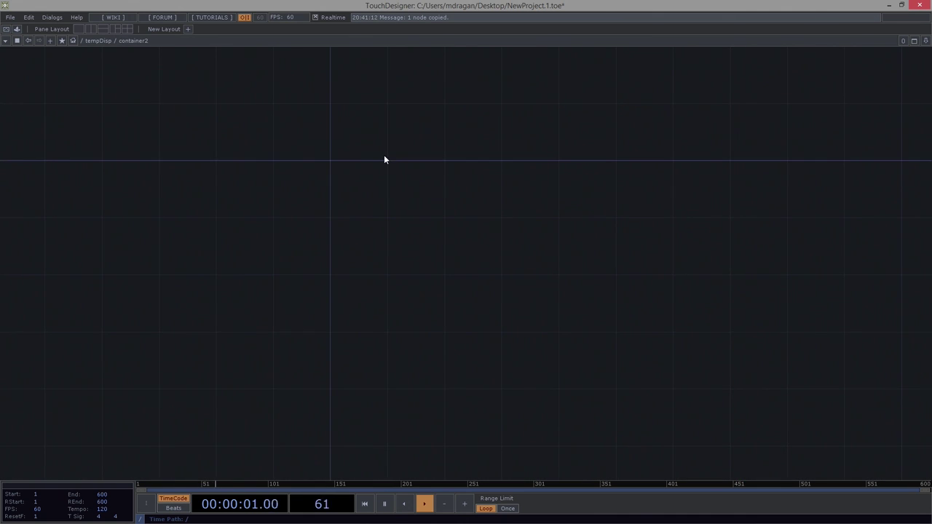
key(ctrl+v)
drag(544, 223, 558, 389)
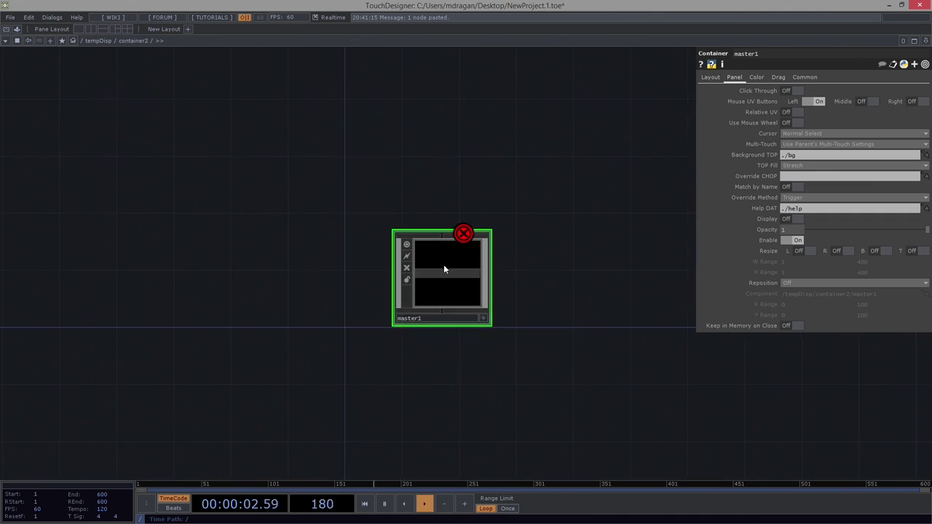
Copy all the operators inside the pasted master1 component.
scroll(456, 263, up, 5)
scroll(456, 263, up, 5)
scroll(447, 250, down, 3)
drag(141, 110, 633, 370)
key(ctrl+c)
Delete master1 from container2 and paste its copied operators directly into container2 instead.
scroll(510, 357, down, 5)
key(p)
scroll(550, 281, down, 3)
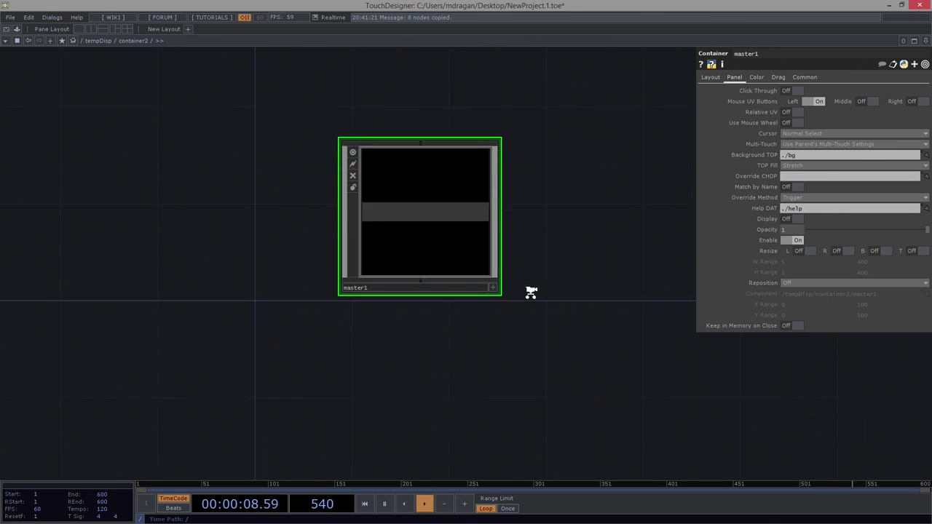
key(Delete)
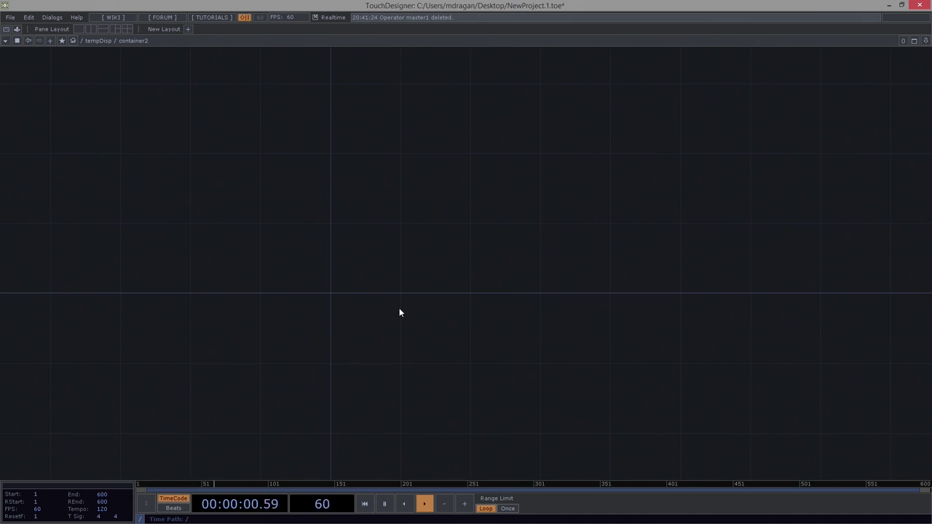
key(ctrl+v)
drag(585, 180, 515, 293)
Copy the tempe2014Averages table from container1 and paste it into container2, left of the circle operators.
scroll(150, 257, down, 10)
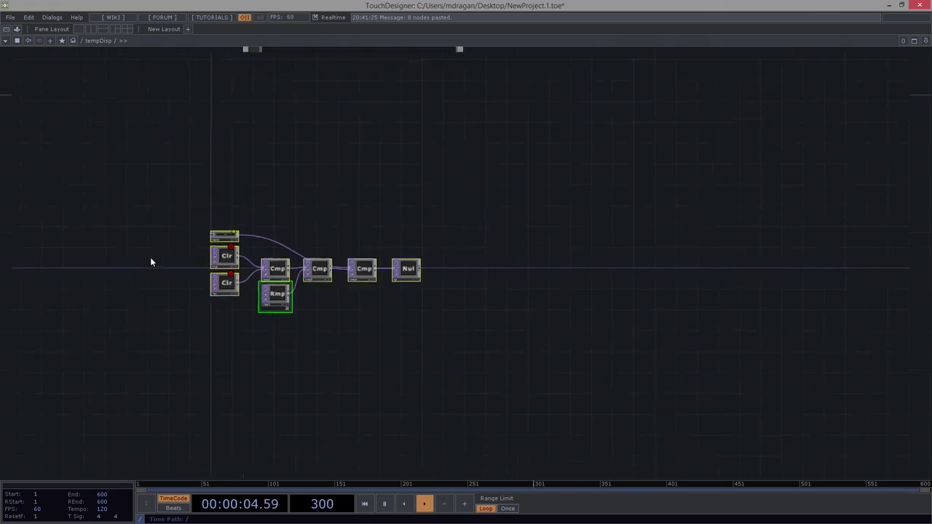
scroll(210, 356, up, 10)
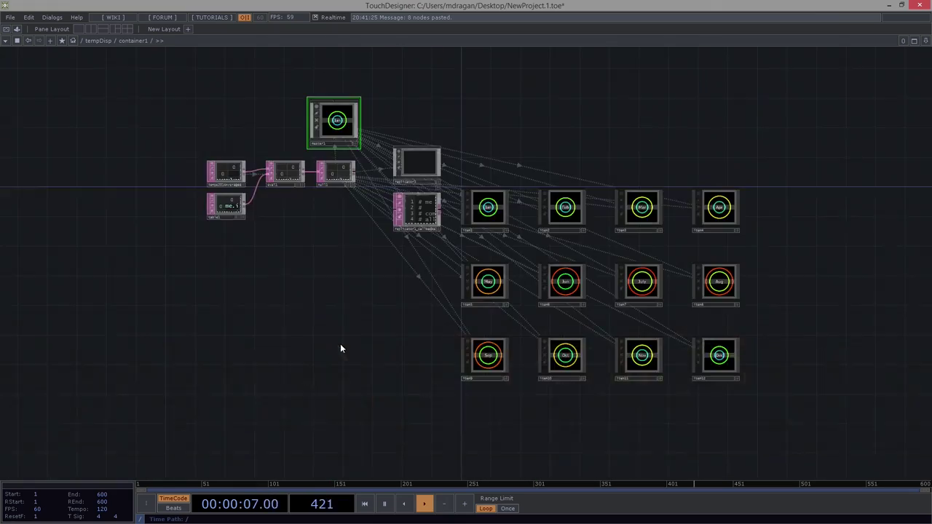
drag(141, 135, 11, 254)
key(ctrl+c)
scroll(319, 355, down, 10)
scroll(353, 402, up, 10)
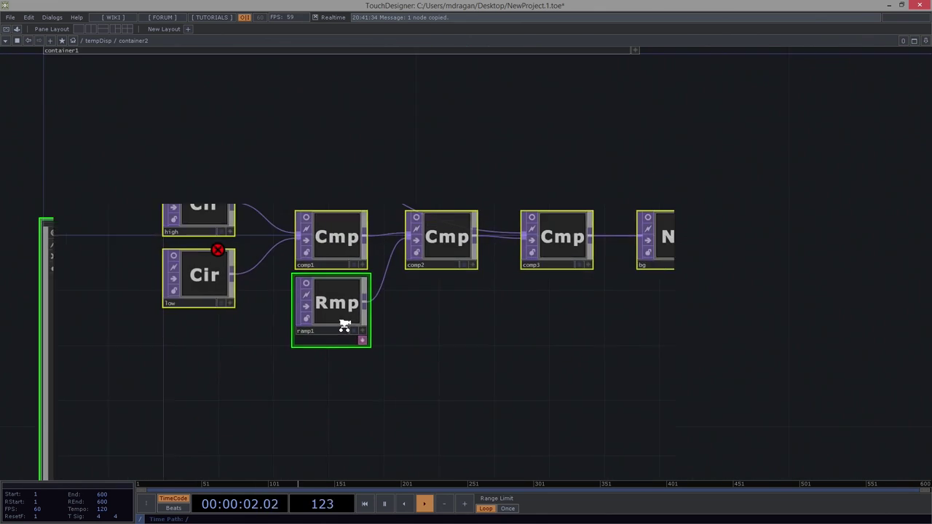
drag(276, 444, 657, 352)
drag(179, 188, 264, 192)
click(255, 192)
key(ctrl+v)
Add a Null DAT after tempe2014Averages and line the two operators up.
scroll(284, 218, up, 4)
right_click(308, 251)
text(nu)
click(384, 292)
click(379, 257)
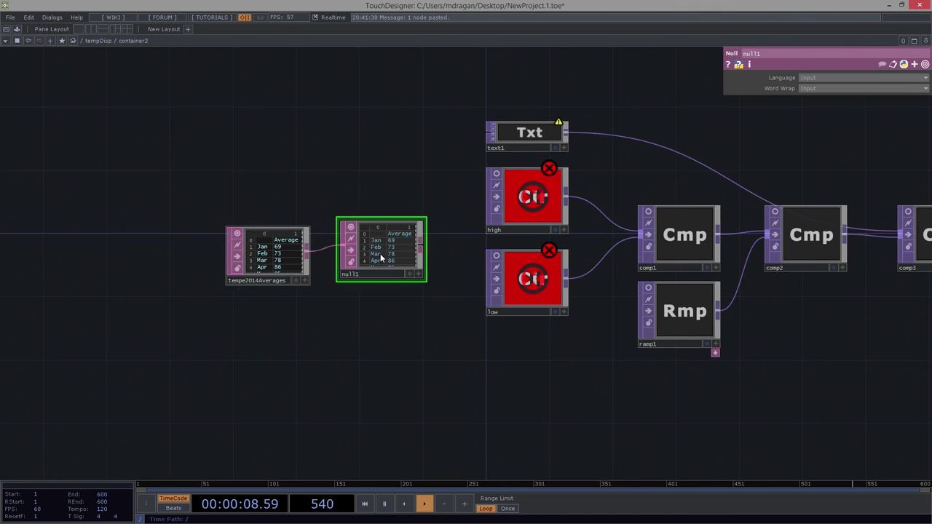
mouse_move(284, 271)
mouse_down()
mouse_move(278, 252)
mouse_move(273, 264)
mouse_up()
right_drag(267, 202, 375, 240)
drag(374, 239, 332, 183)
scroll(411, 181, up, 3)
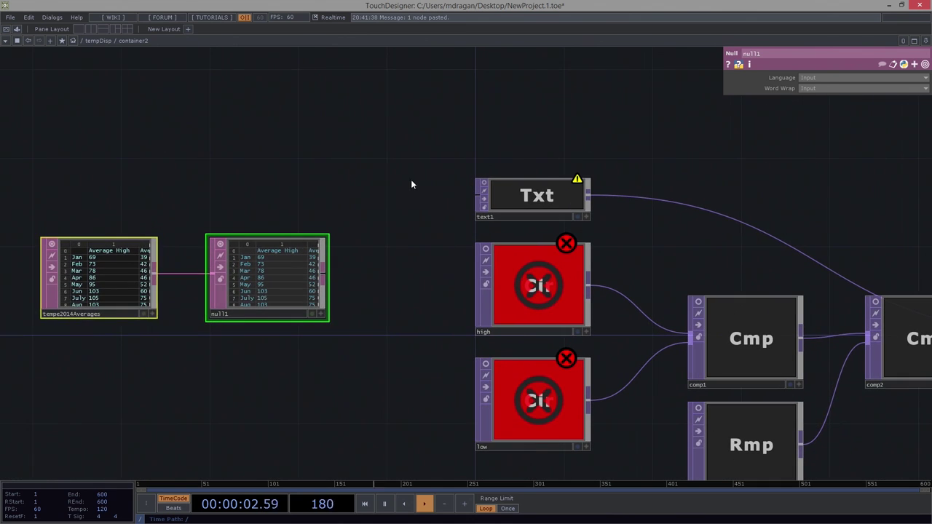
Set text1's source DAT to null1 and replace its DAT Row expression with the fixed row for Jan.
right_drag(391, 125, 608, 210)
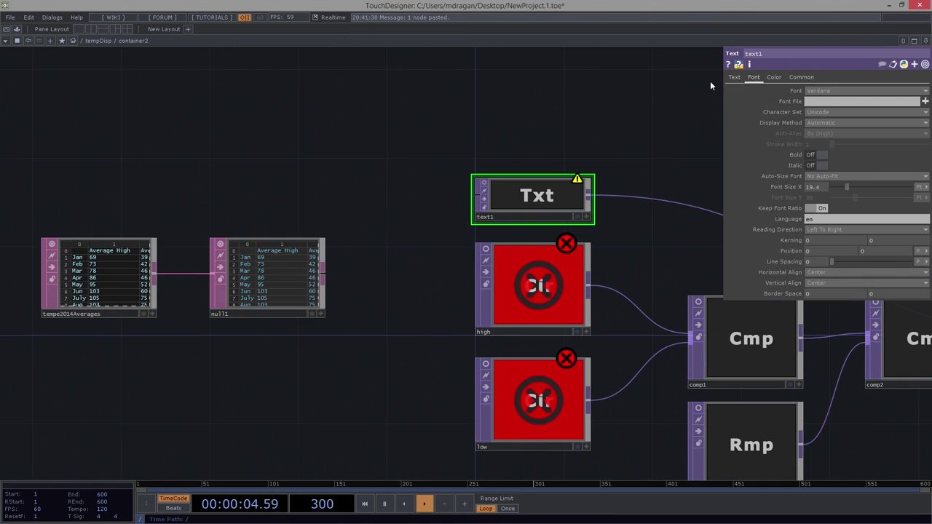
click(734, 77)
click(815, 102)
text(null1)
key(Return)
drag(591, 153, 646, 125)
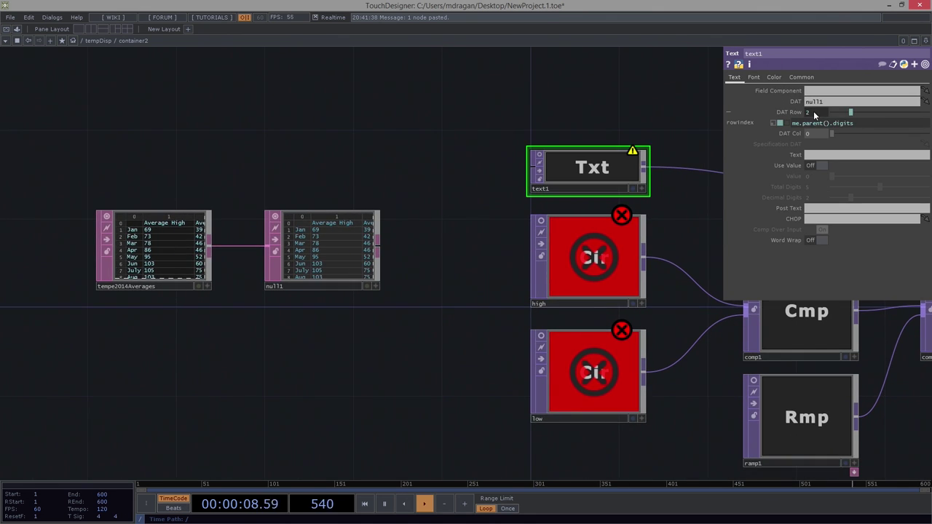
click(871, 121)
key(BackSpace)
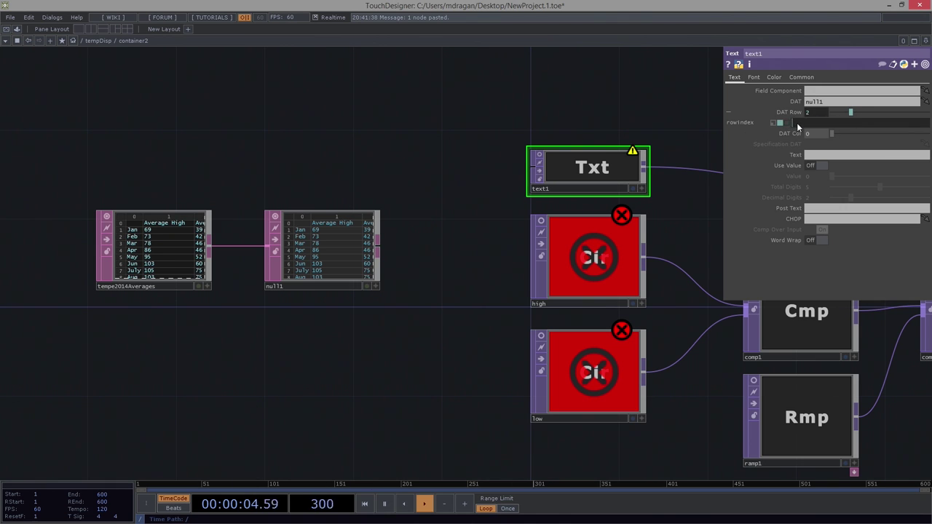
Turn on the node viewer of text1 to preview its label.
scroll(588, 140, up, 3)
click(488, 165)
click(488, 165)
drag(332, 190, 285, 171)
scroll(670, 159, down, 3)
scroll(671, 159, down, 1)
click(373, 163)
scroll(406, 179, up, 4)
drag(438, 238, 658, 186)
Turn on the node viewers of comp1, comp2, comp3, bg and ramp1.
mouse_move(391, 246)
right_down()
mouse_move(611, 350)
mouse_move(466, 364)
right_up()
drag(412, 311, 362, 266)
scroll(363, 266, down, 5)
scroll(435, 286, down, 2)
scroll(549, 293, up, 2)
drag(604, 203, 302, 180)
right_drag(302, 180, 656, 278)
click(620, 248)
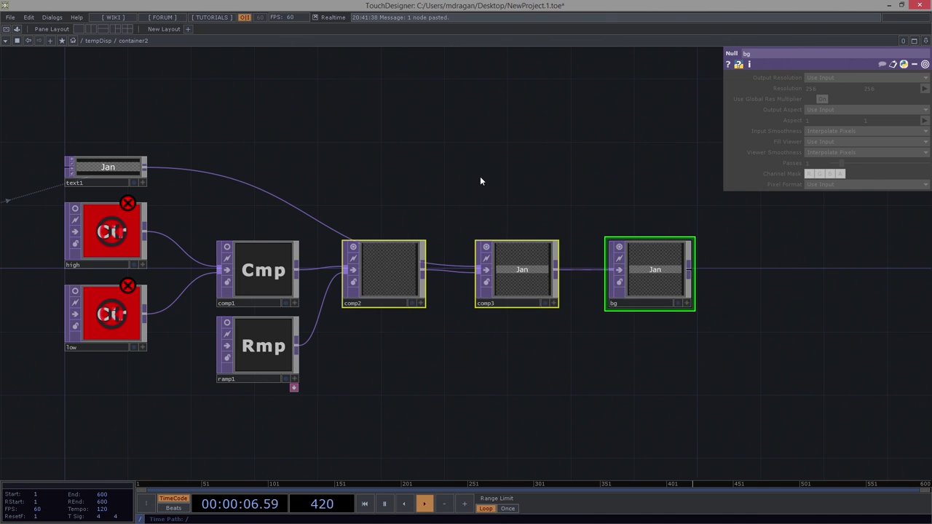
drag(450, 166, 564, 165)
click(373, 344)
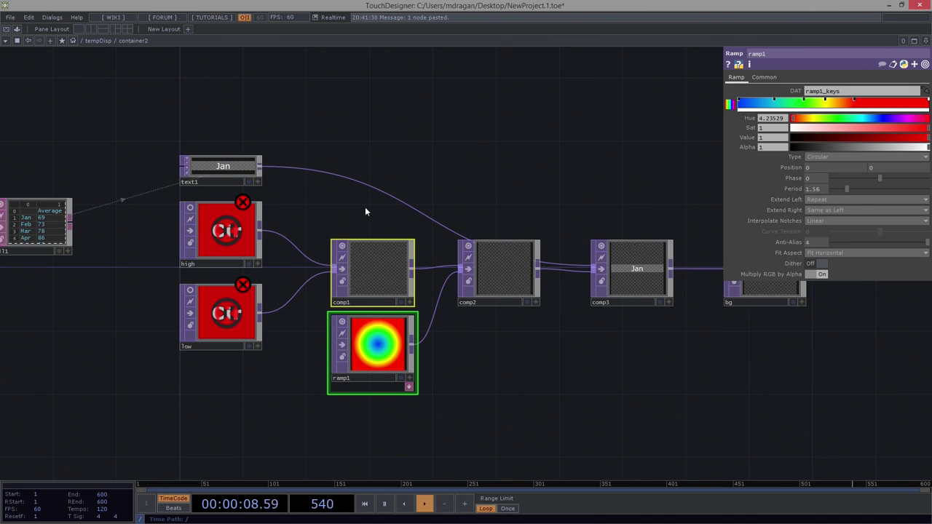
Replace both radius expressions of the low circle with a fixed value of 0.4.
right_drag(175, 216, 204, 311)
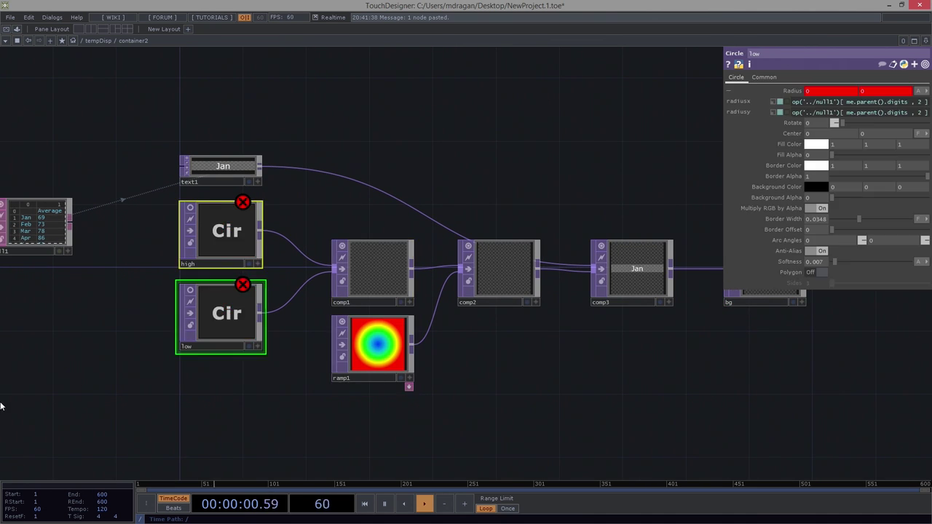
drag(97, 260, 355, 243)
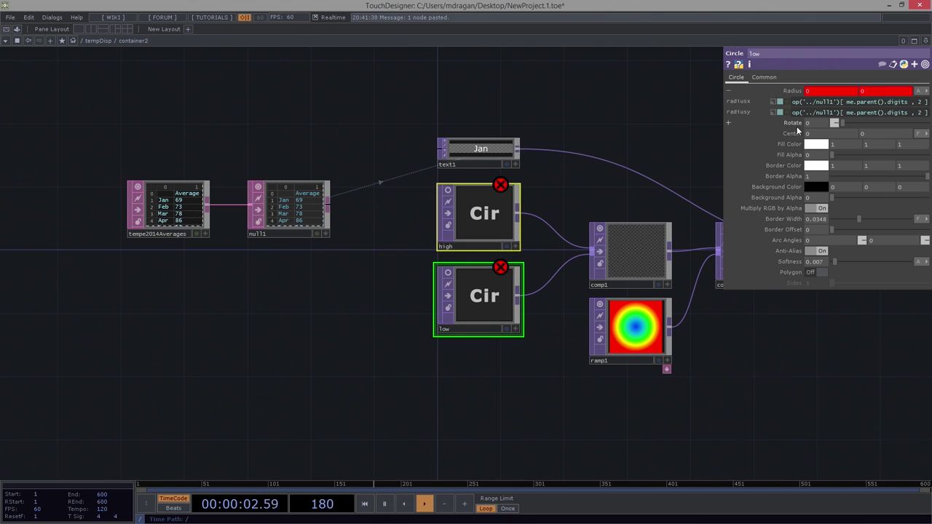
double_click(887, 103)
key(BackSpace)
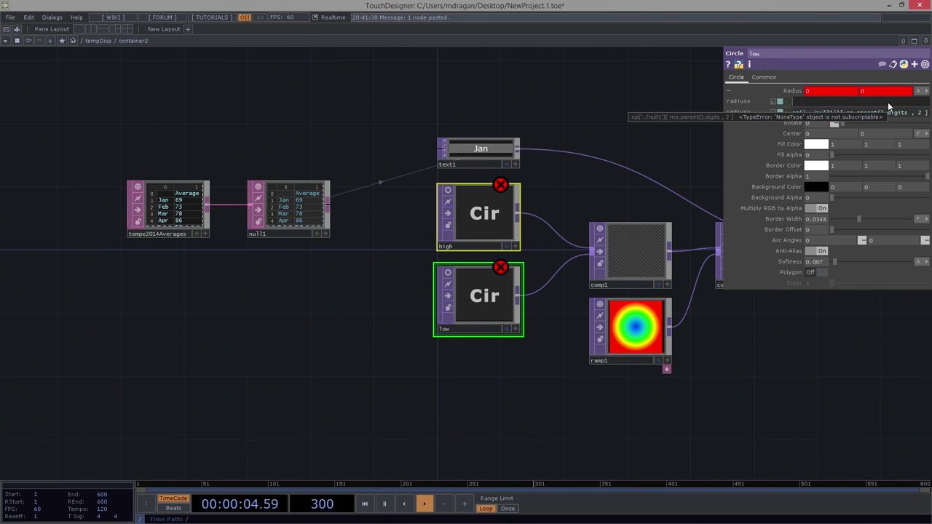
double_click(877, 113)
key(BackSpace)
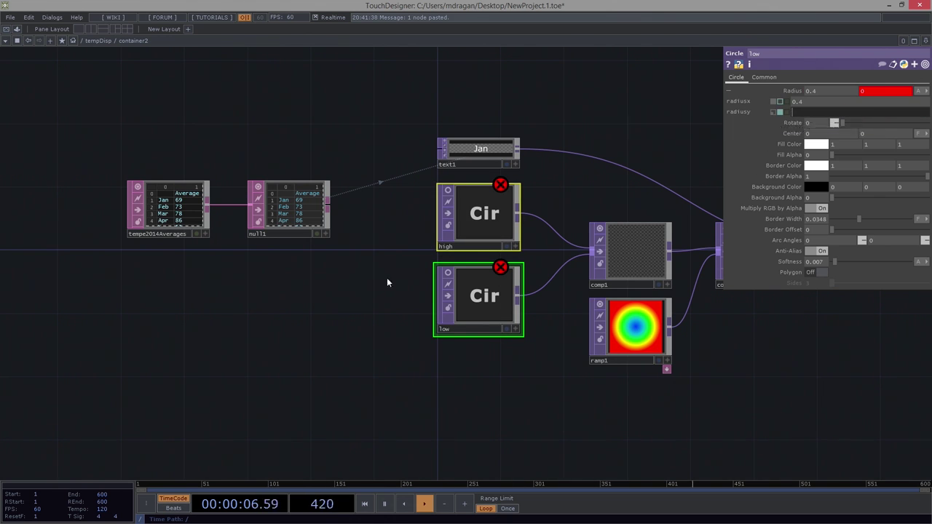
click(224, 368)
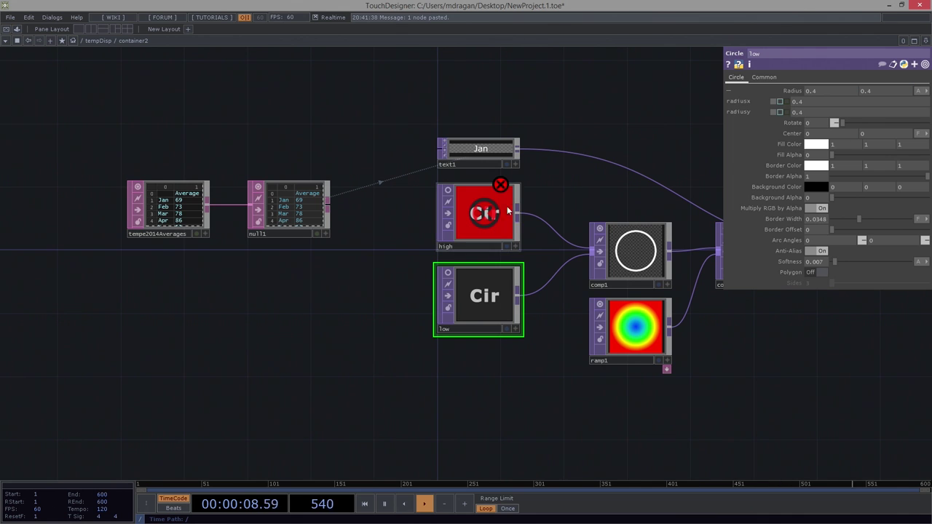
Replace both radius expressions of the high circle with a fixed value of 0.5.
click(502, 210)
click(844, 98)
key(ctrl+a)
key(BackSpace)
text(0.5)
key(Return)
click(821, 112)
key(ctrl+a)
key(BackSpace)
text(0.5)
key(Return)
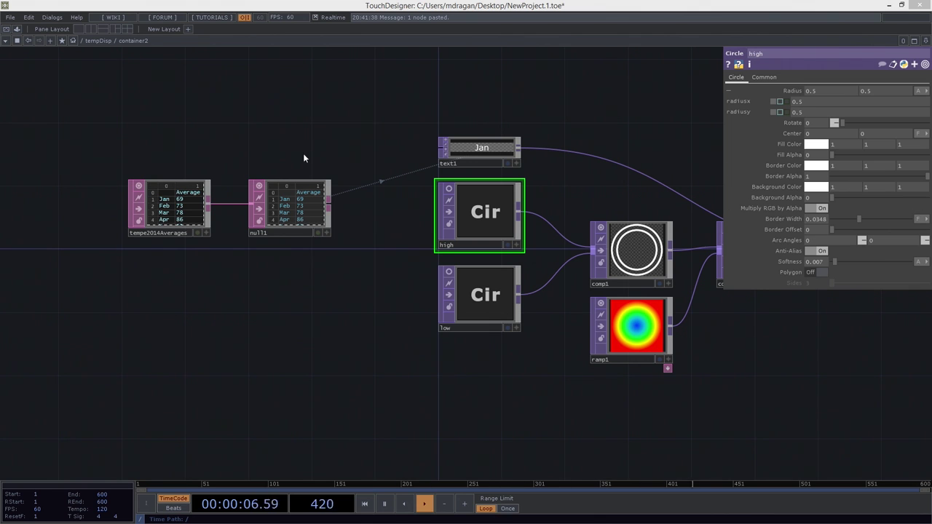
Turn on the high and low circle viewers and move tempe2014Averages and null1 farther left of them.
scroll(327, 166, up, 2)
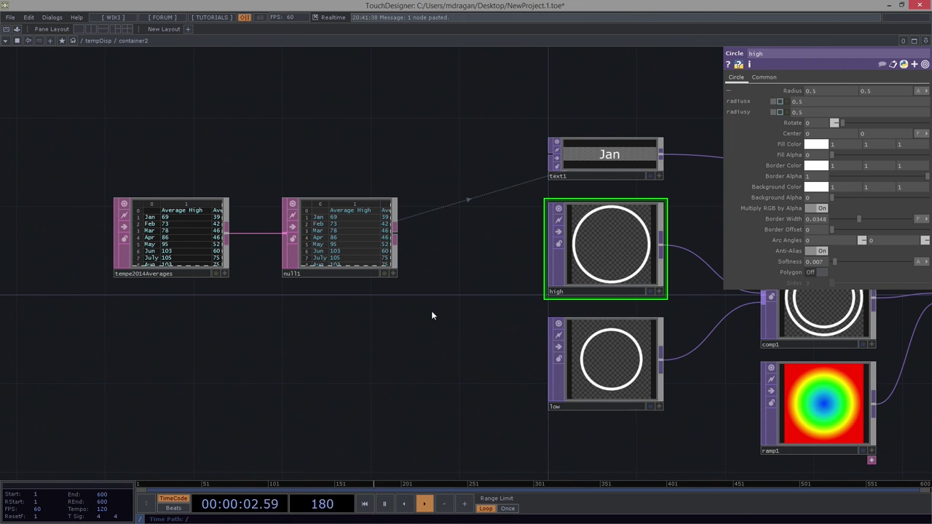
drag(399, 273, 595, 293)
right_drag(412, 310, 562, 289)
mouse_move(553, 276)
mouse_down()
mouse_move(269, 206)
mouse_move(260, 224)
mouse_up()
drag(267, 263, 449, 264)
right_drag(187, 111, 382, 249)
drag(385, 219, 279, 218)
Add a Select DAT after null1 and duplicate it below as a second Select DAT fed by null1.
right_click(378, 205)
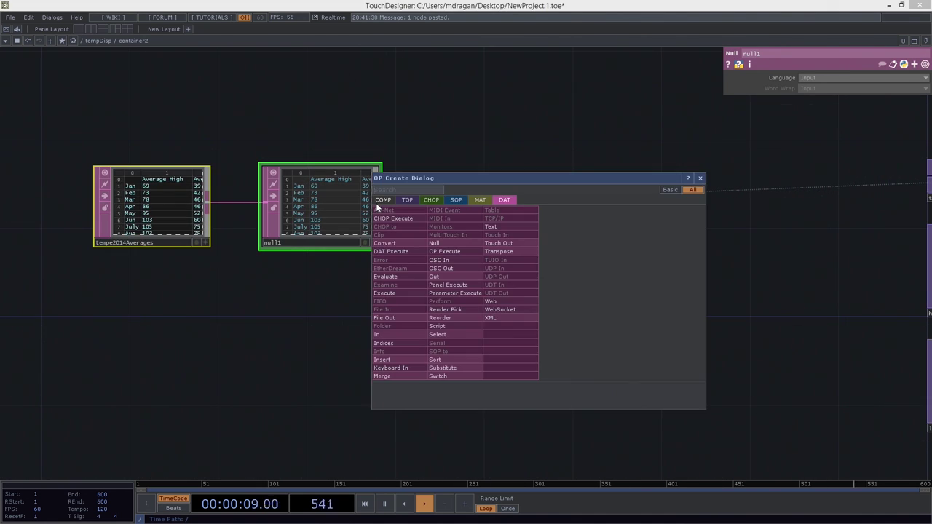
click(437, 335)
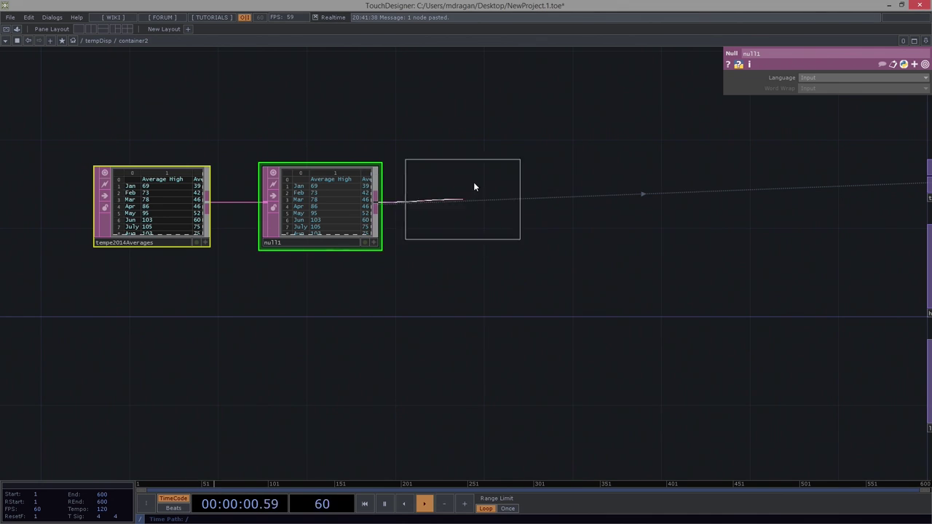
click(474, 194)
key(ctrl+c)
key(ctrl+v)
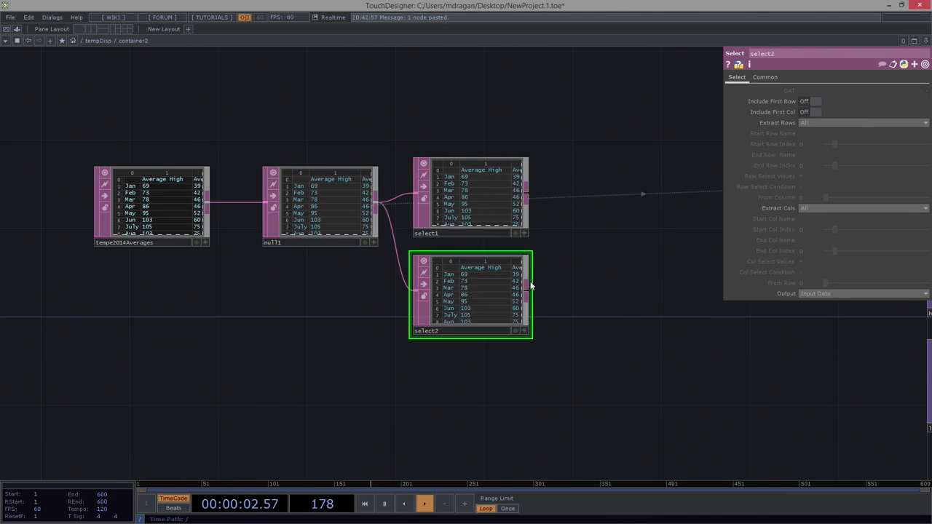
Set select1 to extract columns by index, with both start and end column index at 1.
scroll(423, 226, up, 3)
click(553, 199)
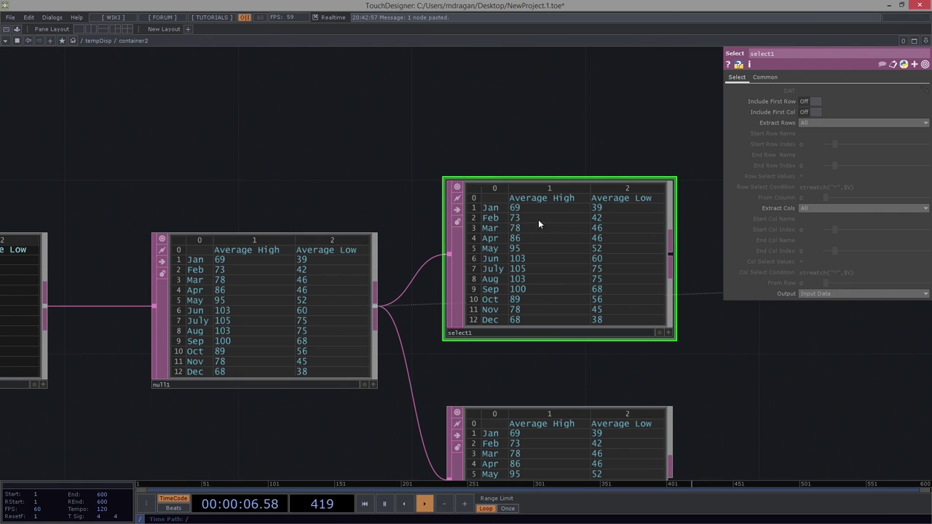
click(824, 209)
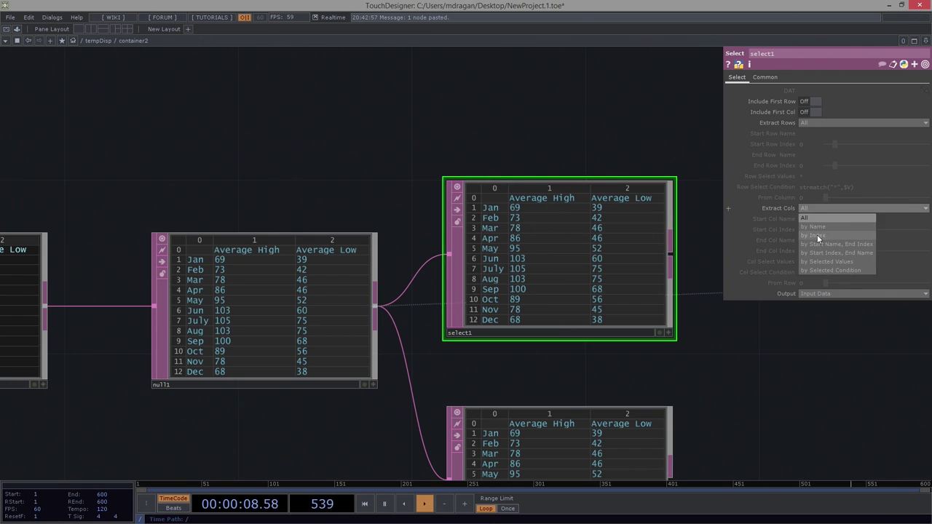
click(818, 236)
click(808, 230)
text(2)
key(Return)
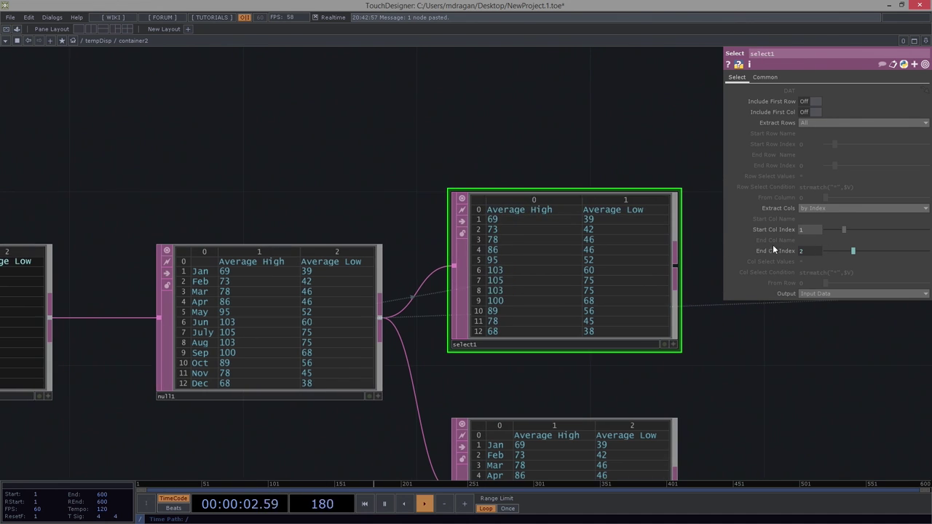
click(775, 250)
key(Return)
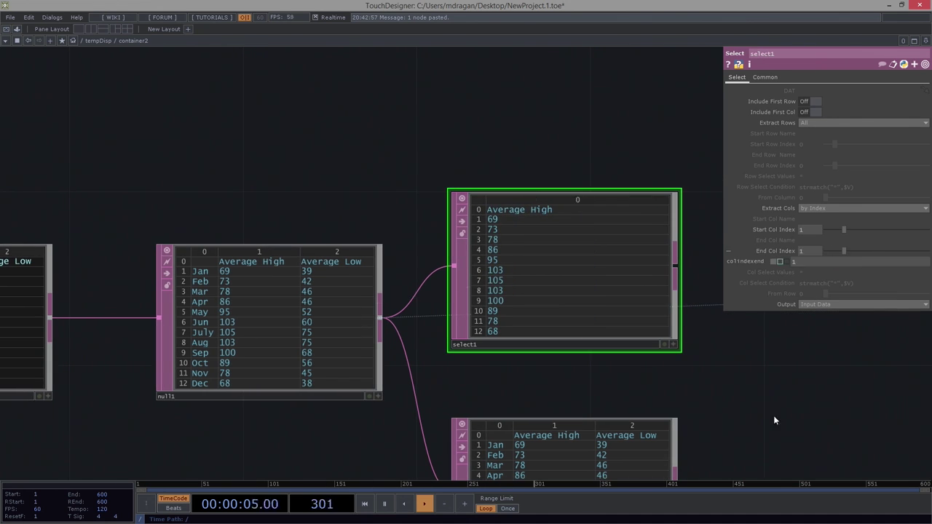
Set select2 to extract columns by index, with both start and end column index at 2.
drag(773, 440, 675, 277)
click(561, 298)
click(812, 210)
click(830, 244)
click(834, 209)
click(832, 235)
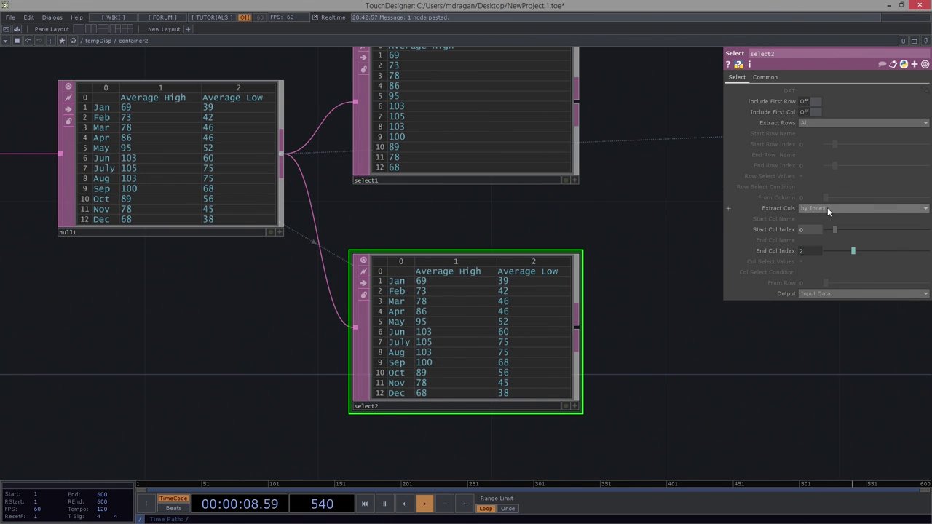
click(828, 208)
click(817, 233)
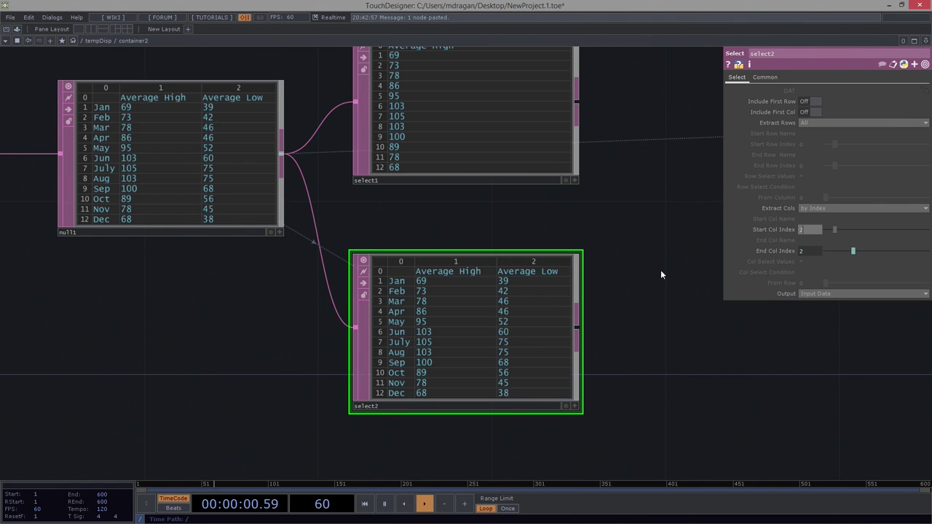
click(664, 264)
click(777, 251)
double_click(818, 262)
text(2)
click(587, 289)
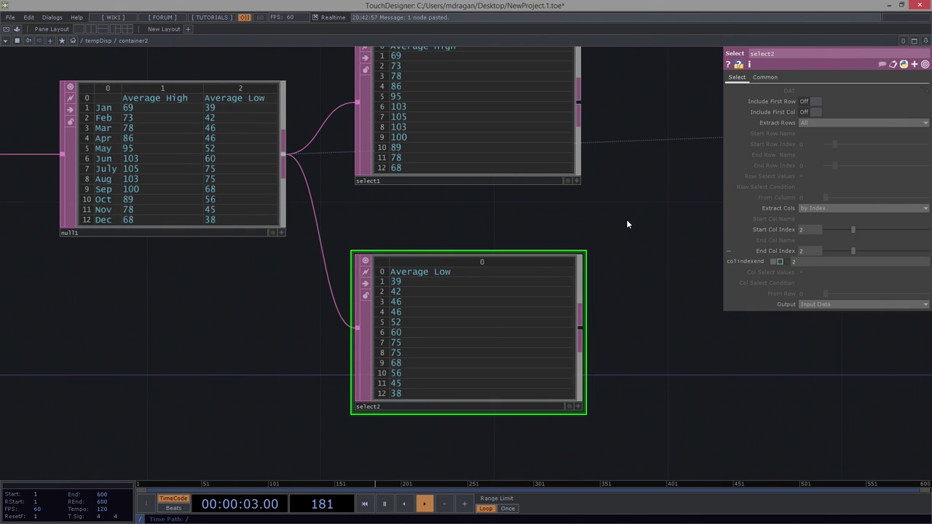
Add a DAT to CHOP beside select1 that reads from it, and move select2 slightly closer below select1.
drag(607, 223, 607, 328)
drag(459, 223, 477, 153)
drag(498, 387, 515, 335)
drag(531, 156, 530, 173)
drag(601, 153, 484, 168)
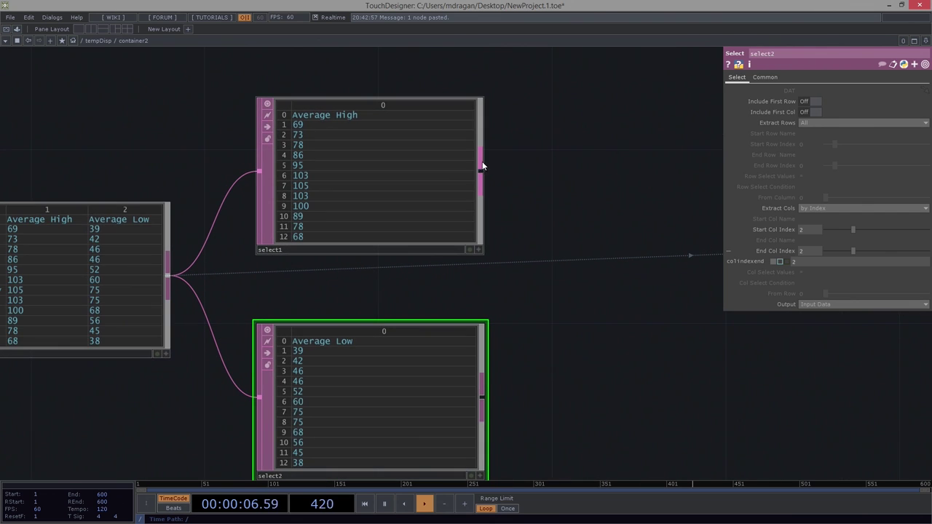
right_click(483, 172)
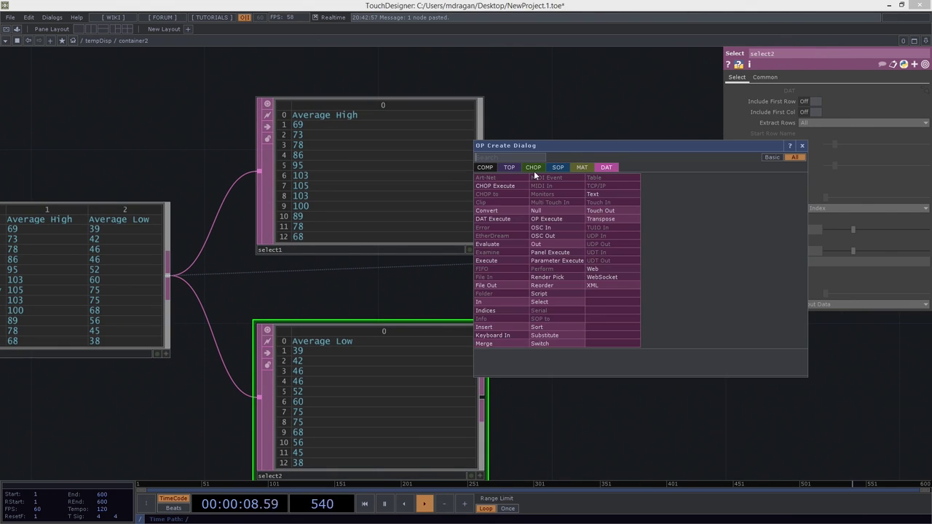
click(534, 168)
click(486, 178)
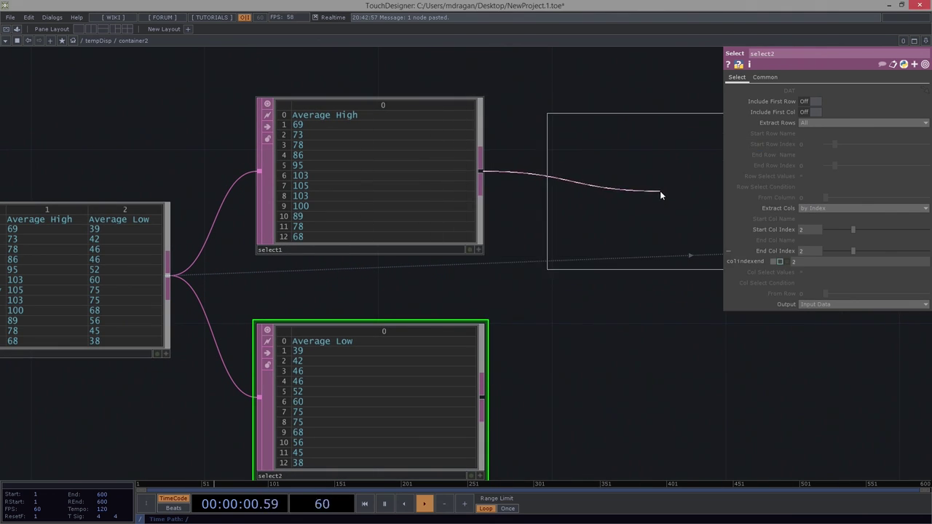
click(659, 192)
drag(638, 193, 644, 191)
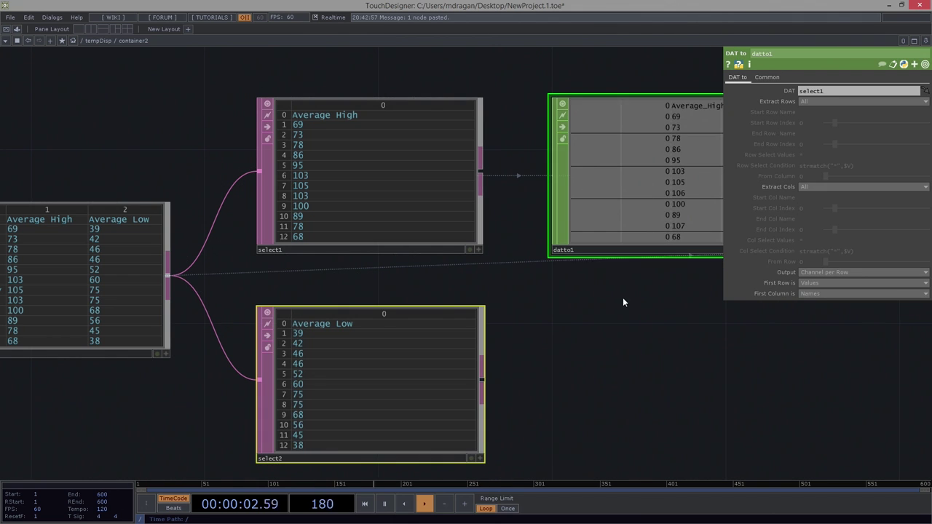
drag(749, 339, 687, 350)
Set datto1 to output a Single Channel with first row as Names and first column as Values, and make its viewer active.
click(542, 194)
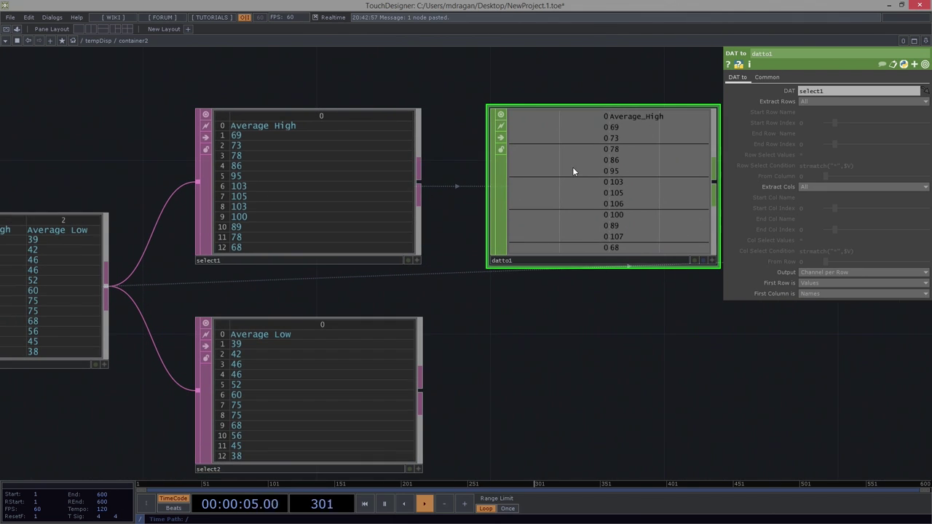
click(829, 272)
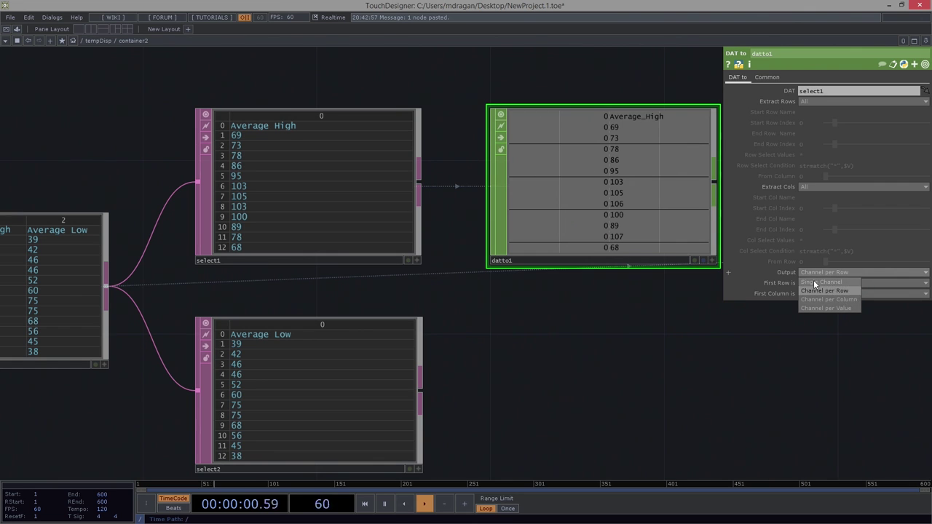
click(816, 282)
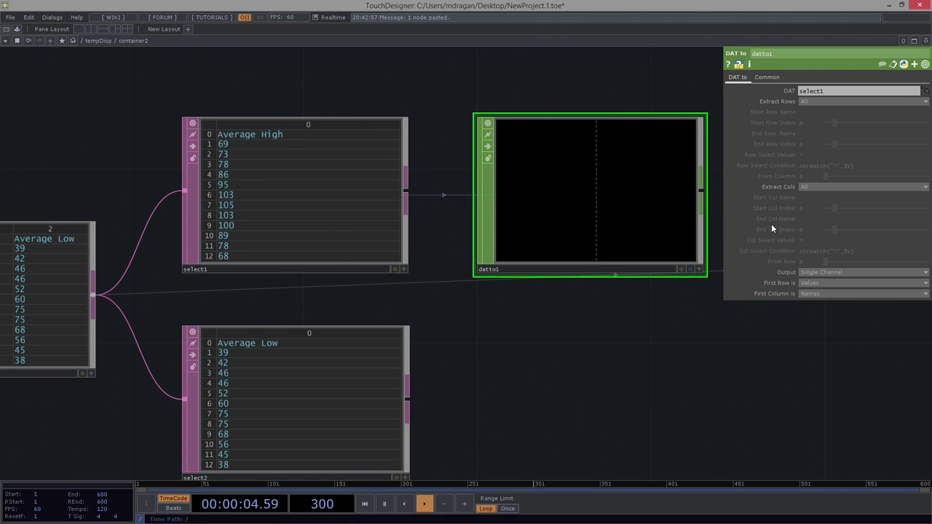
click(821, 282)
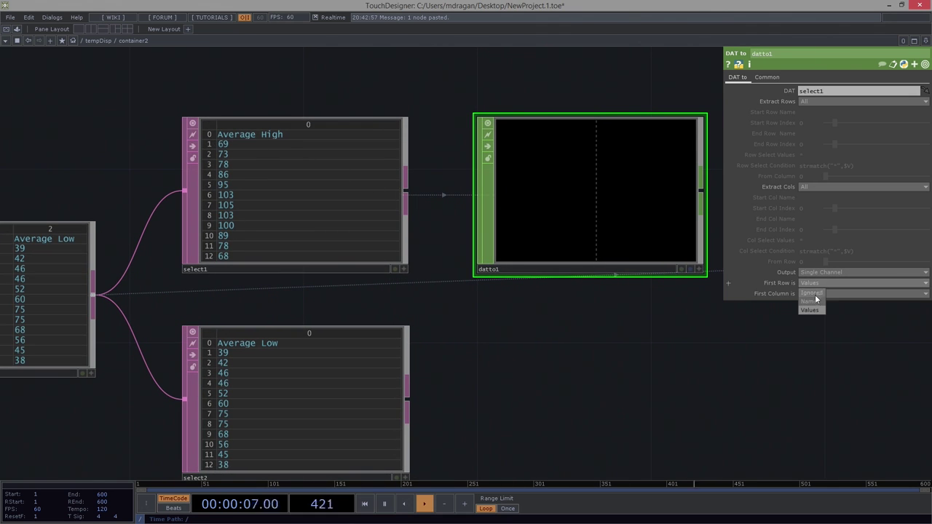
click(811, 302)
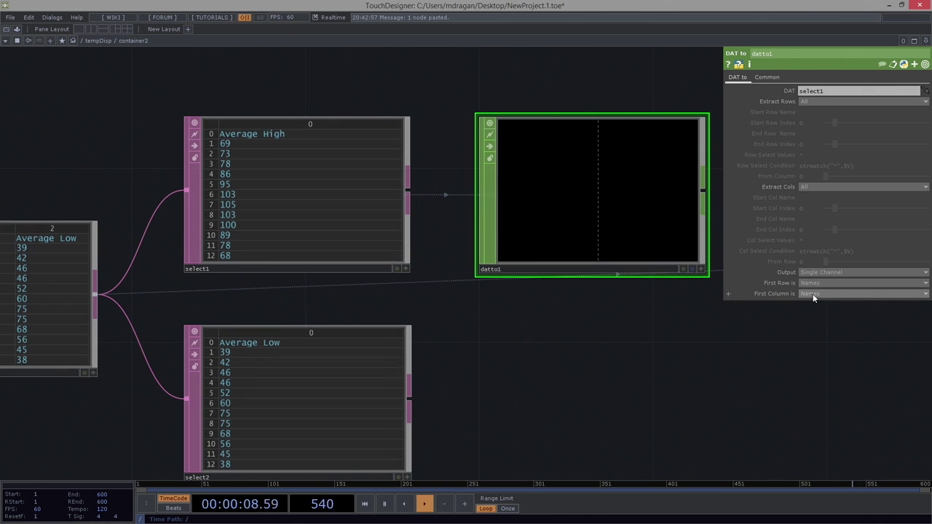
click(814, 293)
click(818, 321)
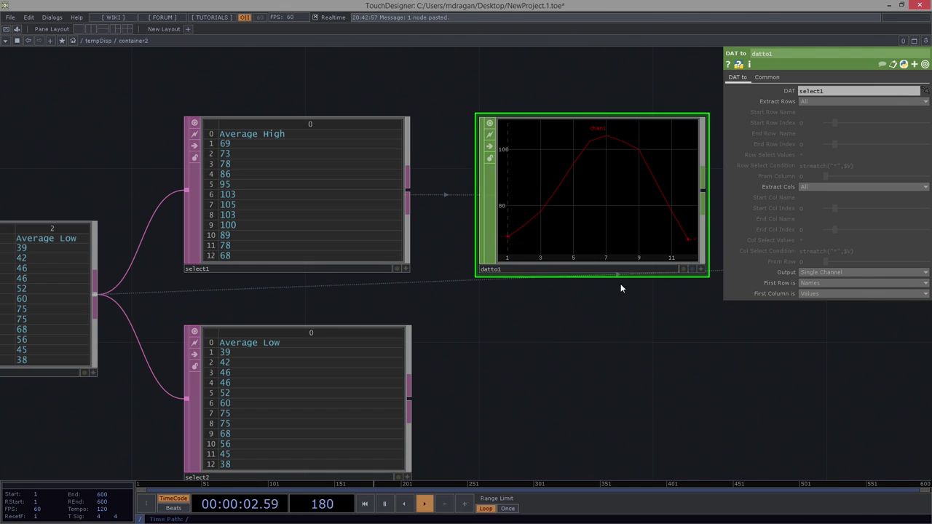
click(701, 270)
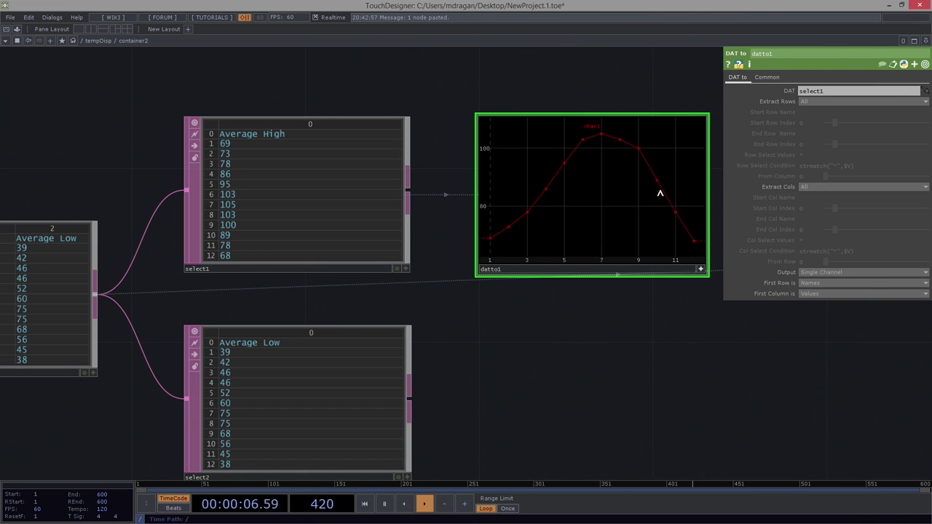
Copy the tempe2014Averages, table1, eval1 and null1 DATs inside container1.
drag(246, 196, 320, 191)
scroll(320, 190, down, 5)
drag(195, 157, 427, 154)
scroll(408, 320, down, 12)
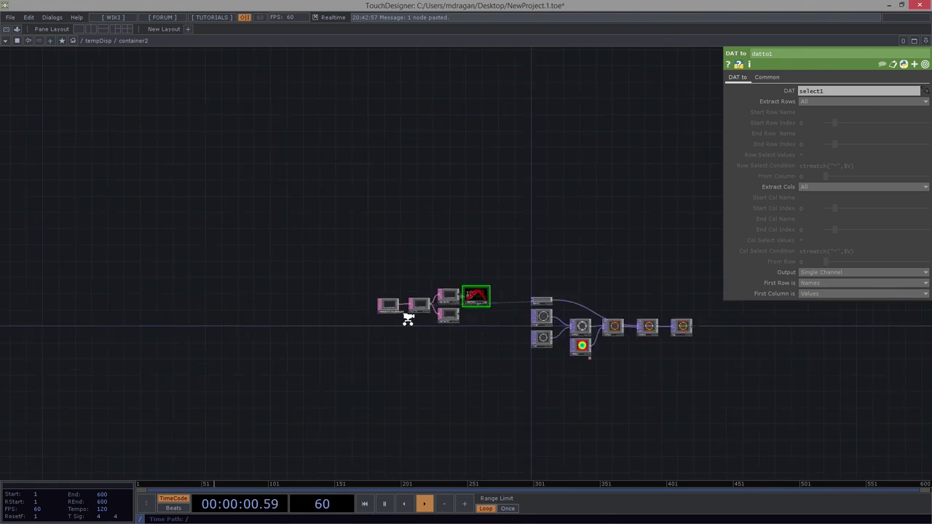
scroll(394, 253, up, 10)
scroll(290, 311, up, 5)
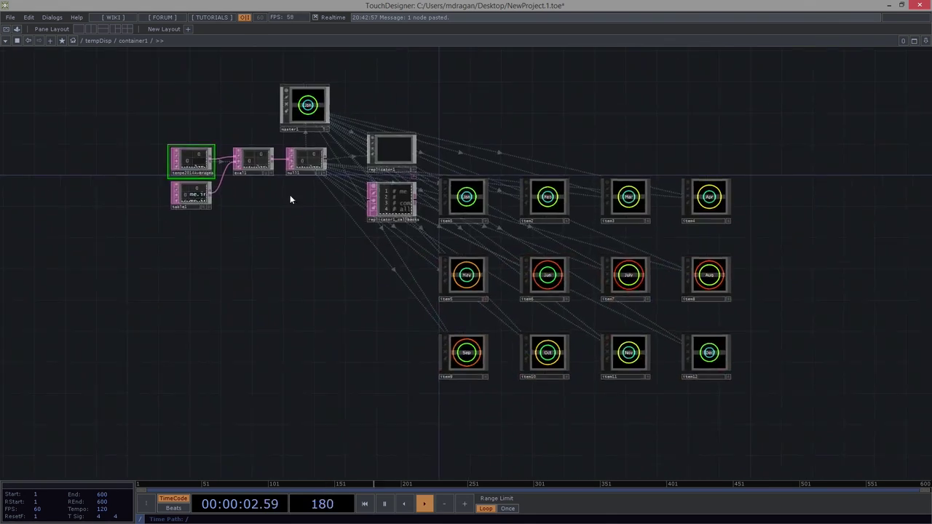
drag(214, 230, 406, 270)
scroll(406, 270, up, 5)
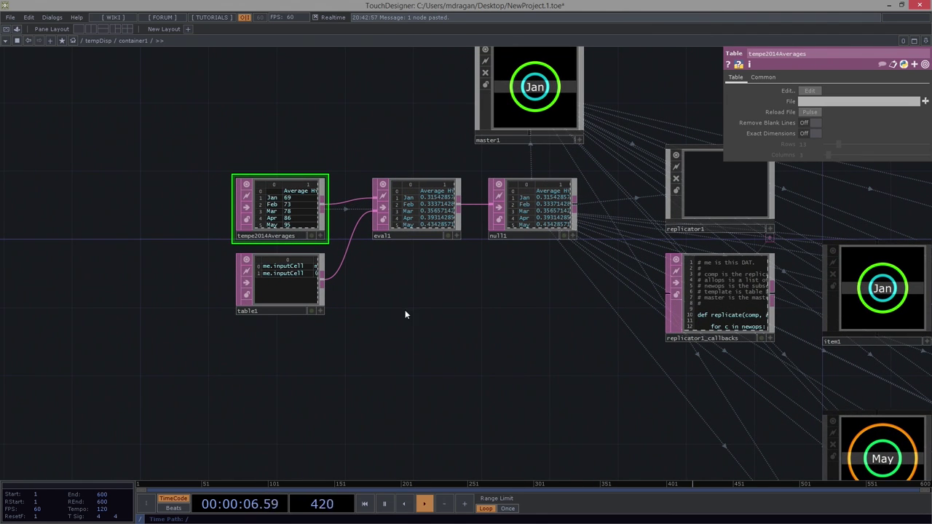
drag(424, 340, 206, 158)
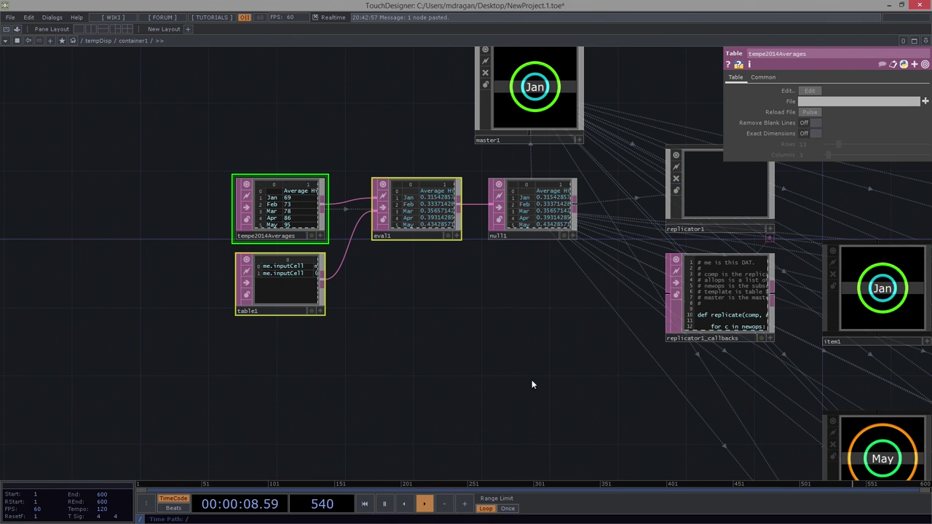
drag(530, 382, 256, 188)
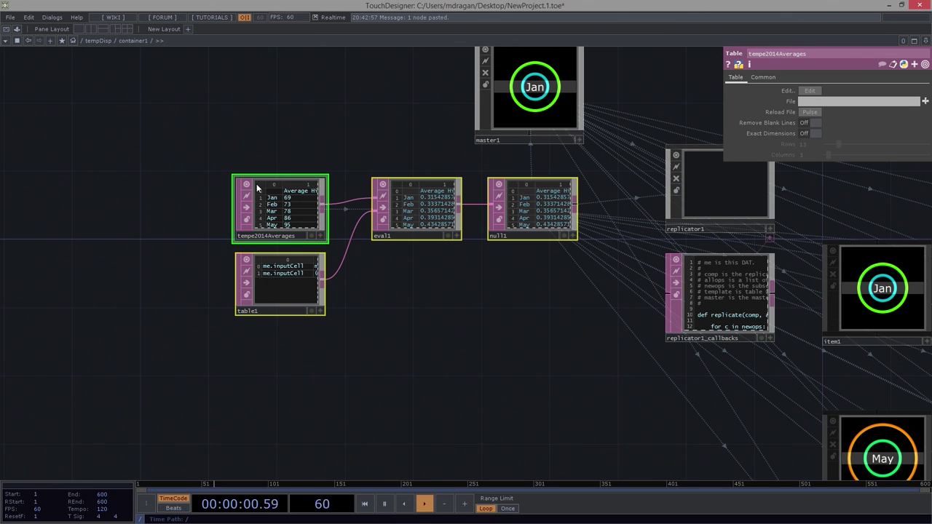
click(318, 243)
Go back into container2 and delete its existing tempe2014Averages and null1 DATs.
key(u)
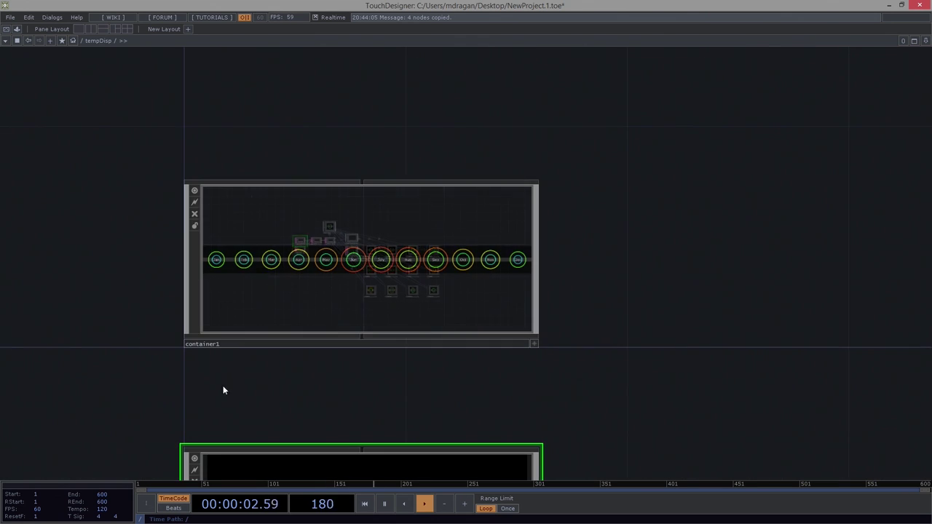
mouse_move(162, 391)
mouse_down()
mouse_move(346, 314)
mouse_move(381, 339)
mouse_up()
key(i)
scroll(228, 280, up, 4)
drag(107, 142, 298, 170)
right_drag(341, 202, 469, 281)
drag(470, 280, 484, 293)
key(Delete)
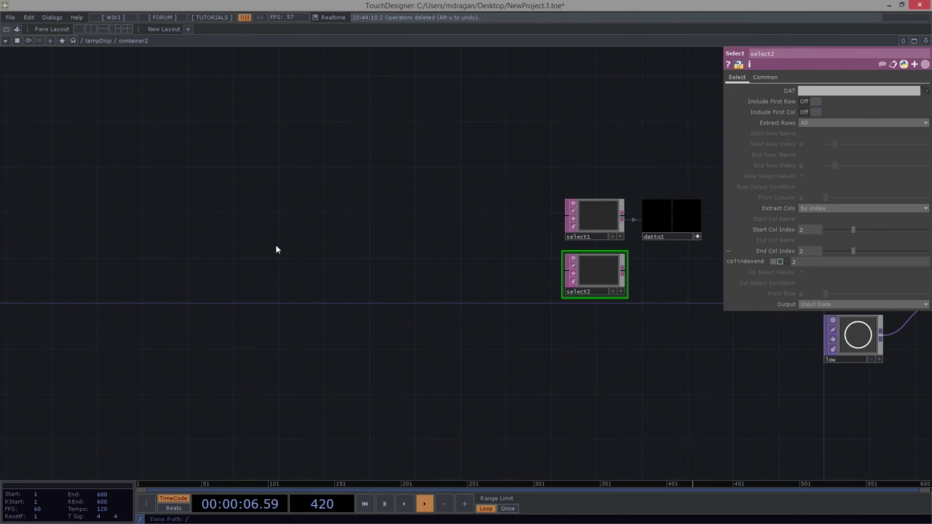
Paste the four copied DATs into container2 and place them left of select1 and select2.
key(ctrl+v)
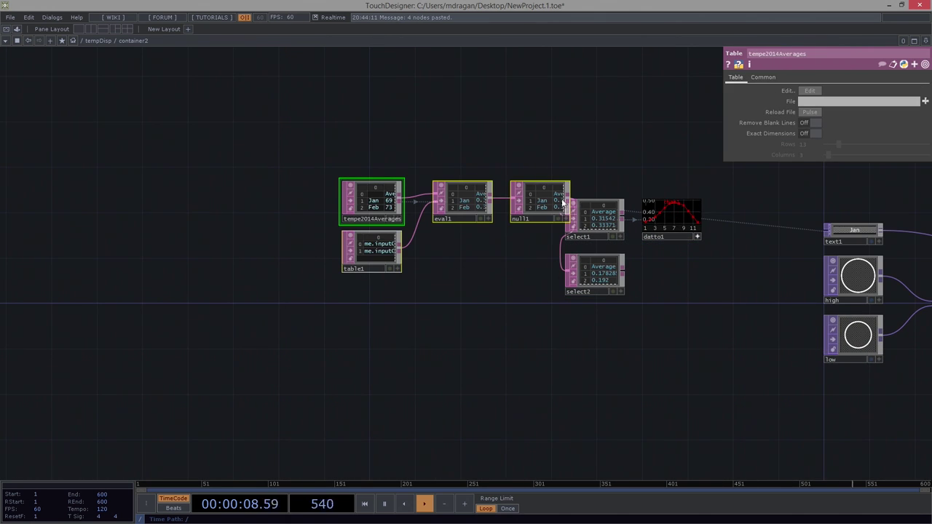
drag(520, 197, 479, 243)
drag(903, 255, 721, 261)
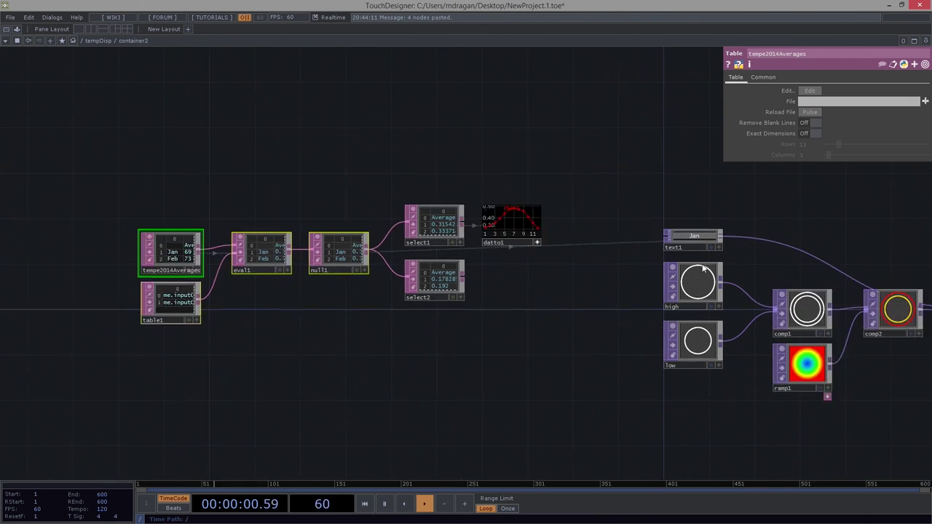
Deactivate datto1's viewer, duplicate the CHOP below it and make the copy read from select2.
scroll(822, 260, up, 5)
drag(547, 263, 925, 207)
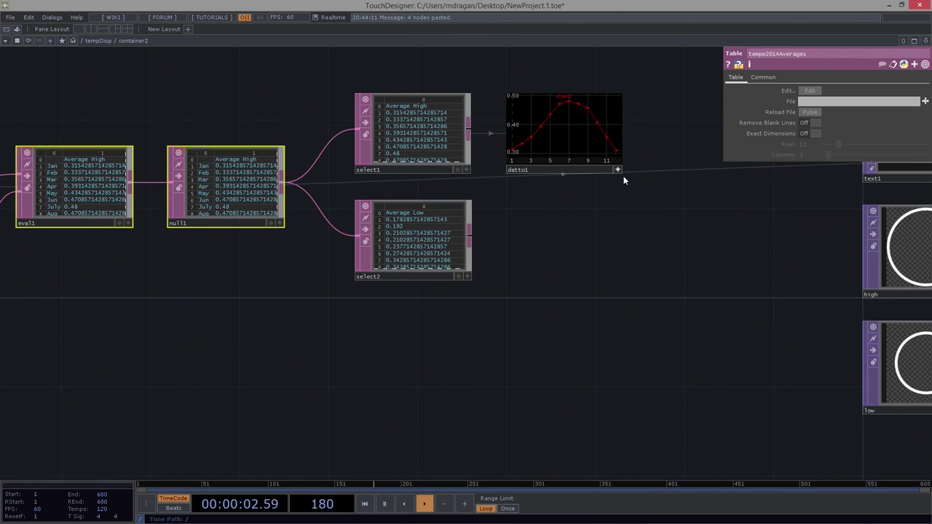
click(620, 171)
drag(666, 100, 603, 147)
click(519, 215)
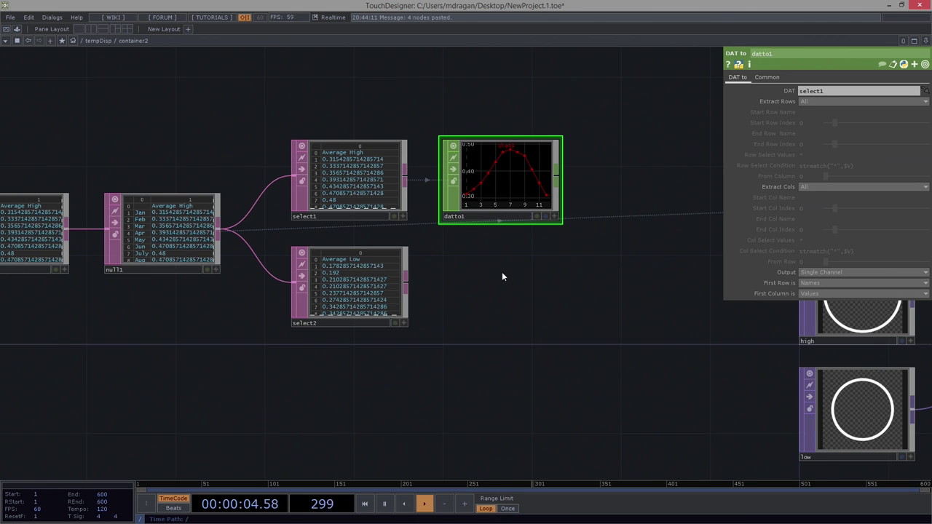
key(ctrl+c)
key(ctrl+v)
drag(373, 288, 510, 290)
click(557, 276)
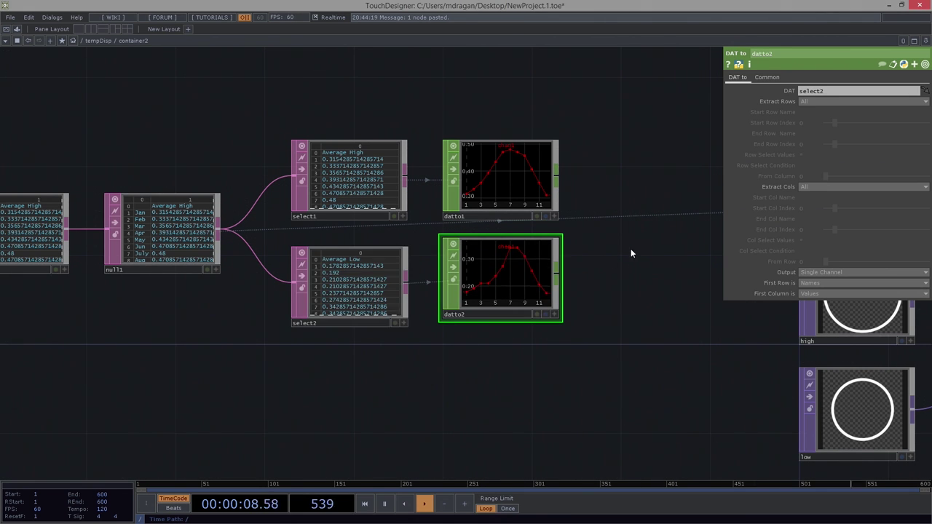
Add a Merge CHOP right of datto1 and datto2 and connect both of them to its input.
drag(610, 258, 550, 276)
key(Tab)
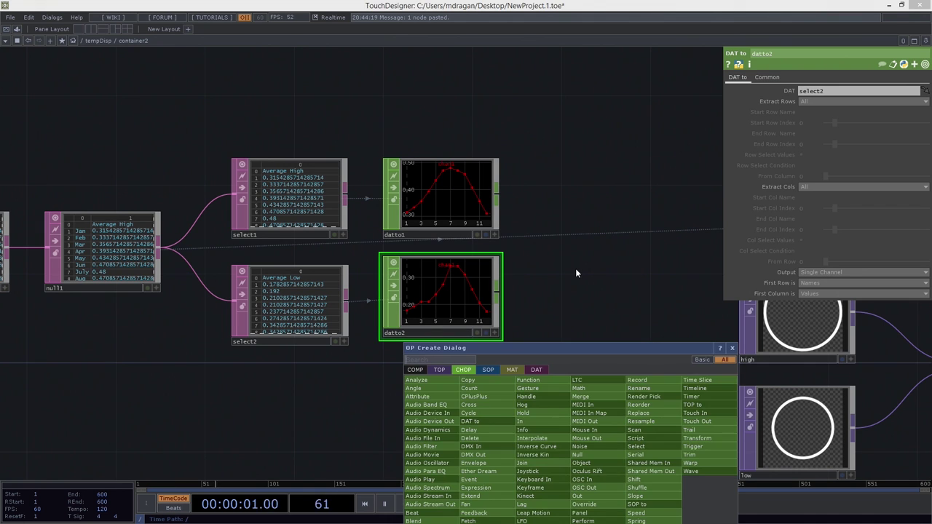
text(merge)
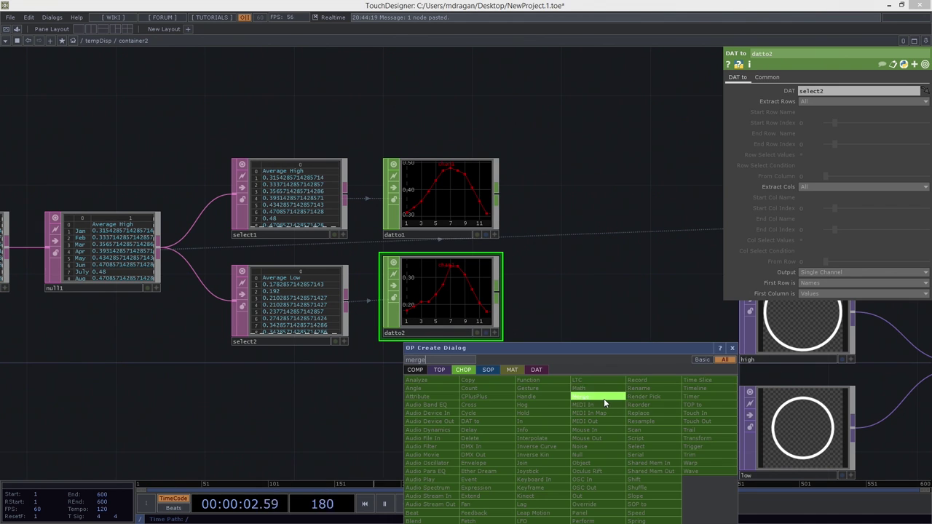
click(604, 399)
click(625, 263)
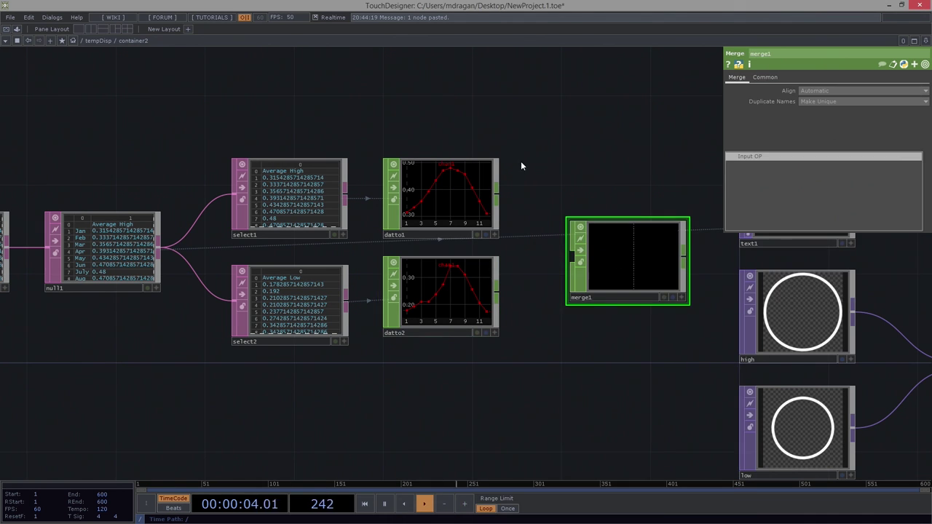
click(573, 256)
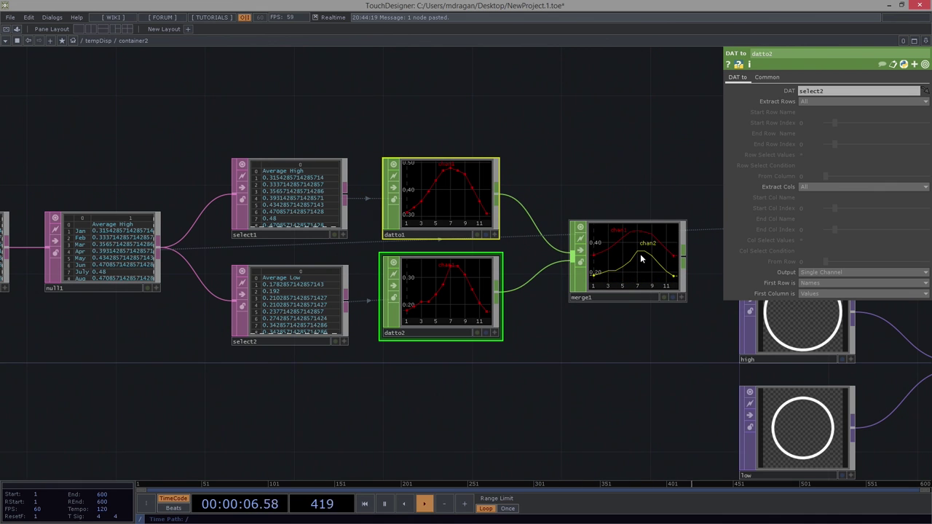
drag(640, 254, 632, 245)
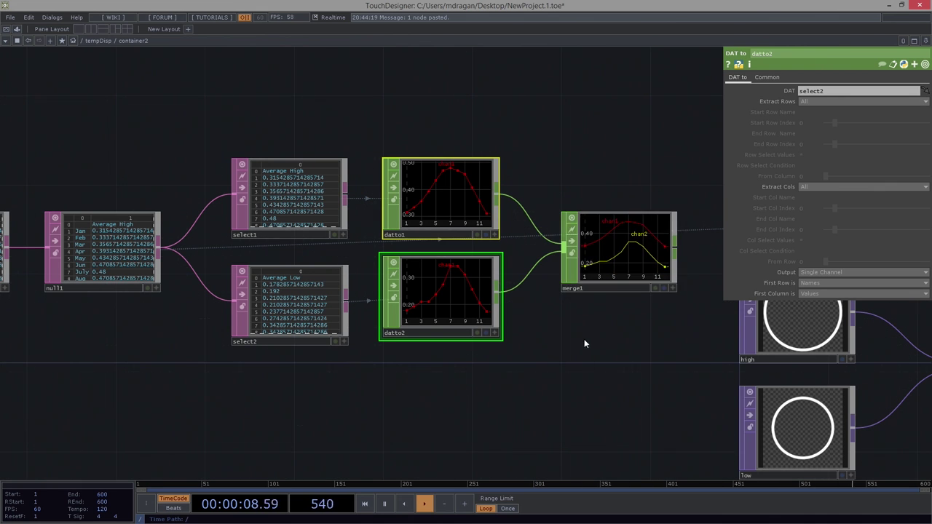
Move the connected DAT and CHOP network, from tempe2014Averages through merge1, up and away from the circle TOPs.
scroll(577, 305, down, 4)
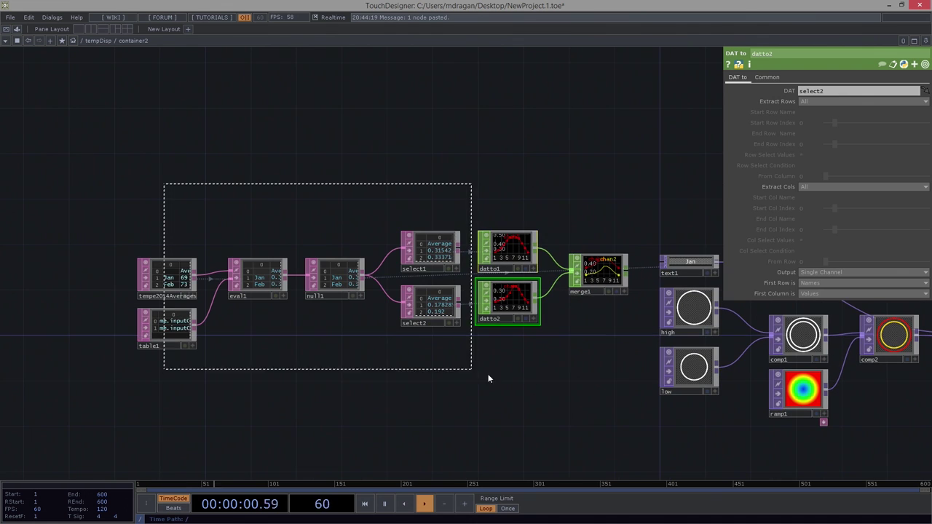
right_drag(501, 377, 599, 379)
drag(604, 280, 381, 162)
drag(455, 162, 534, 226)
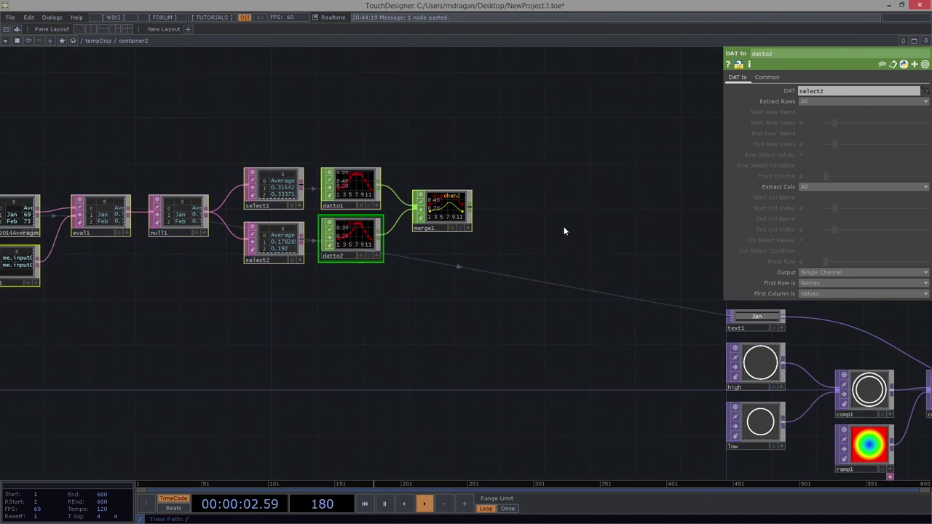
Add a Rename CHOP after merge1 and rename its two channels to high and low.
scroll(534, 230, up, 4)
right_click(513, 247)
text(re)
click(751, 261)
click(609, 252)
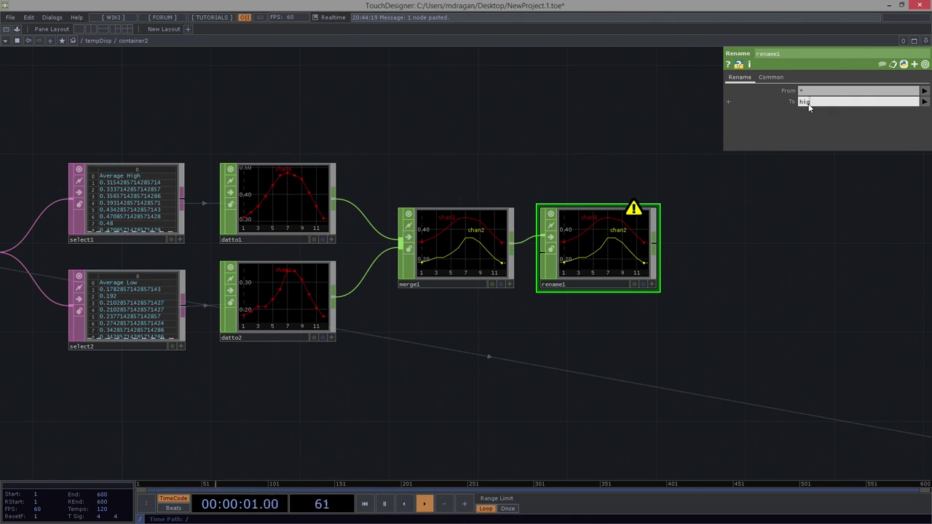
key(Return)
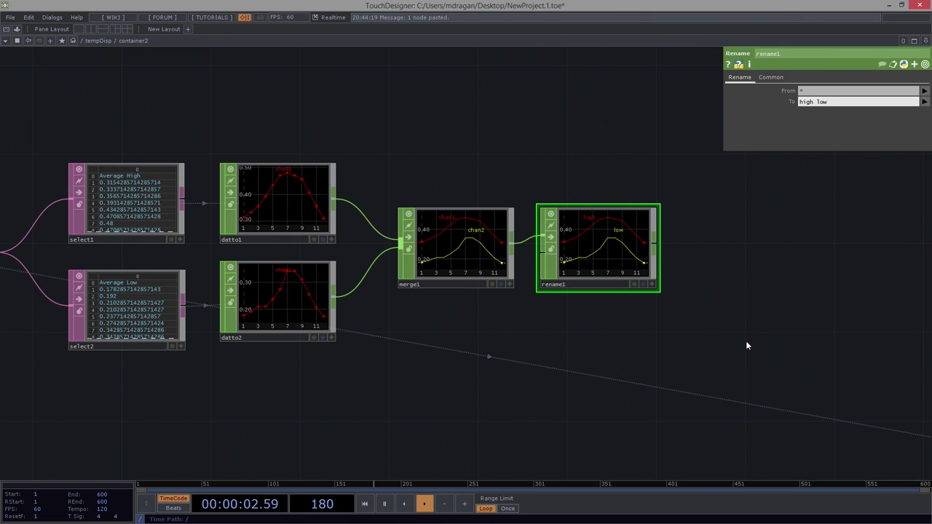
Add a Lookup CHOP to the right of rename1.
drag(793, 225, 512, 293)
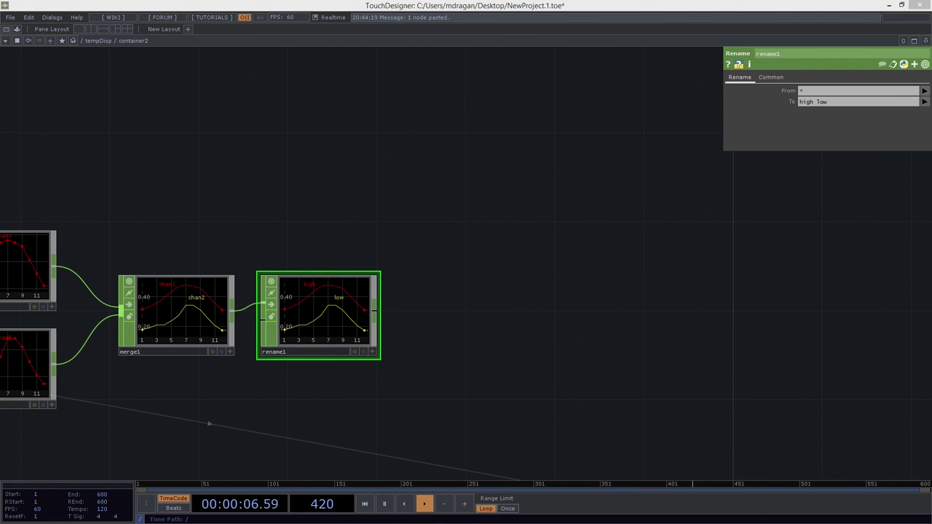
key(Tab)
text(look)
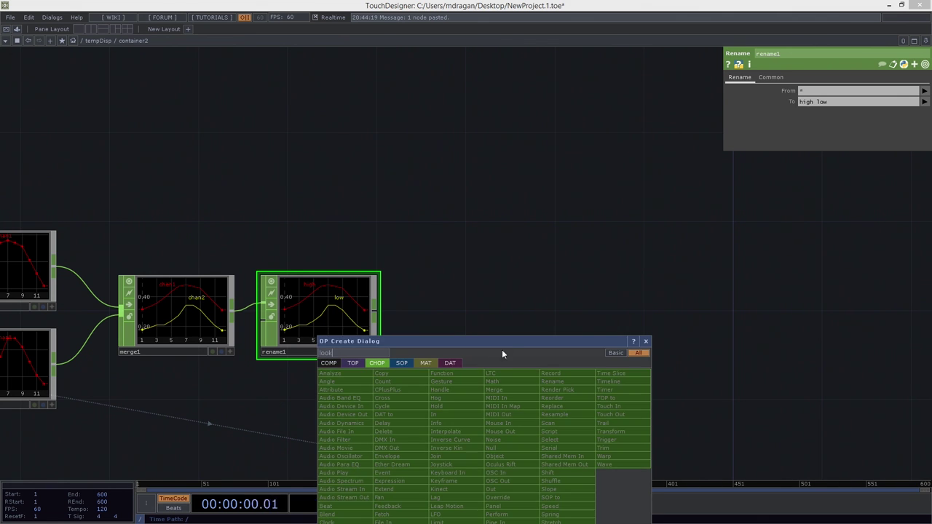
drag(502, 349, 647, 170)
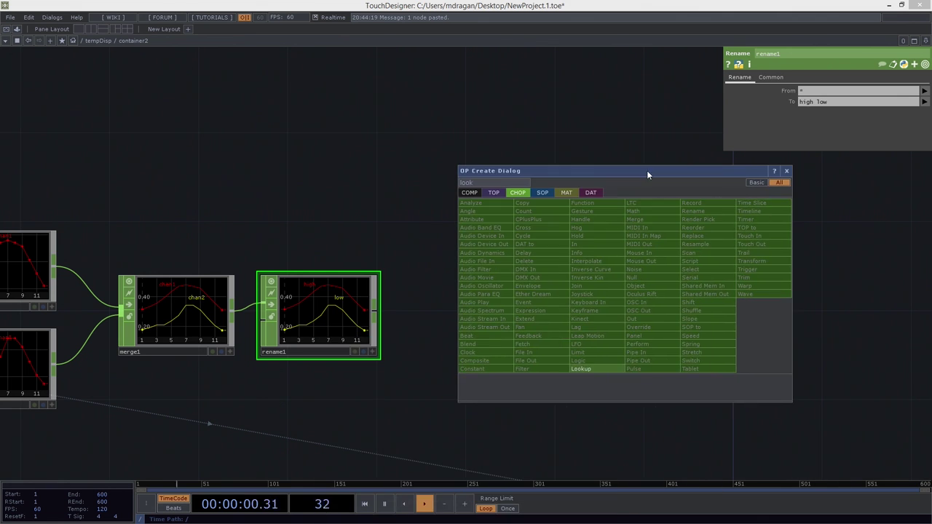
key(Return)
click(510, 286)
Connect rename1 to the second input of lookup1, leaving the first input free.
drag(376, 308, 457, 260)
right_click(416, 292)
click(423, 309)
key(Tab)
click(581, 369)
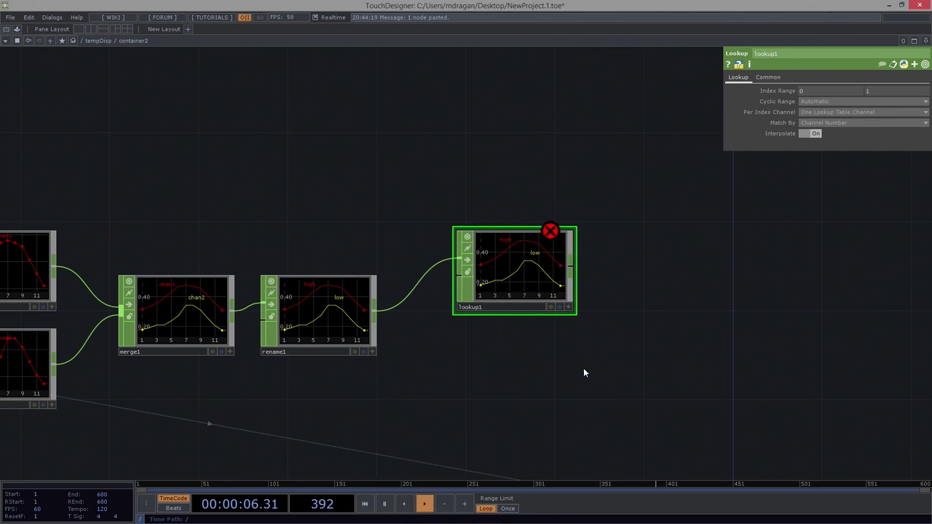
right_click(411, 297)
click(437, 318)
drag(375, 311, 516, 239)
Add a Constant CHOP above rename1 and connect it to the first input of lookup1.
key(Tab)
text(cons)
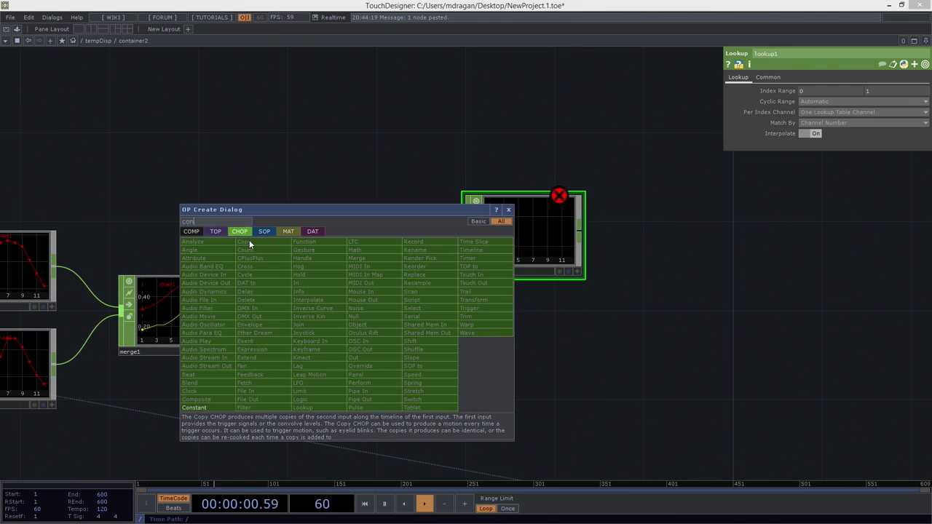
click(216, 409)
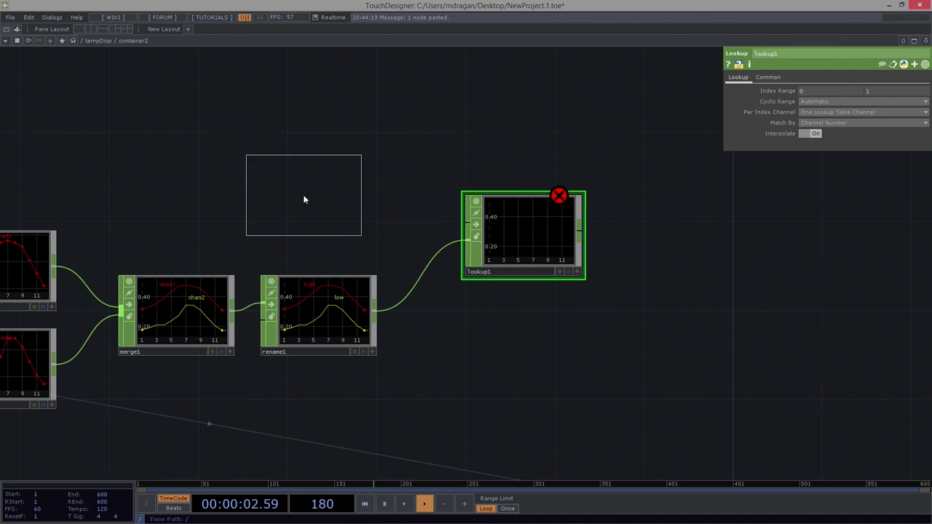
click(303, 199)
drag(357, 191, 470, 220)
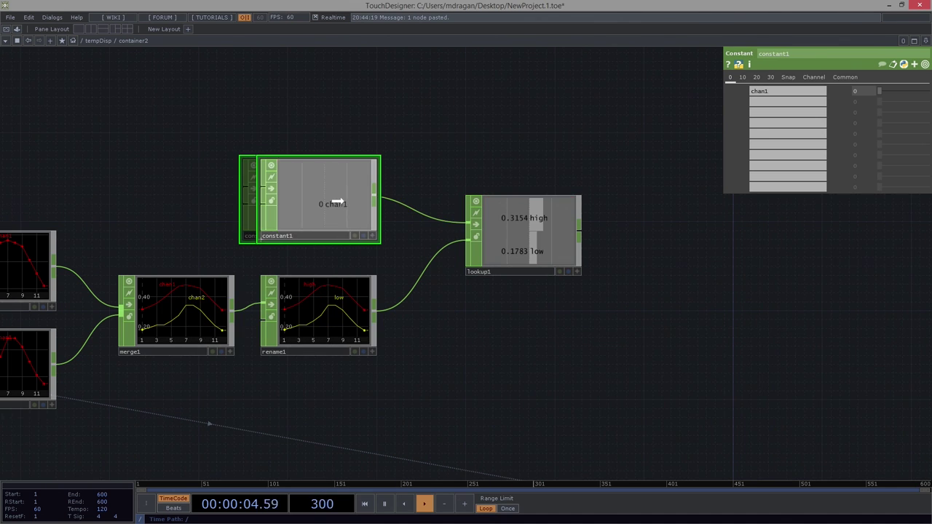
drag(323, 202, 341, 203)
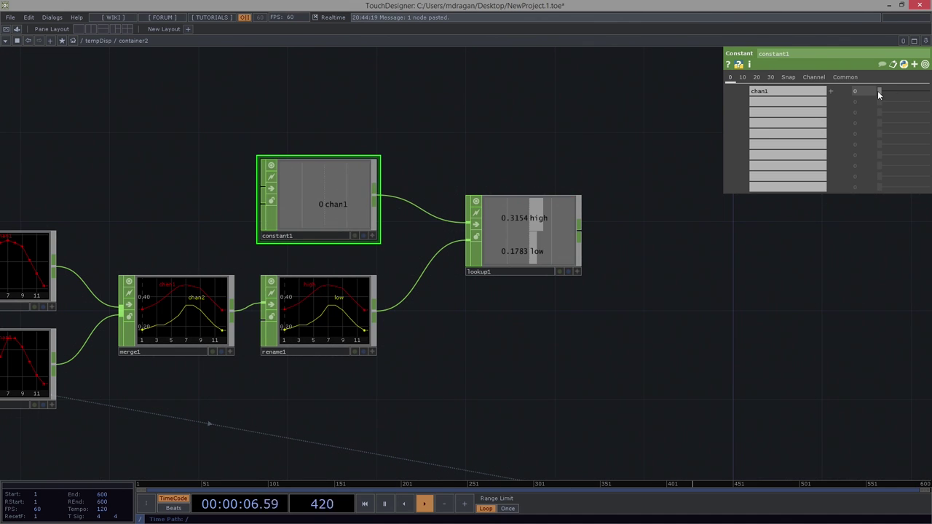
Vary the chan1 value of constant1 to test the lookup, and delete constant1.
drag(889, 94, 830, 90)
drag(894, 97, 879, 93)
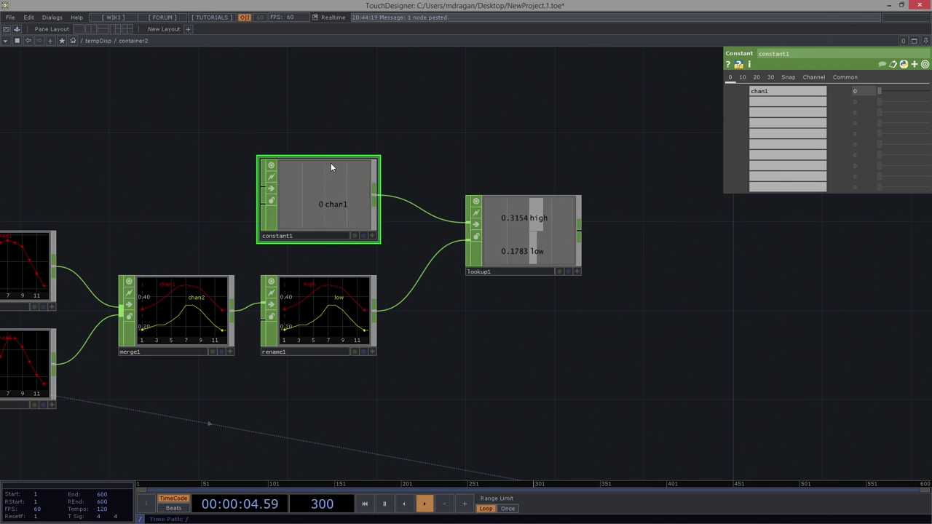
key(Delete)
Add a Speed CHOP above rename1, to the left of lookup1.
key(Tab)
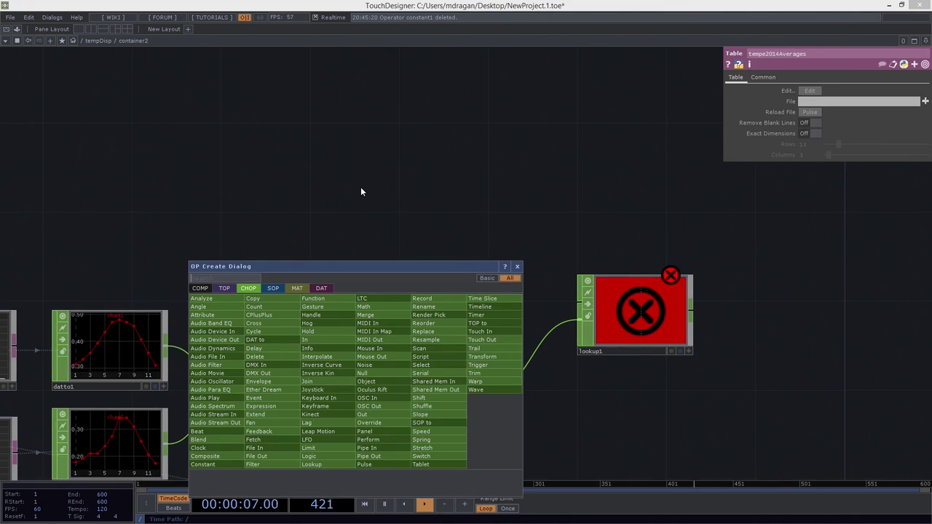
text(spe)
key(Return)
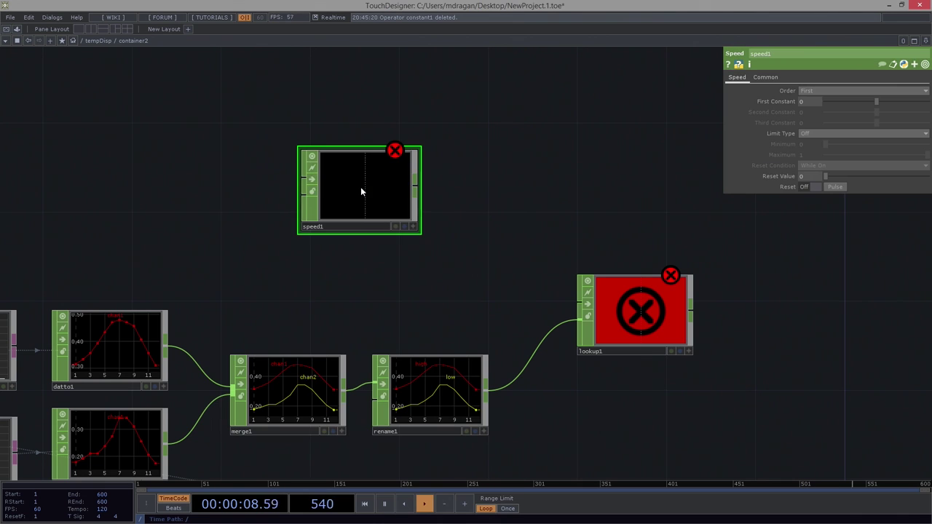
drag(362, 189, 442, 235)
click(368, 191)
Add a Constant CHOP to the left of speed1 and connect it to speed1's first input.
key(Tab)
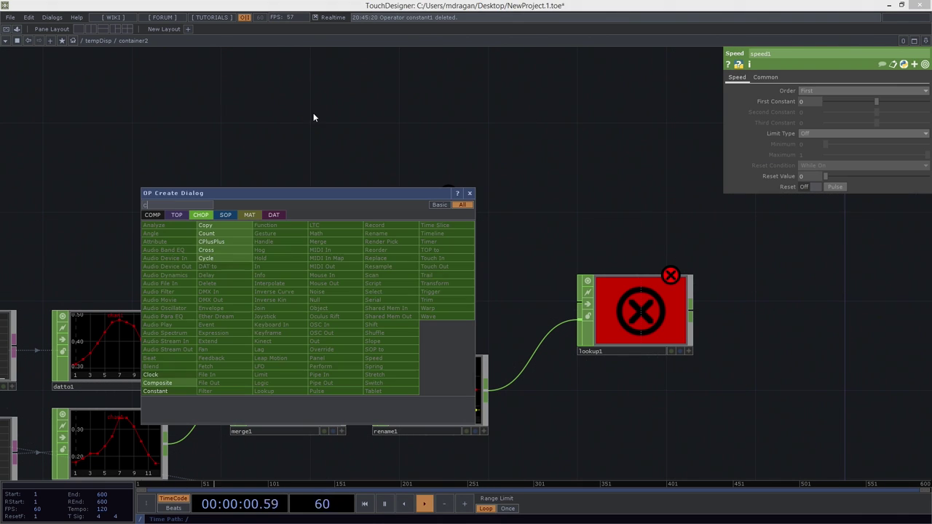
text(con)
click(158, 391)
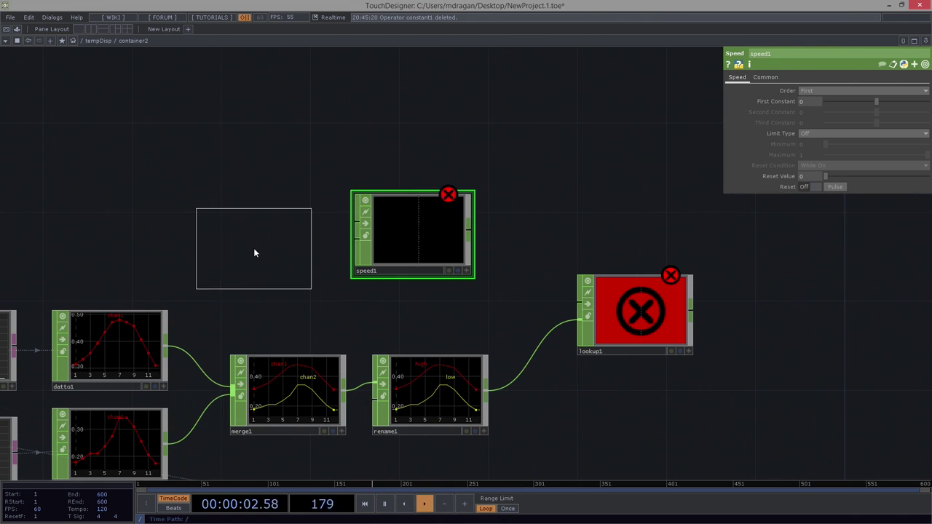
click(254, 248)
drag(296, 233, 304, 215)
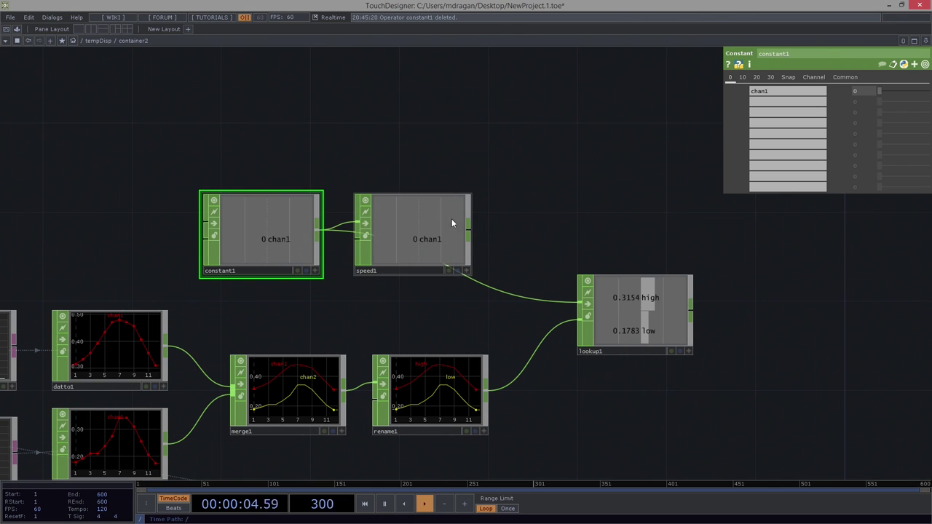
Connect speed1 to lookup1's first input and line up constant1 and speed1 above the merge and rename CHOPs.
drag(468, 230, 583, 303)
drag(421, 252, 447, 244)
drag(274, 239, 308, 234)
click(437, 243)
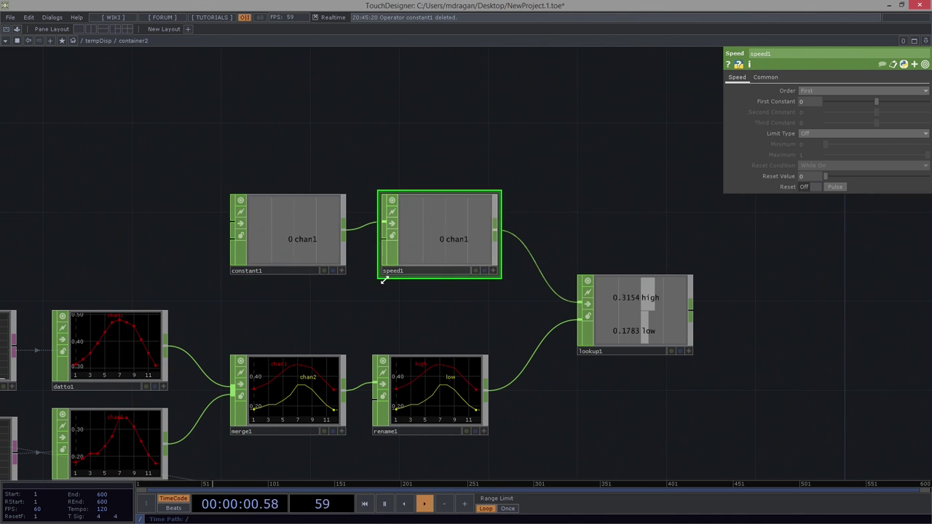
Set the chan1 value of constant1 to 0.1.
click(291, 248)
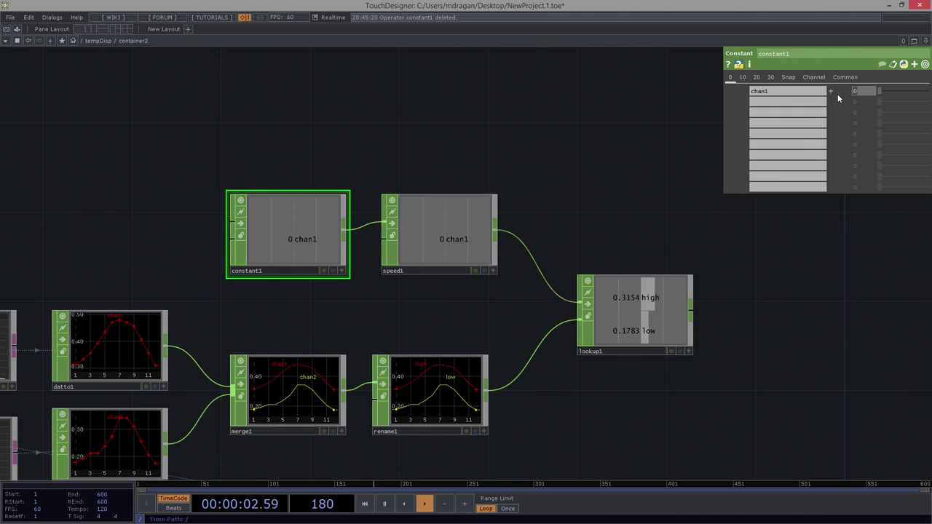
text(1)
key(Return)
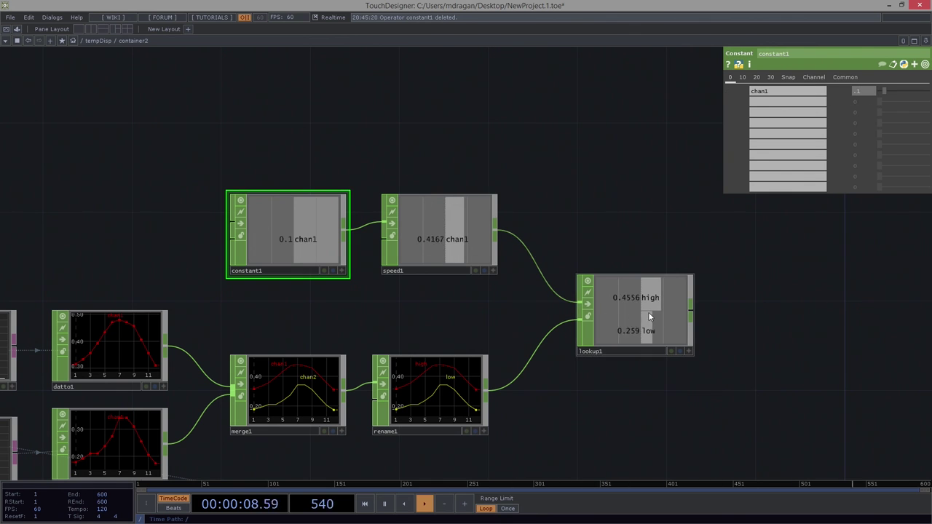
Set the Limit Type of speed1 to Loop.
right_drag(465, 230, 466, 230)
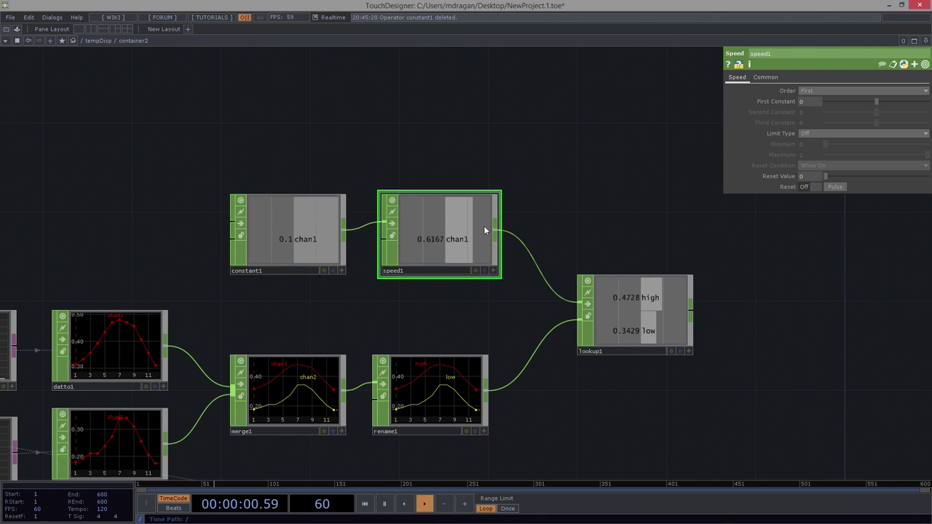
drag(585, 173, 655, 156)
scroll(583, 178, up, 3)
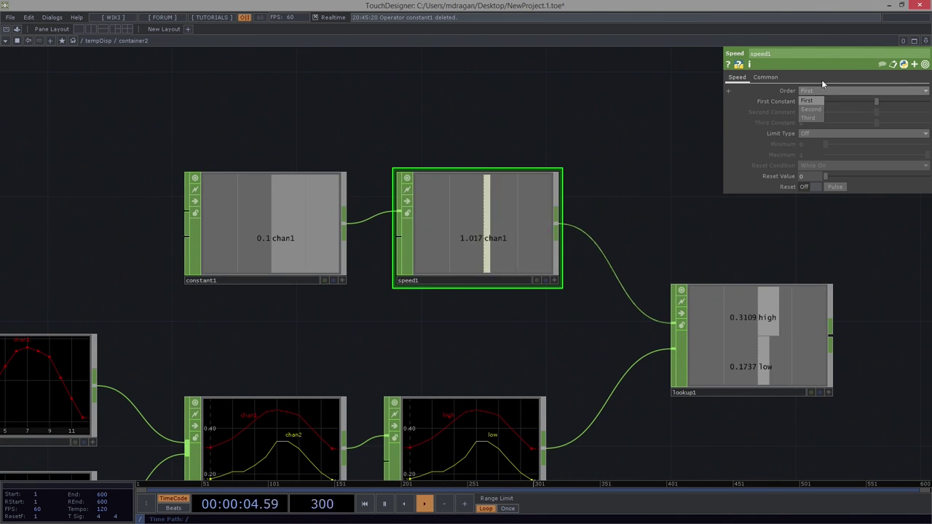
click(828, 134)
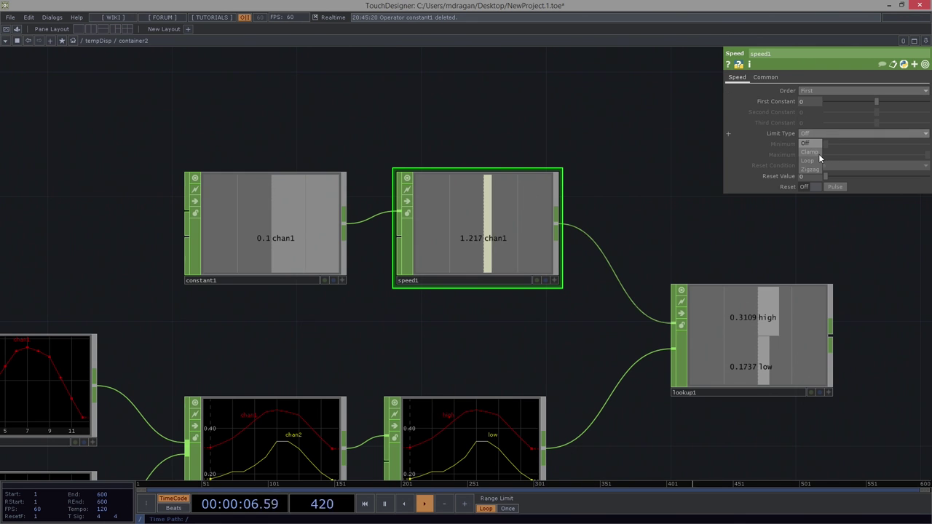
click(813, 160)
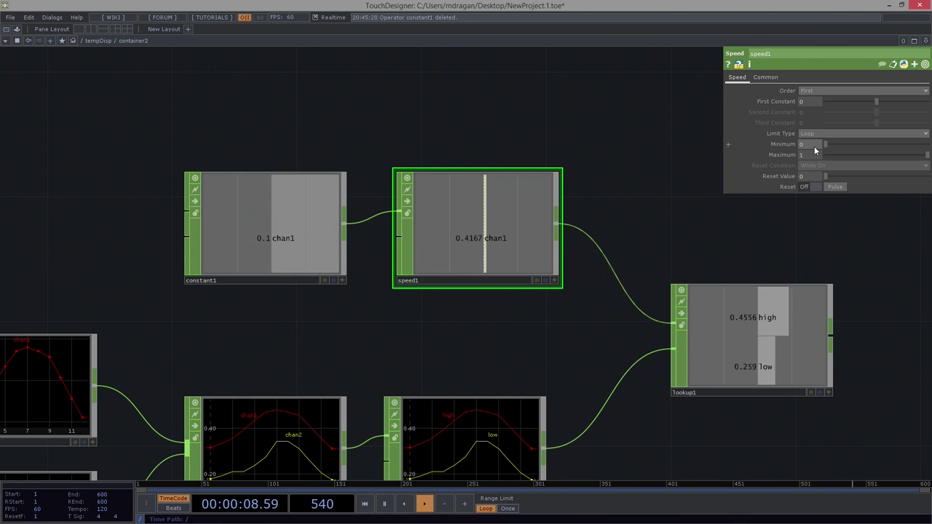
drag(604, 225, 533, 175)
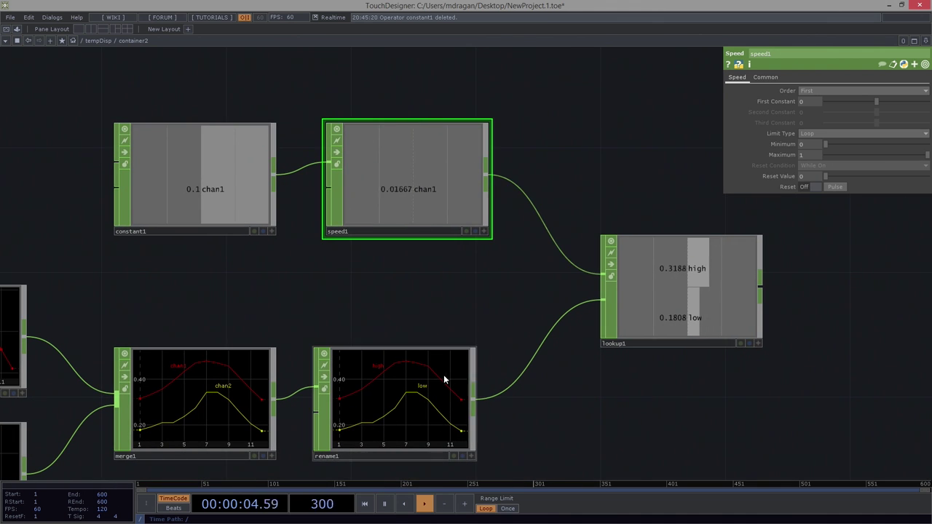
drag(560, 412, 611, 376)
middle_click(473, 333)
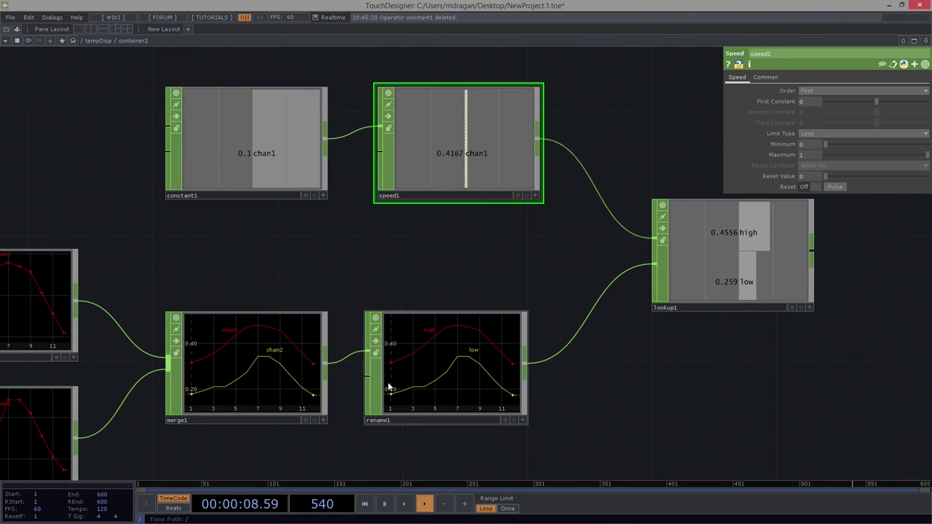
middle_drag(453, 337, 380, 383)
middle_drag(445, 290, 495, 321)
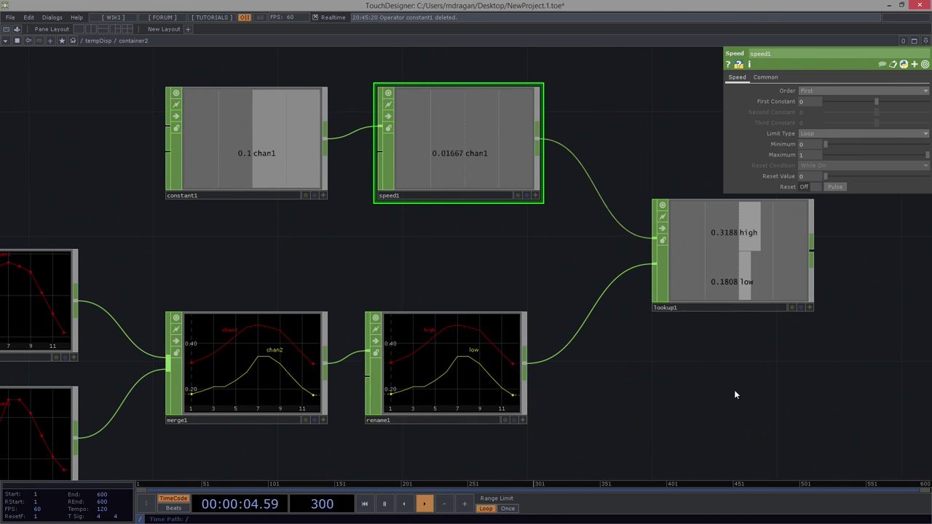
Add a Null CHOP to the right of lookup1, connected to its output.
drag(713, 379, 502, 370)
scroll(502, 369, down, 2)
drag(630, 343, 558, 298)
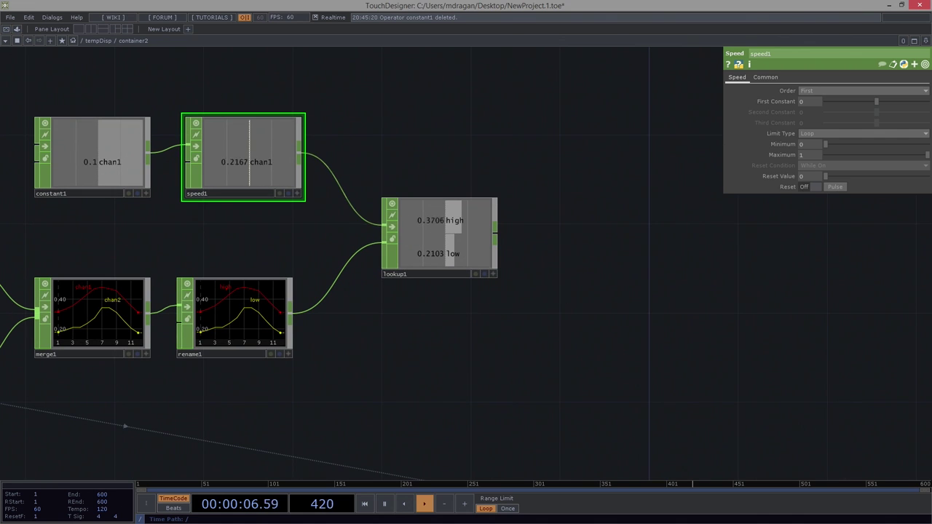
right_click(496, 230)
text(nul)
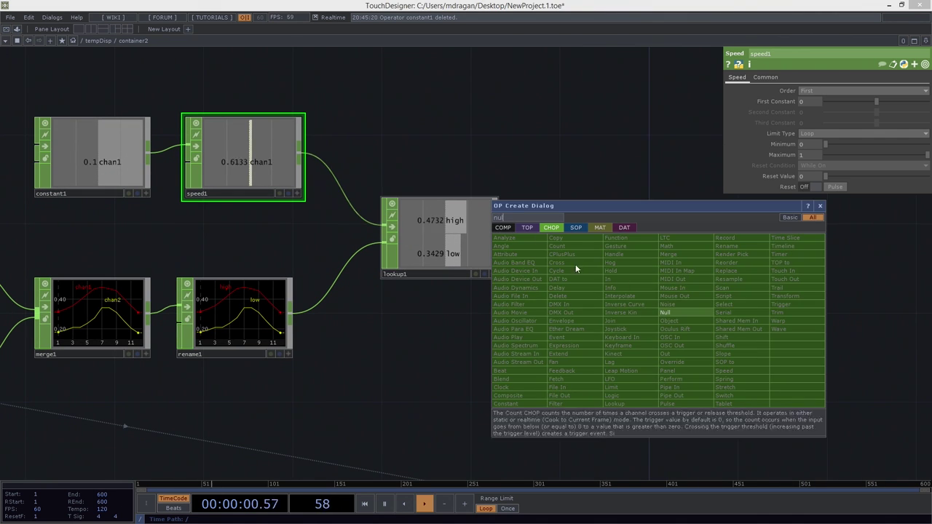
click(665, 312)
click(683, 233)
drag(686, 235, 686, 244)
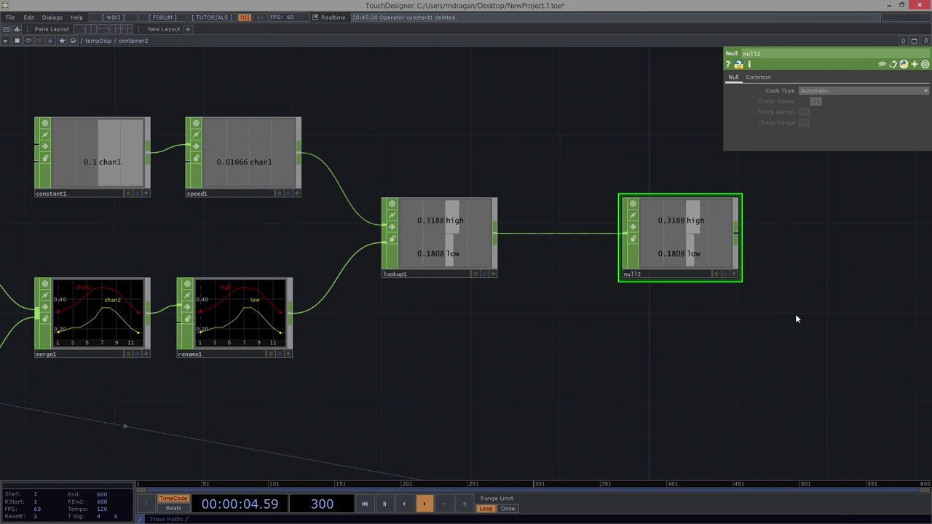
Reposition null2 closer to lookup1, above the text1 and circle TOPs.
drag(795, 314, 458, 230)
scroll(455, 229, down, 4)
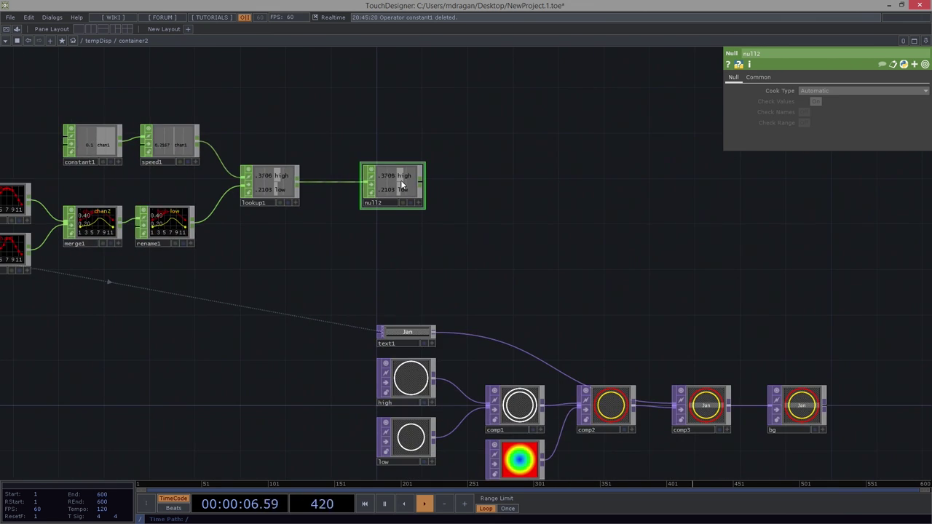
drag(401, 182, 420, 181)
drag(445, 263, 465, 167)
drag(426, 93, 367, 88)
drag(358, 145, 427, 215)
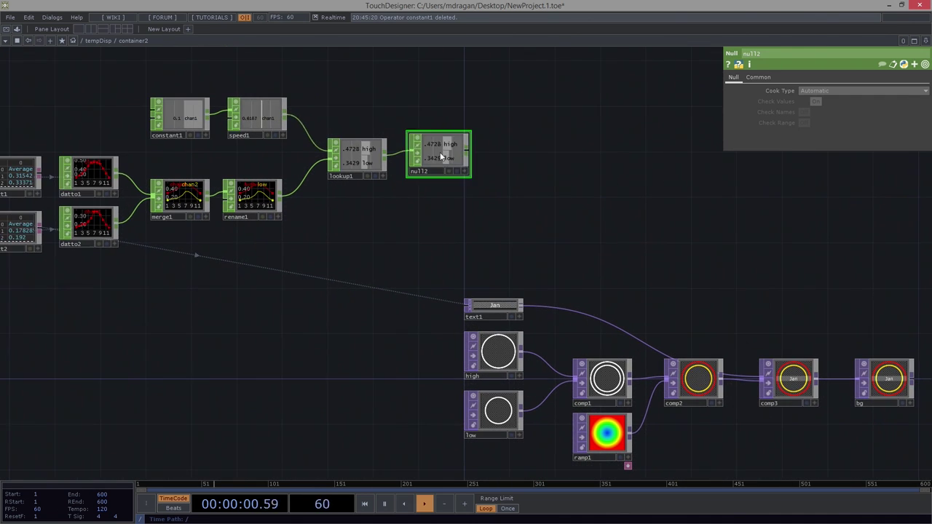
mouse_move(440, 155)
mouse_down()
mouse_move(452, 168)
mouse_move(457, 160)
mouse_up()
drag(402, 192, 502, 176)
scroll(501, 177, up, 2)
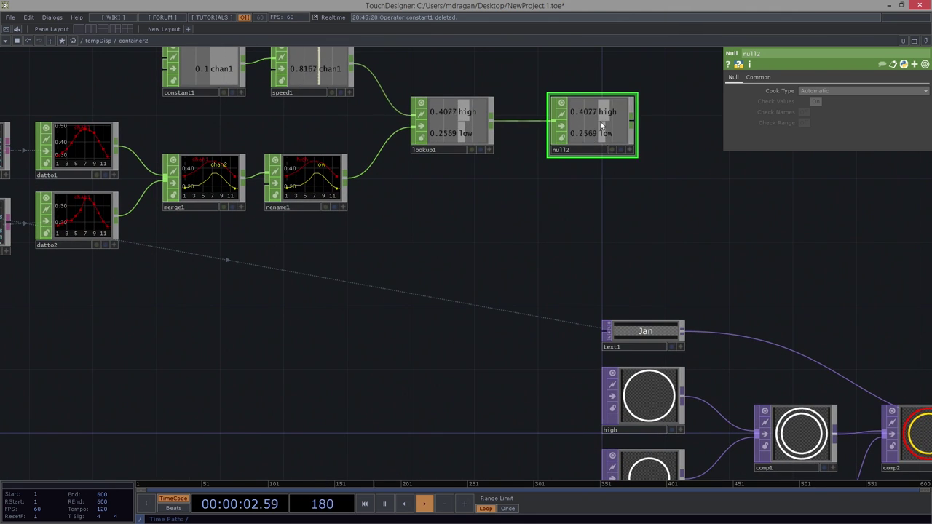
Open null2's viewer in a floating window and move it to the free area near the circle TOPs.
right_click(601, 121)
click(652, 105)
drag(127, 43, 448, 380)
Link both radius values of the high circle to null2's high channel with relative CHOP references.
drag(497, 338, 452, 254)
scroll(487, 340, up, 2)
drag(541, 311, 544, 405)
click(576, 364)
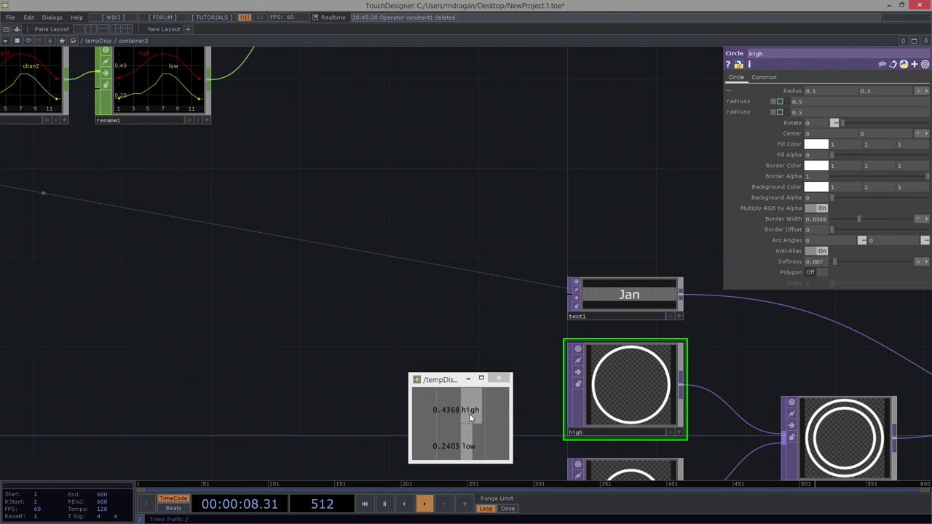
drag(469, 413, 839, 105)
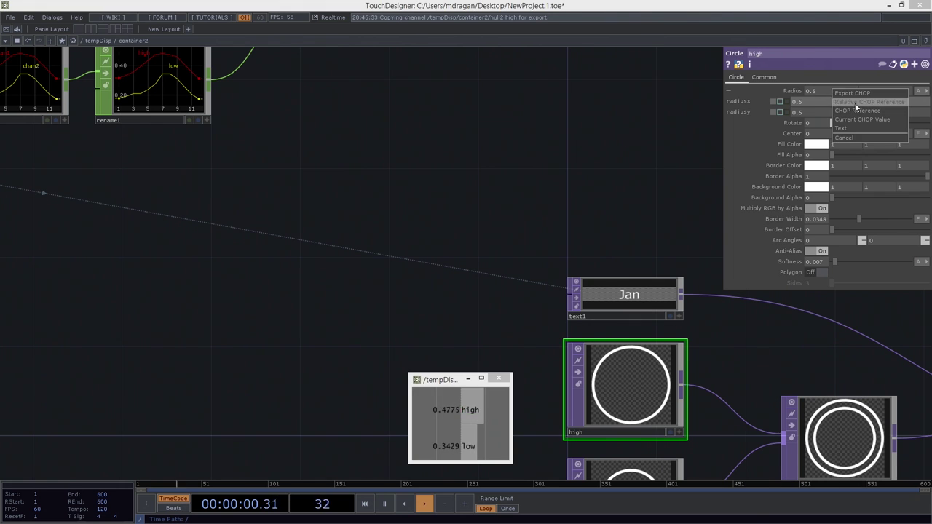
click(856, 103)
drag(470, 410, 830, 113)
click(844, 114)
Link the low circle's X radius to null2's low channel with a relative CHOP reference.
drag(552, 257, 569, 51)
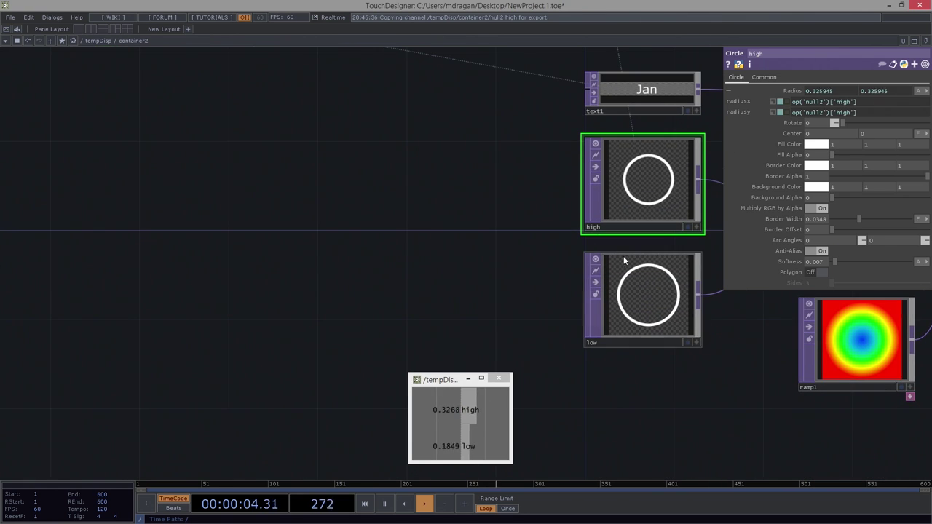
drag(472, 448, 798, 91)
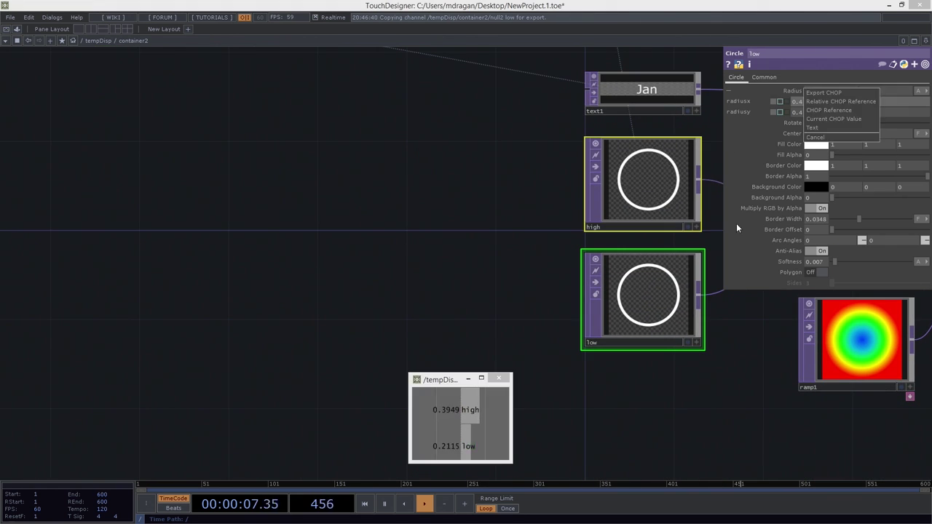
click(820, 102)
drag(469, 447, 660, 298)
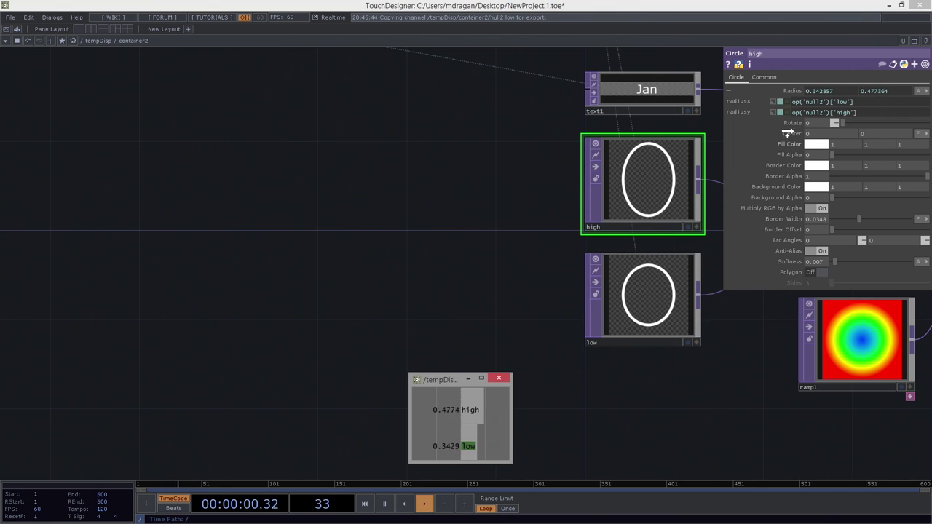
drag(810, 110, 816, 104)
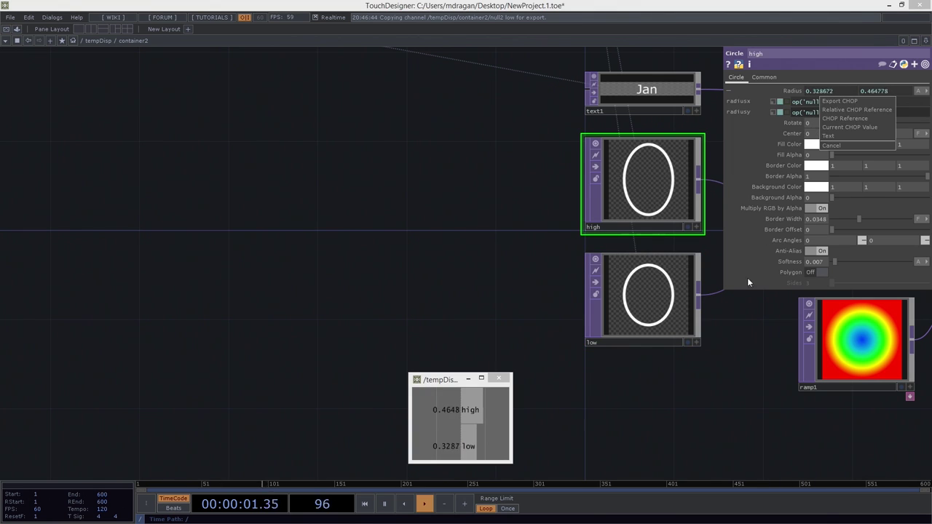
click(833, 111)
Restore the high circle's X and Y radius references to null2's high channel.
drag(470, 410, 654, 195)
drag(853, 102, 853, 102)
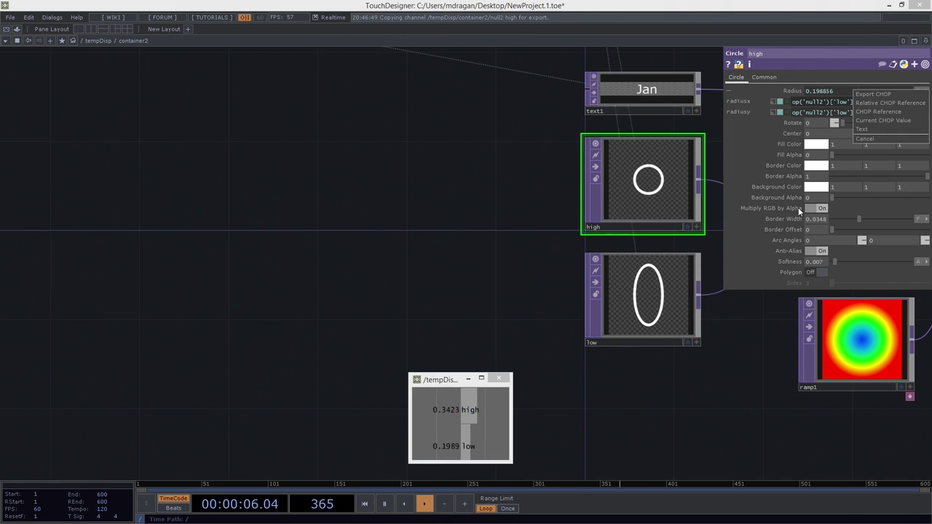
click(868, 107)
drag(477, 420, 671, 204)
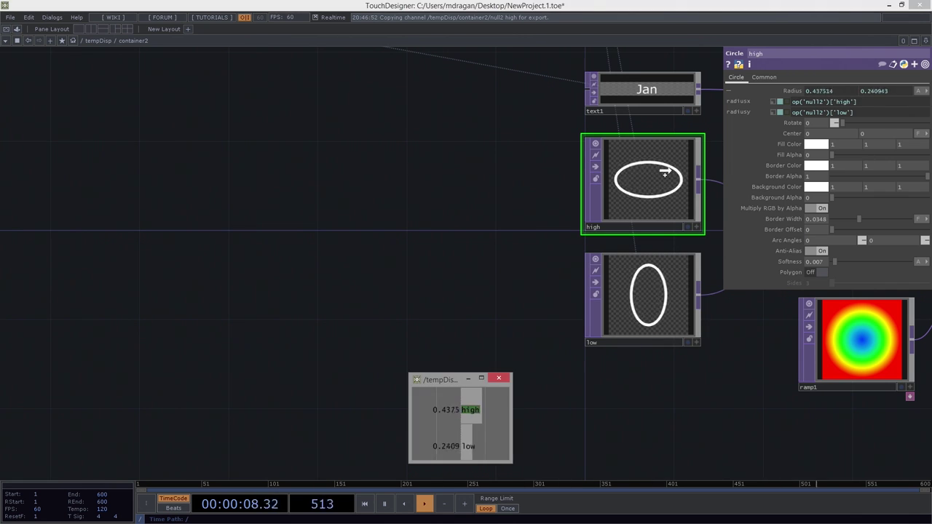
drag(665, 172, 848, 112)
click(858, 110)
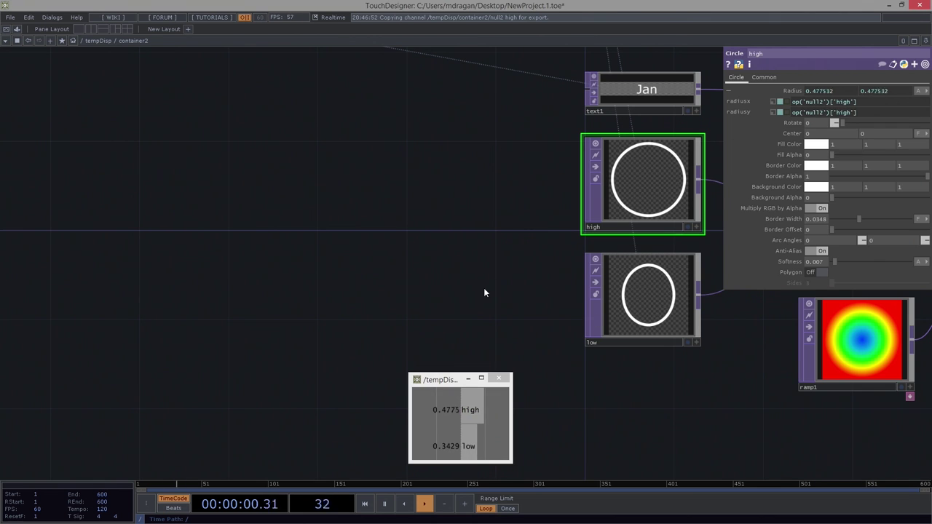
Link both radius values of the low circle to null2's low channel as relative CHOP references, and close the floating null2 viewer.
click(599, 318)
drag(468, 452, 822, 104)
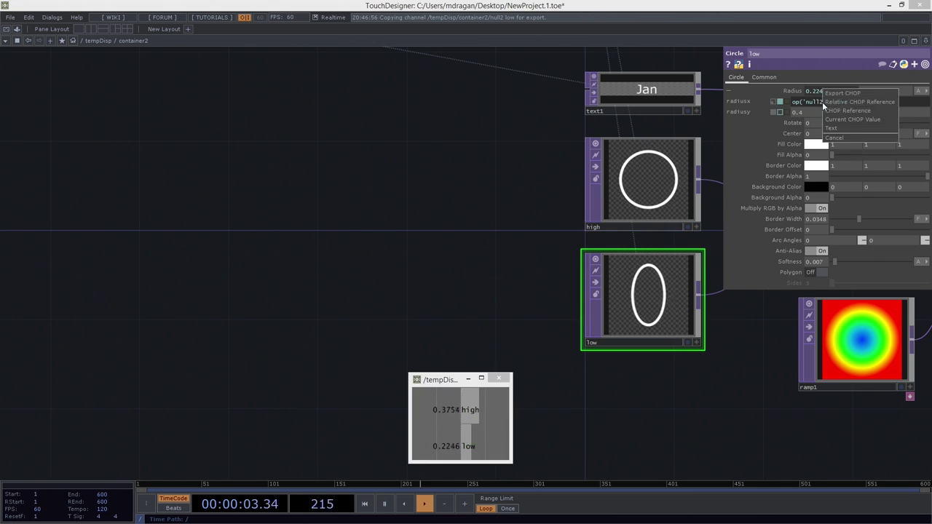
click(887, 103)
drag(470, 446, 601, 329)
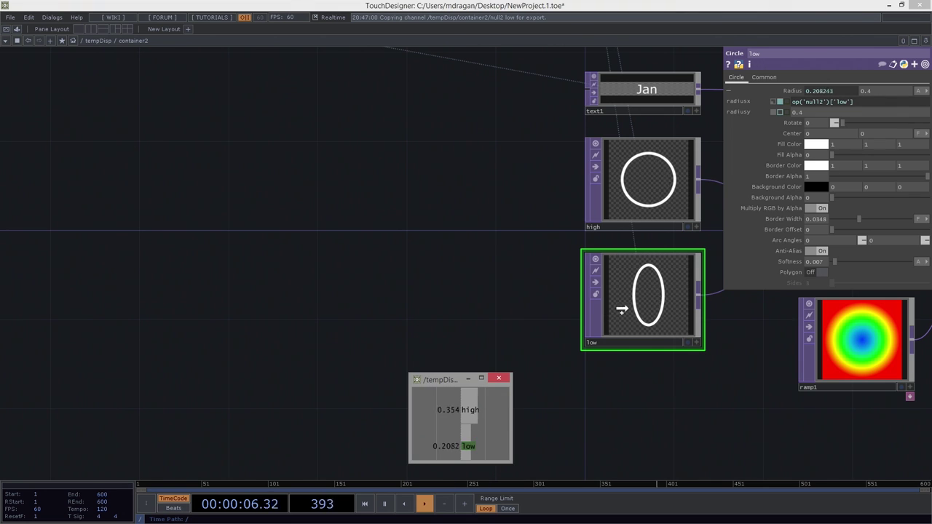
drag(680, 271, 795, 112)
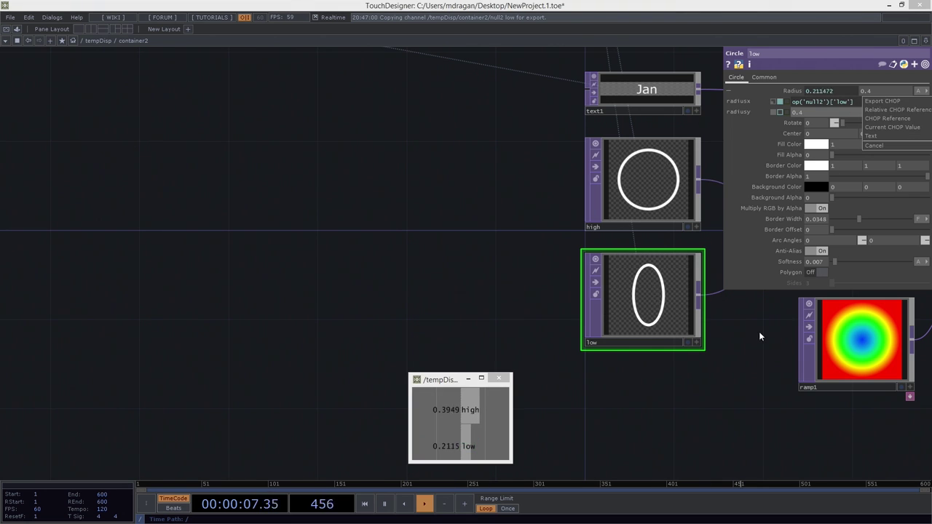
click(884, 109)
drag(636, 379, 619, 379)
click(499, 378)
Examine the animated circles in comp1 and the ramp colouring in comp2.
drag(334, 223, 163, 315)
drag(666, 129, 280, 83)
scroll(458, 273, up, 5)
scroll(462, 274, down, 3)
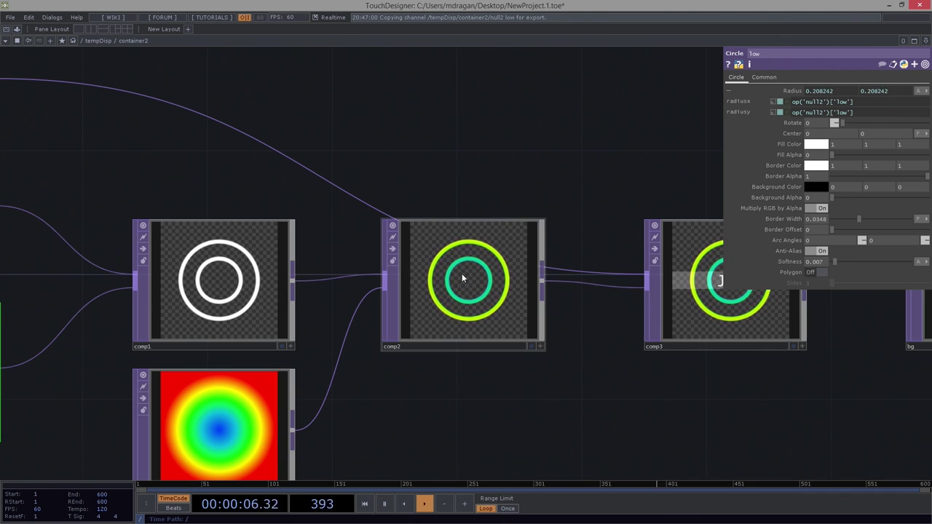
scroll(462, 275, down, 2)
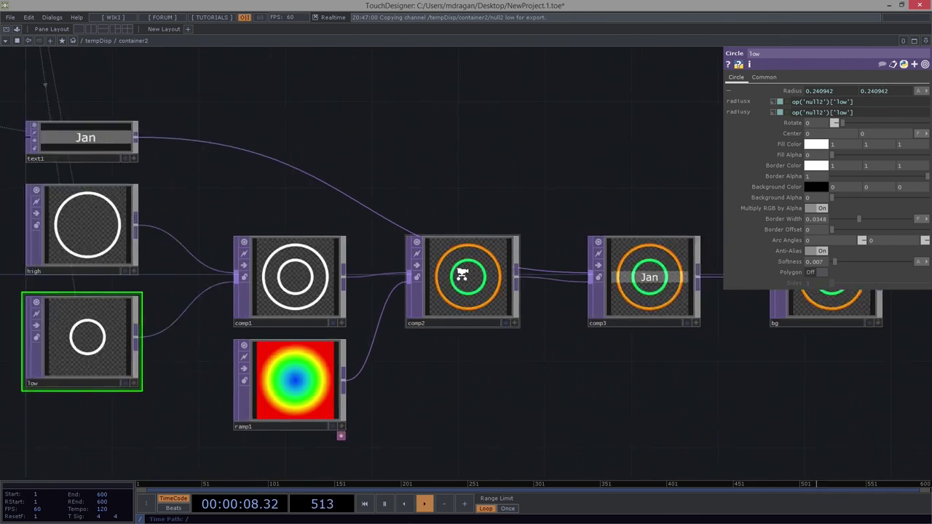
scroll(463, 273, down, 1)
Trace the network back to tempe2014Averages and compare its values with the scaled ones in eval1.
drag(180, 143, 581, 281)
scroll(581, 281, down, 5)
drag(347, 237, 416, 252)
scroll(417, 250, up, 7)
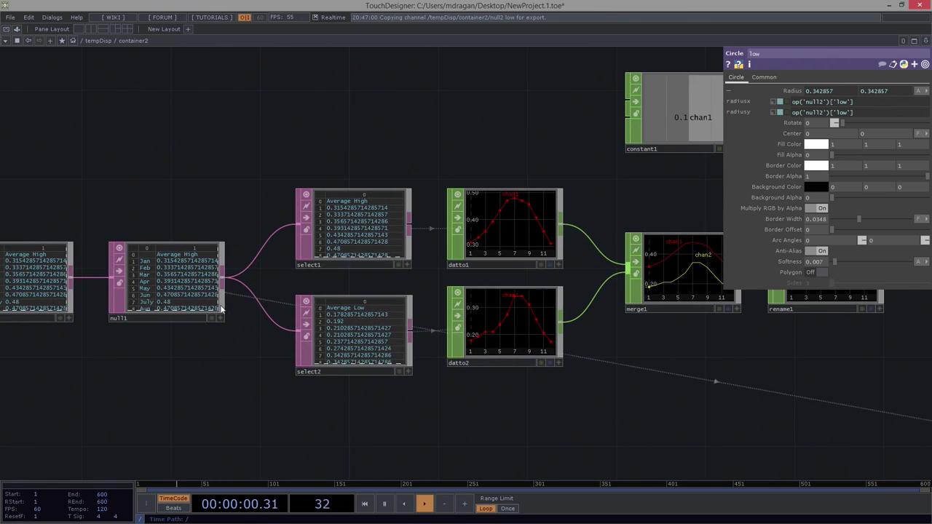
drag(11, 330, 504, 322)
scroll(498, 334, up, 5)
drag(303, 165, 388, 185)
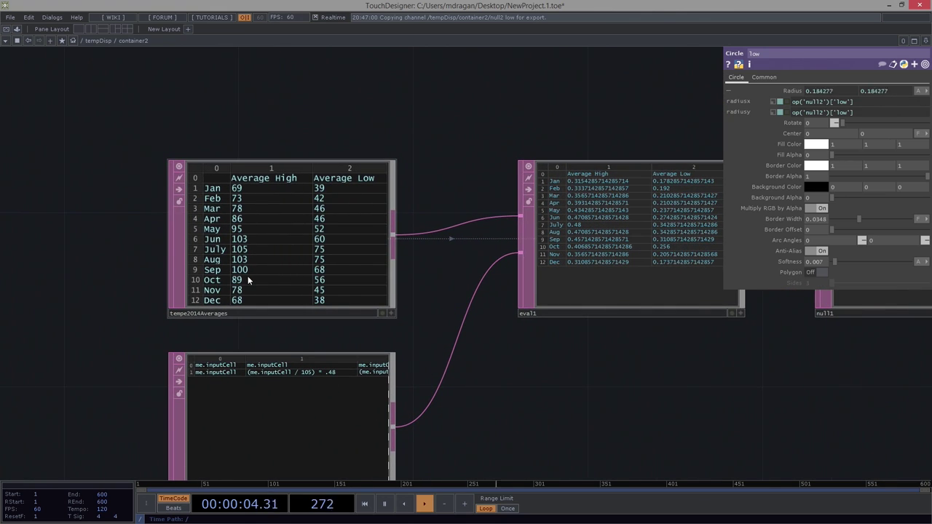
Examine the coloured rings with the month label in comp3.
drag(568, 397, 216, 376)
scroll(216, 377, down, 4)
drag(525, 381, 63, 352)
scroll(63, 352, down, 2)
drag(600, 360, 469, 354)
drag(555, 466, 451, 328)
drag(683, 245, 354, 160)
drag(763, 319, 613, 298)
scroll(458, 270, up, 4)
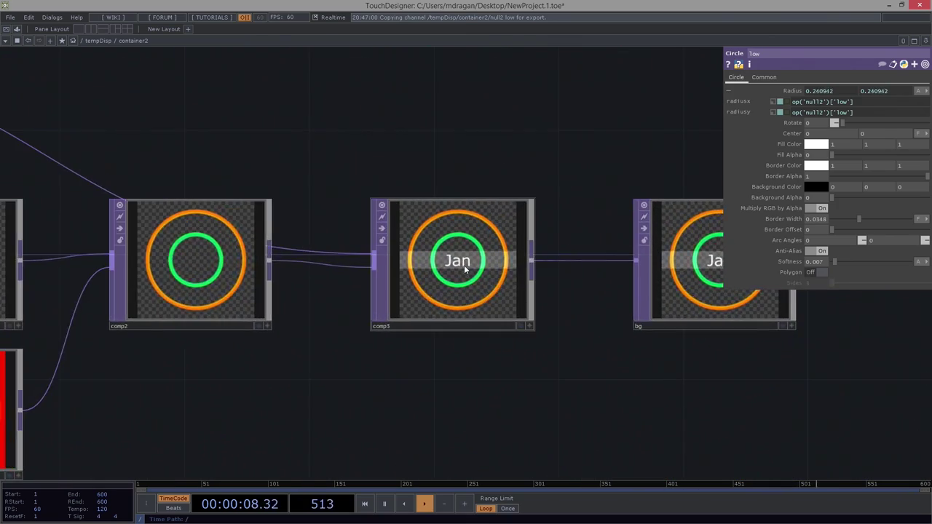
scroll(457, 219, up, 3)
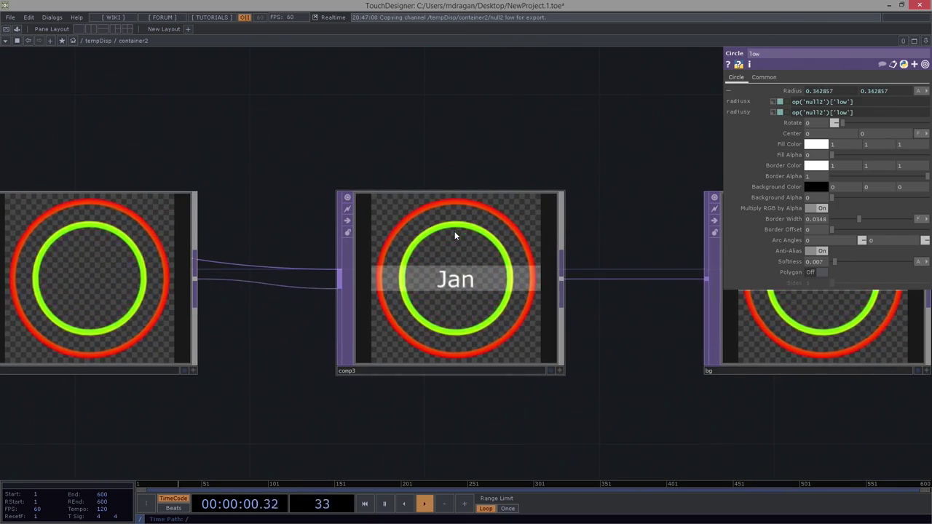
Move null2 farther from lookup1 to open a gap between the two CHOPs.
middle_drag(454, 231, 296, 120)
drag(296, 121, 677, 327)
middle_drag(677, 327, 314, 213)
drag(138, 209, 575, 249)
drag(619, 211, 377, 371)
right_drag(534, 258, 508, 322)
drag(542, 315, 573, 290)
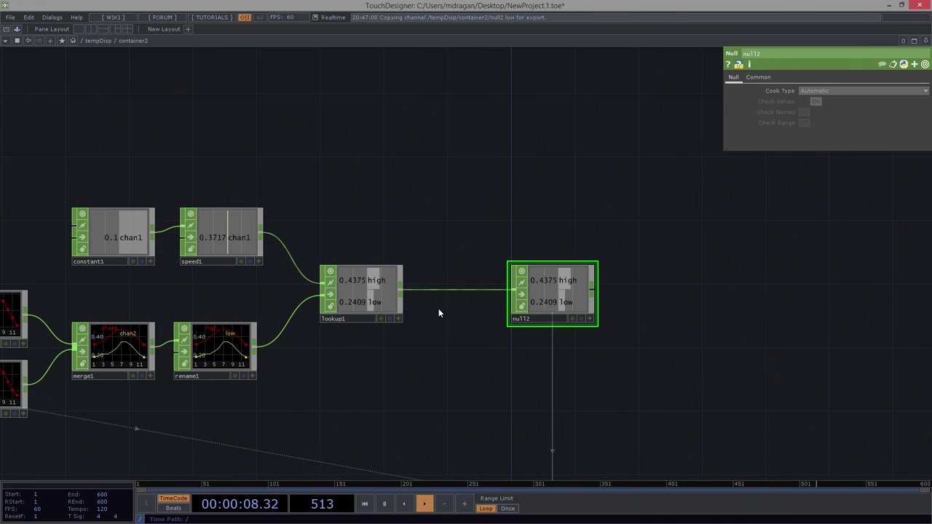
mouse_move(379, 298)
mouse_down()
mouse_move(439, 298)
mouse_move(373, 297)
mouse_up()
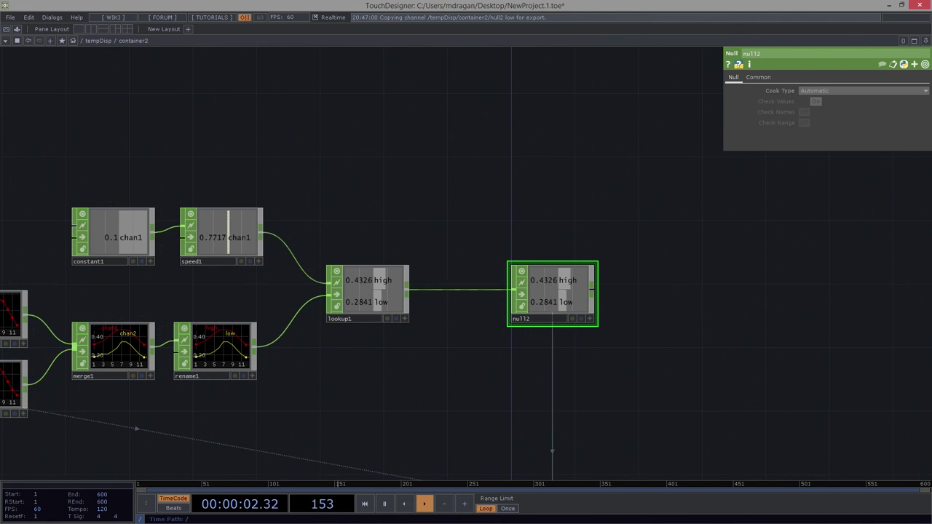
drag(417, 323, 442, 320)
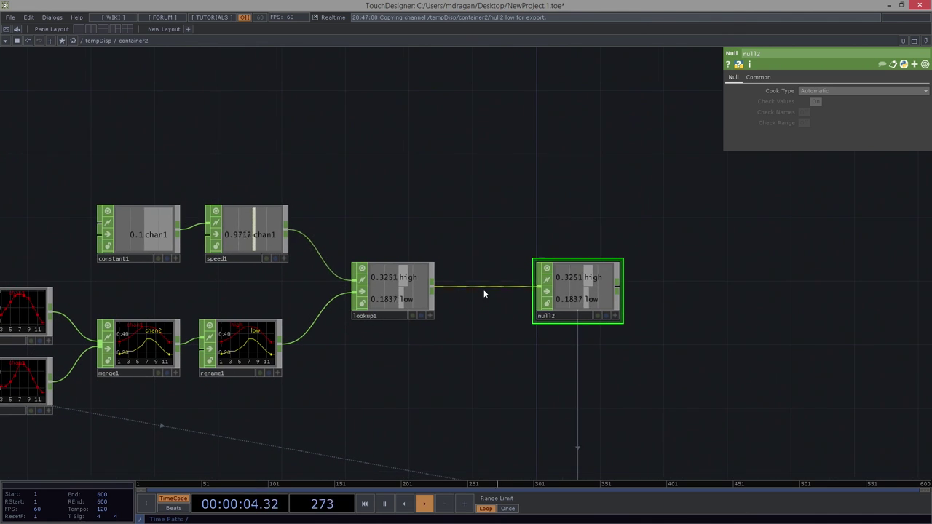
Insert a Filter CHOP into the wire between lookup1 and null2.
right_click(483, 289)
click(414, 289)
right_click(465, 286)
click(462, 282)
right_click(470, 280)
click(478, 281)
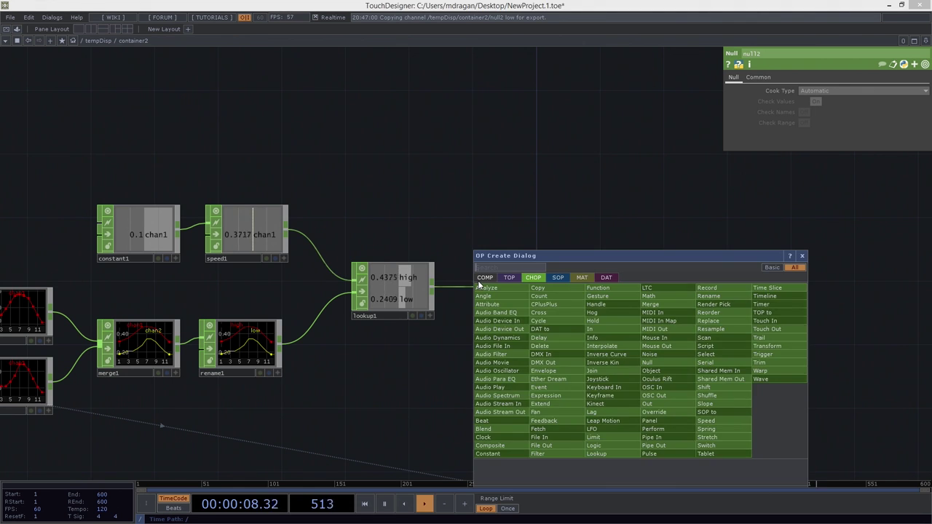
text(fi)
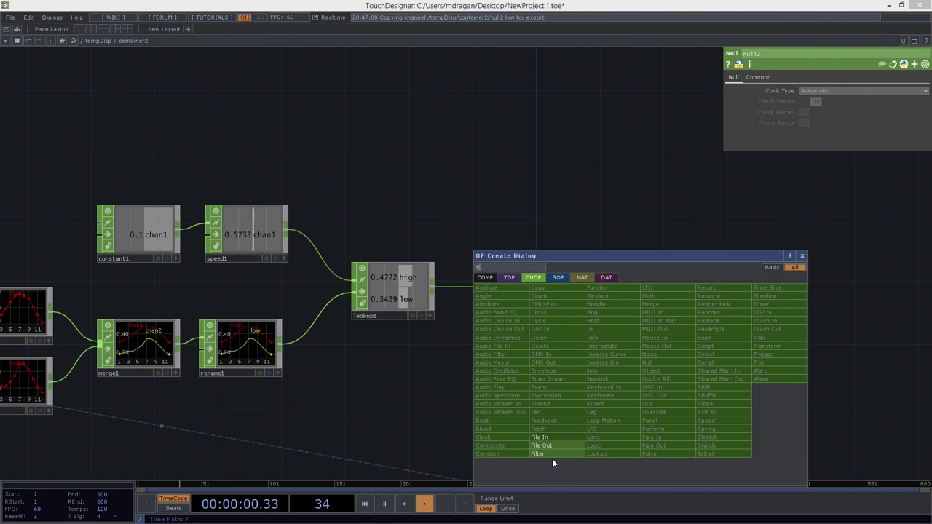
click(553, 456)
click(477, 291)
click(585, 263)
Select lookup1 with all its upstream operators and shift them away from filter1 to space out the chain.
scroll(345, 157, down, 3)
drag(345, 157, 418, 175)
drag(48, 146, 196, 166)
right_drag(124, 173, 575, 387)
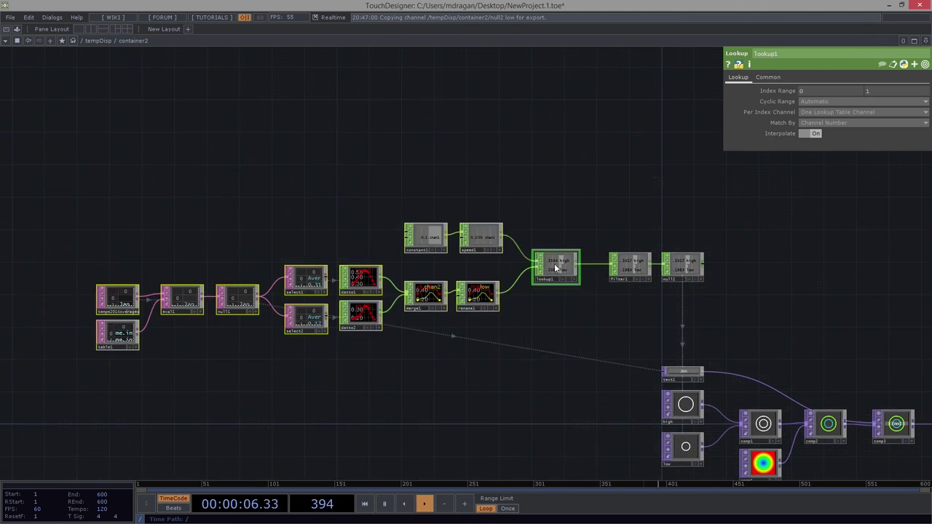
scroll(627, 259, up, 5)
Set filter1's Filter Width to 0.44 and check the ring motion in comp3.
click(654, 268)
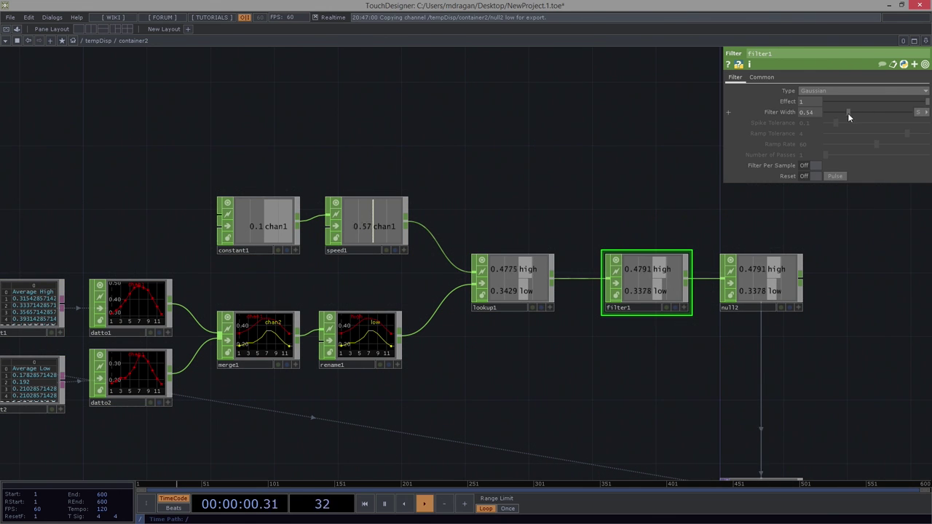
drag(902, 456, 546, 206)
drag(711, 406, 395, 341)
scroll(531, 263, up, 4)
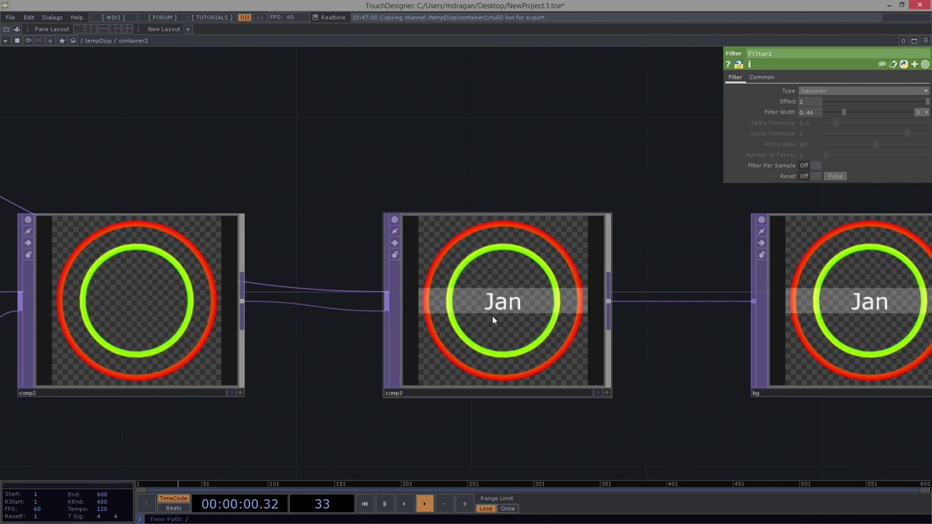
scroll(492, 316, down, 3)
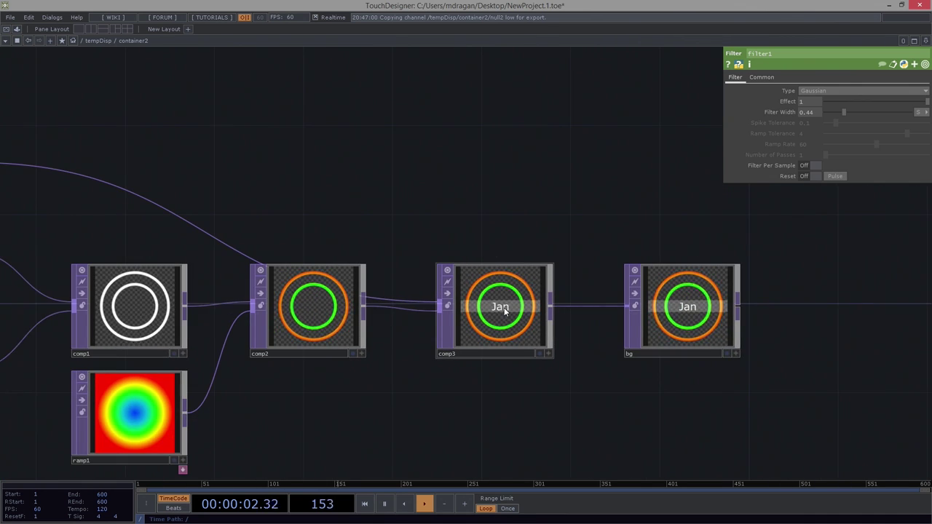
scroll(505, 311, up, 2)
scroll(504, 311, down, 2)
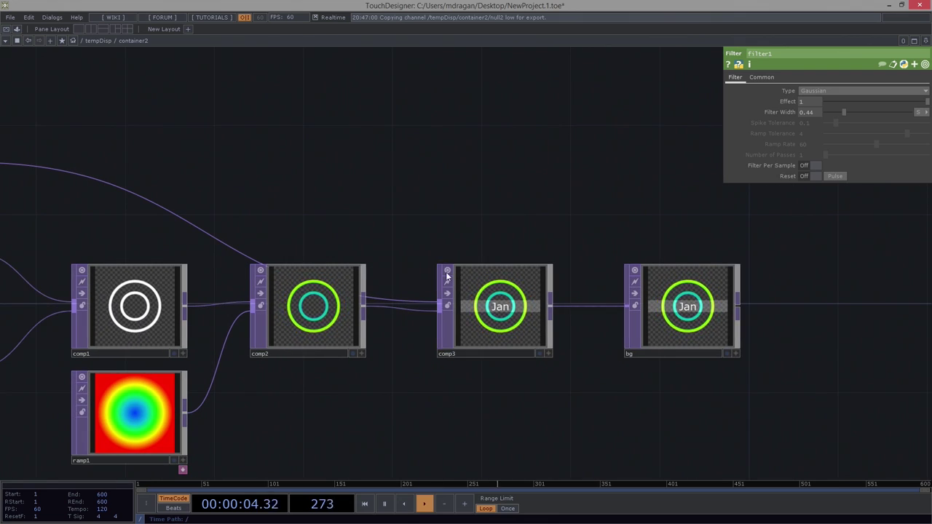
Add a Math CHOP directly above lookup1.
scroll(325, 149, down, 3)
drag(171, 89, 670, 397)
scroll(670, 397, down, 2)
scroll(466, 319, up, 3)
drag(561, 249, 525, 215)
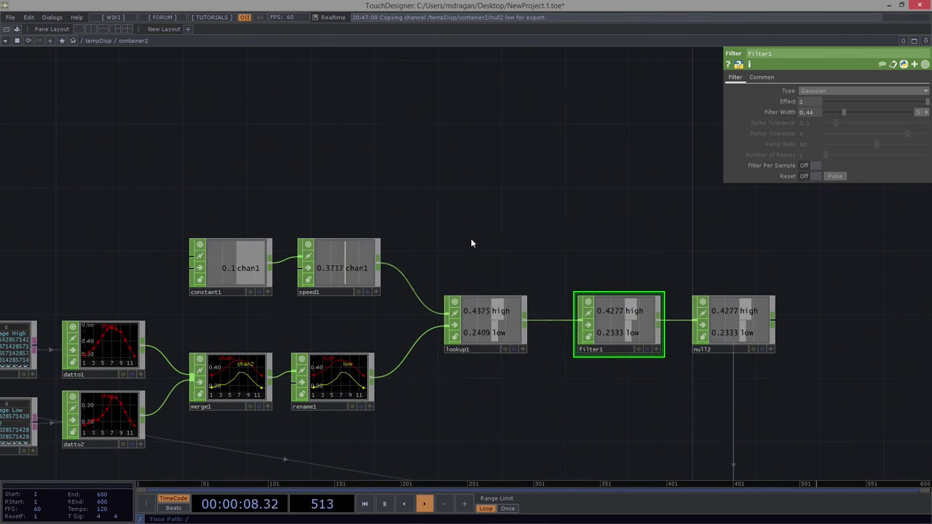
key(Tab)
text(mah)
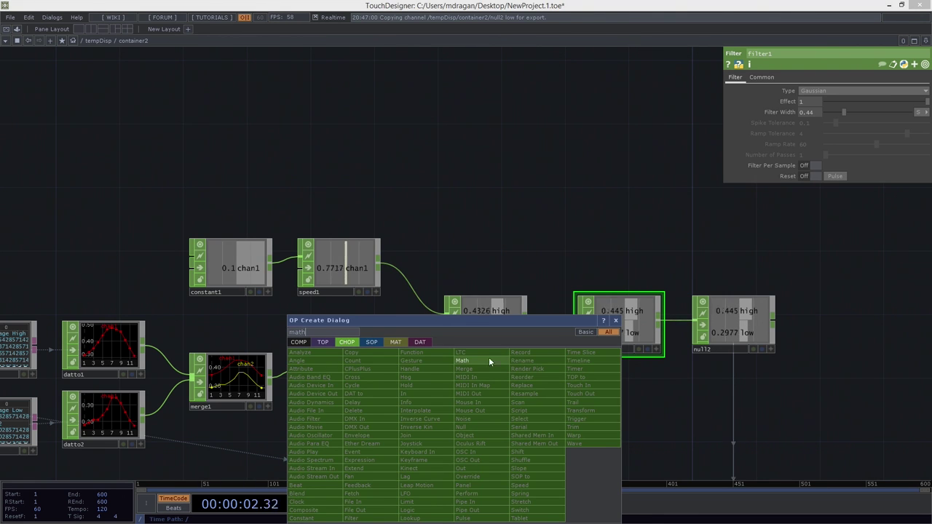
click(475, 359)
click(487, 246)
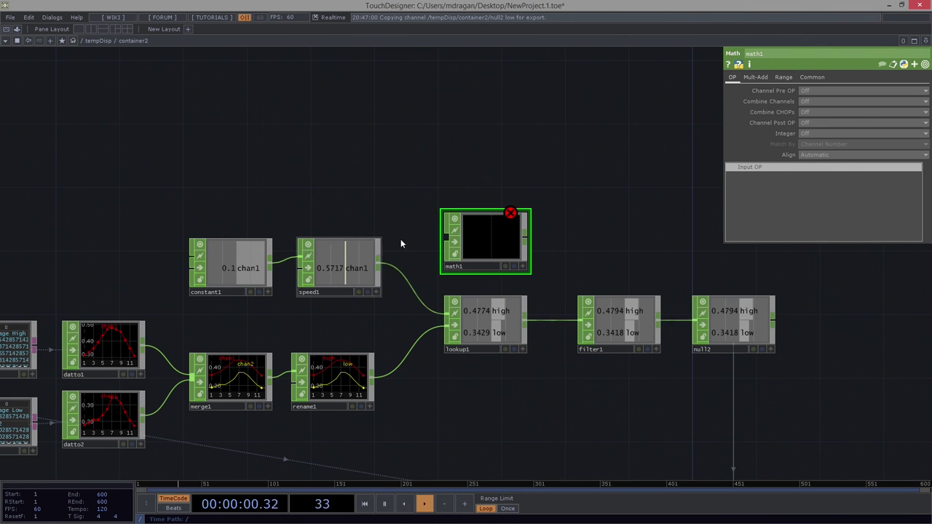
Connect speed1's output to math1 and set math1's To Range to 1 and 12.
drag(413, 235, 444, 238)
drag(505, 227, 505, 227)
click(783, 77)
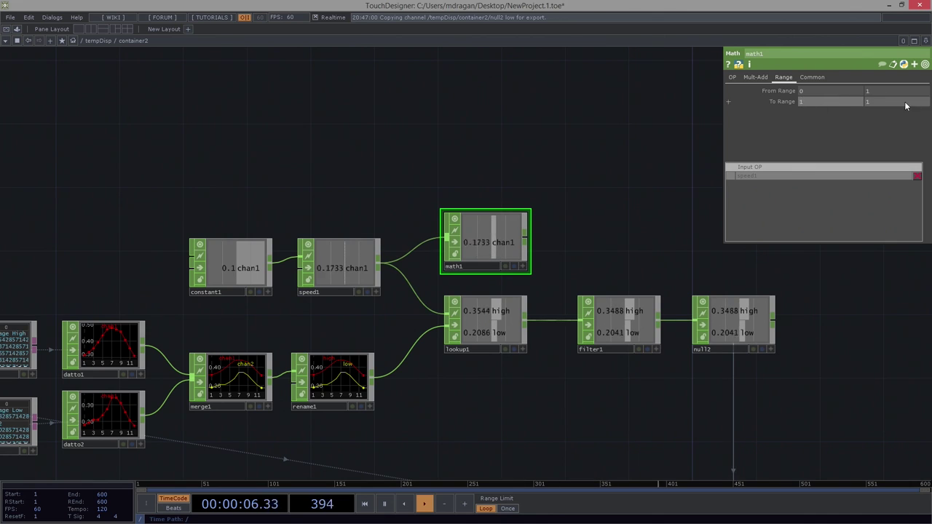
Examine the month row numbers in eval1 and compare them with math1's output channel.
drag(345, 92, 553, 68)
drag(298, 180, 703, 53)
scroll(310, 256, up, 4)
scroll(424, 255, up, 4)
drag(414, 360, 377, 503)
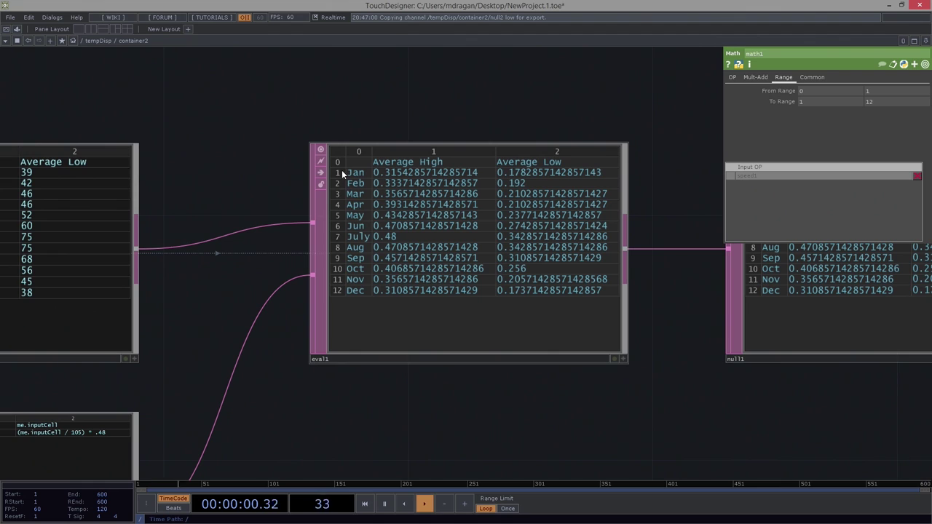
drag(784, 423, 110, 437)
scroll(597, 283, down, 7)
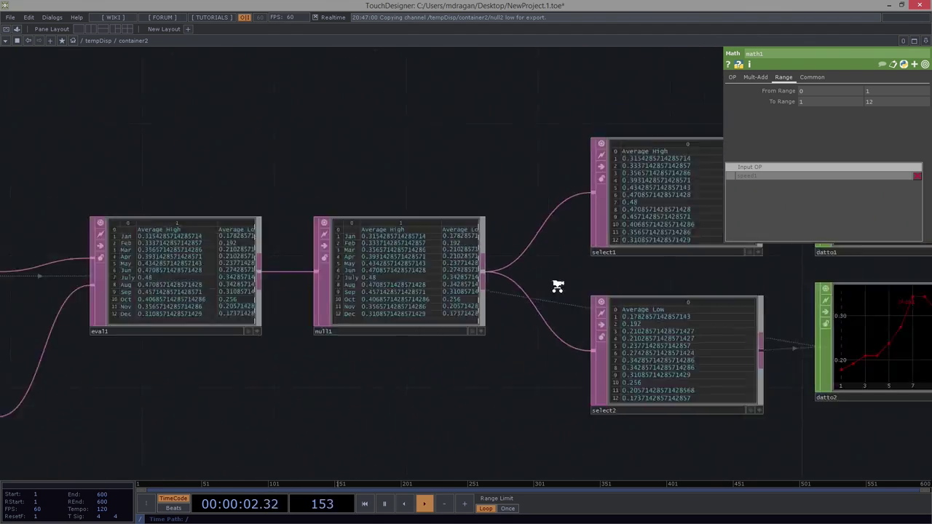
drag(324, 177, 43, 211)
scroll(484, 188, up, 1)
scroll(485, 188, up, 3)
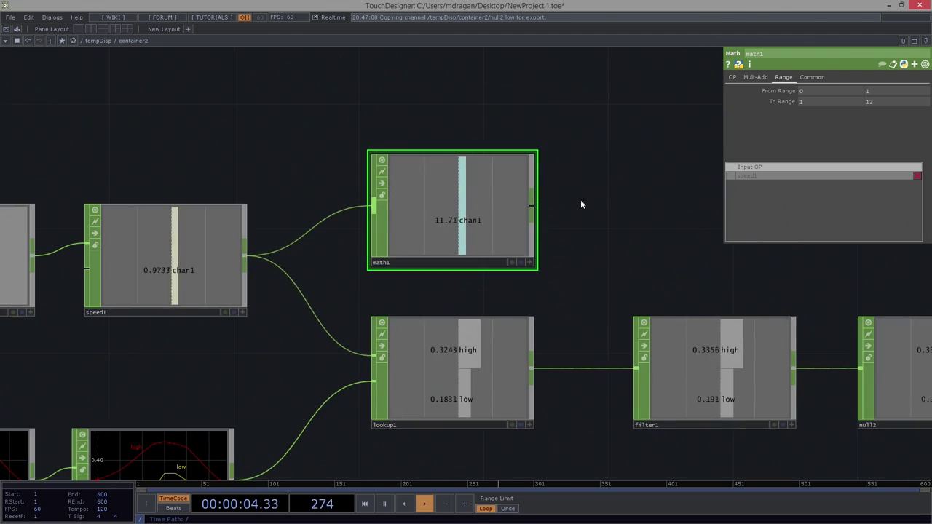
Set math1's Integer option to Floor after trying Round.
click(734, 78)
click(757, 77)
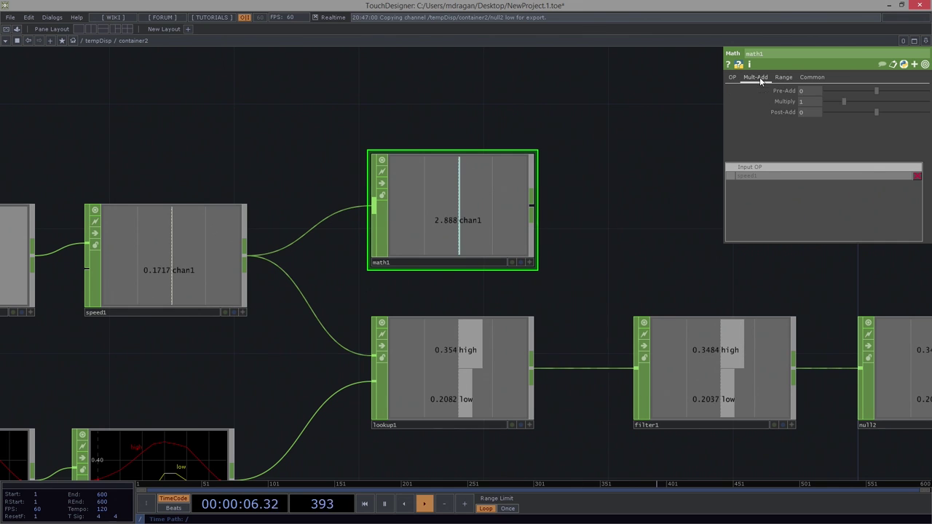
click(733, 78)
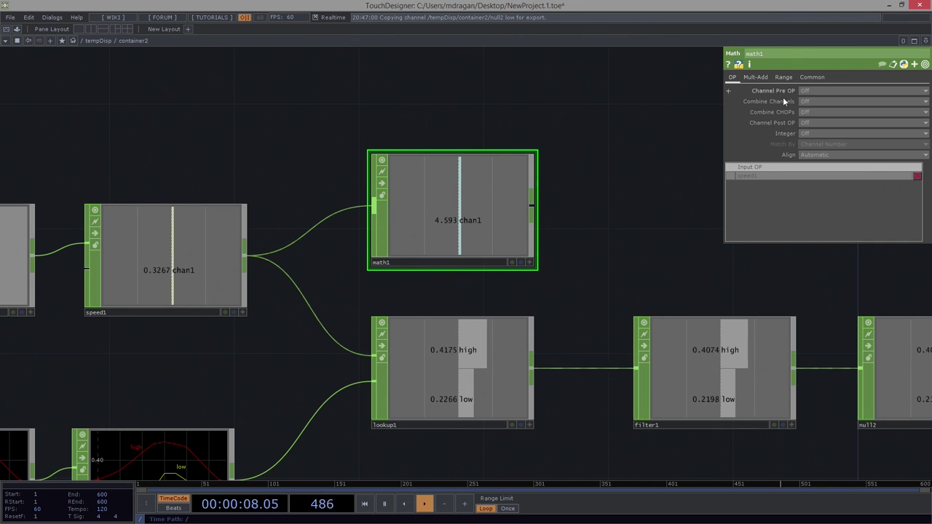
click(832, 137)
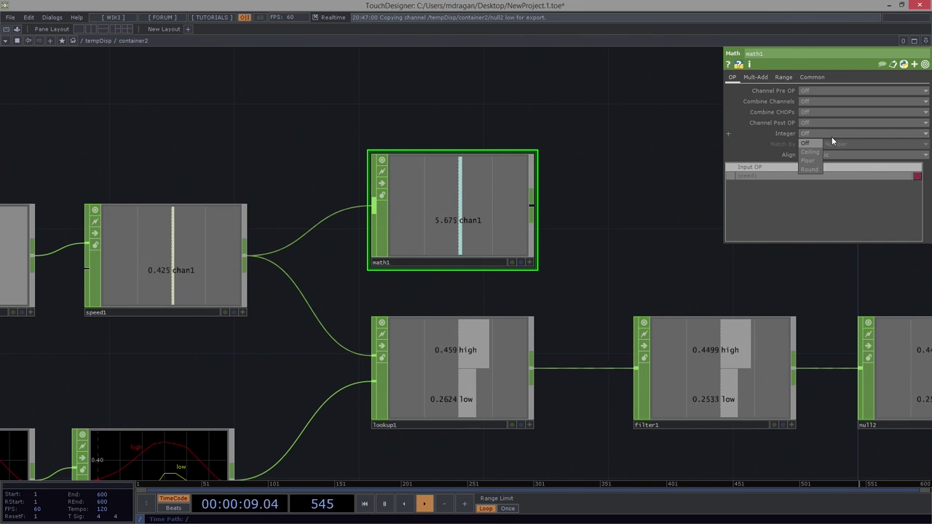
click(810, 169)
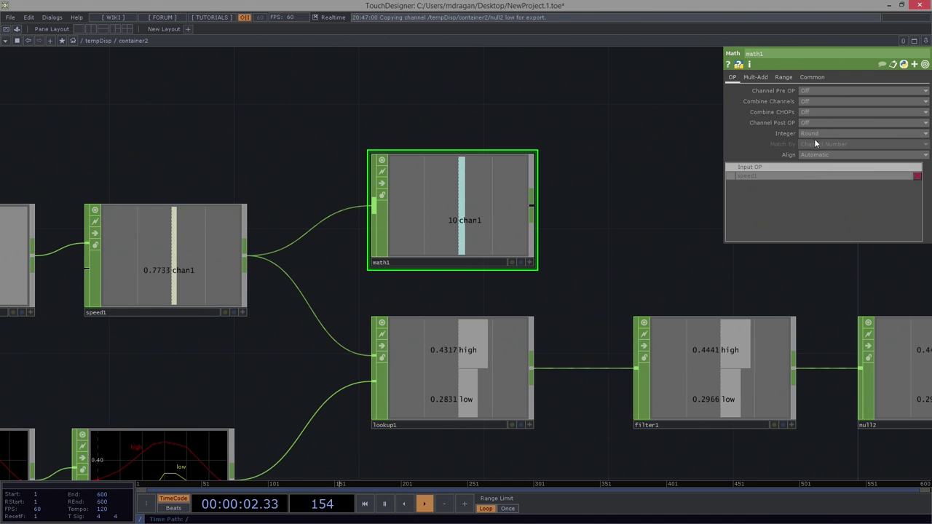
click(810, 161)
scroll(683, 152, down, 2)
scroll(526, 211, up, 2)
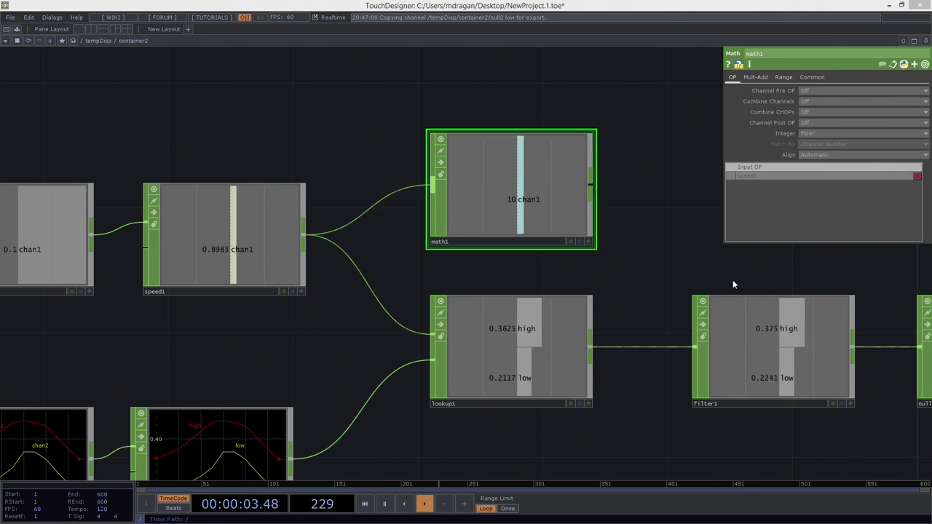
Insert a Merge CHOP between filter1 and null2, and connect math1's output to it as a second input.
scroll(566, 182, down, 5)
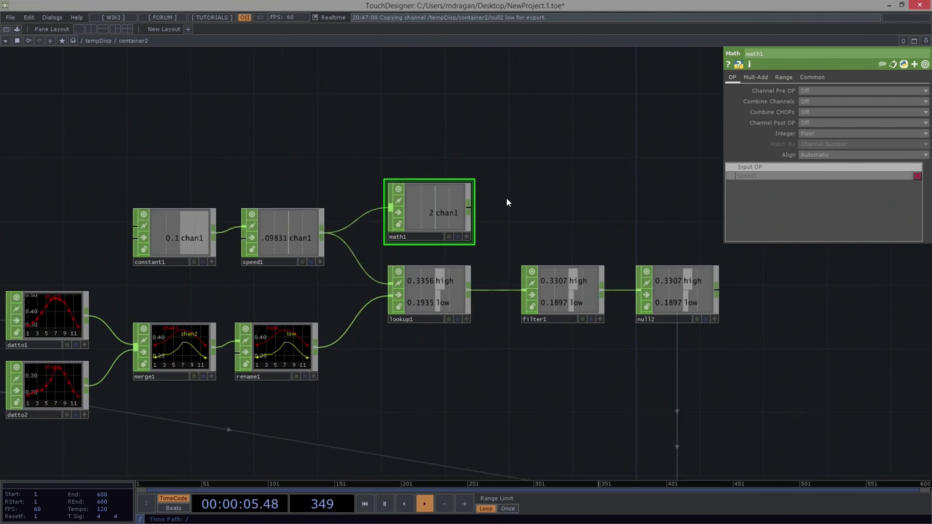
drag(560, 291, 535, 291)
right_click(590, 295)
click(601, 286)
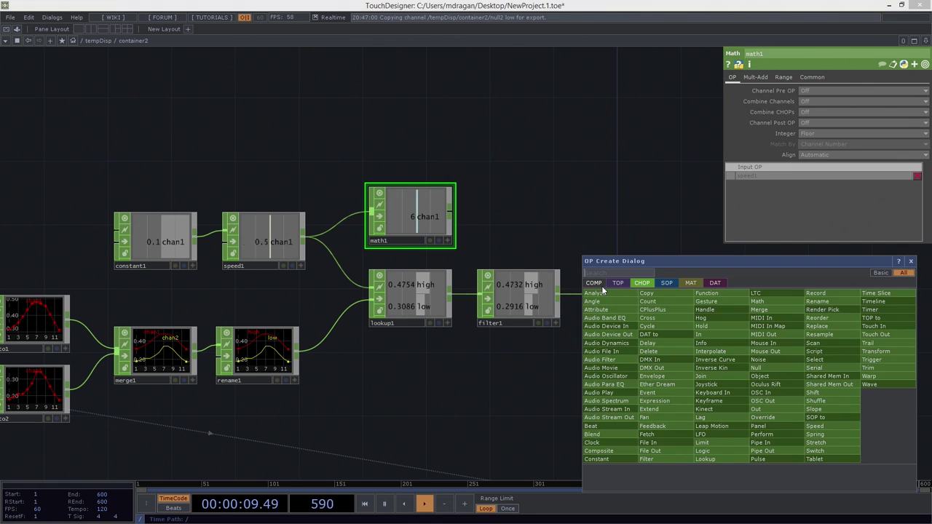
text(me)
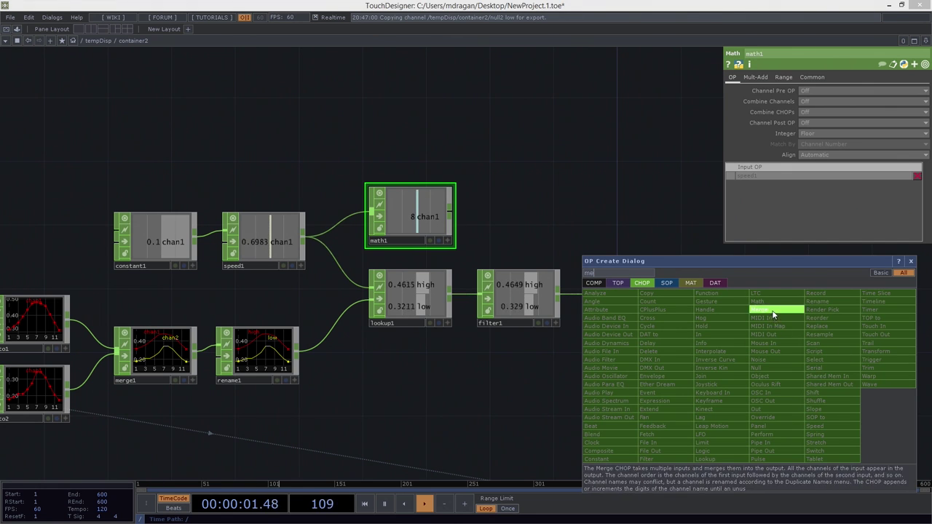
click(772, 311)
click(587, 224)
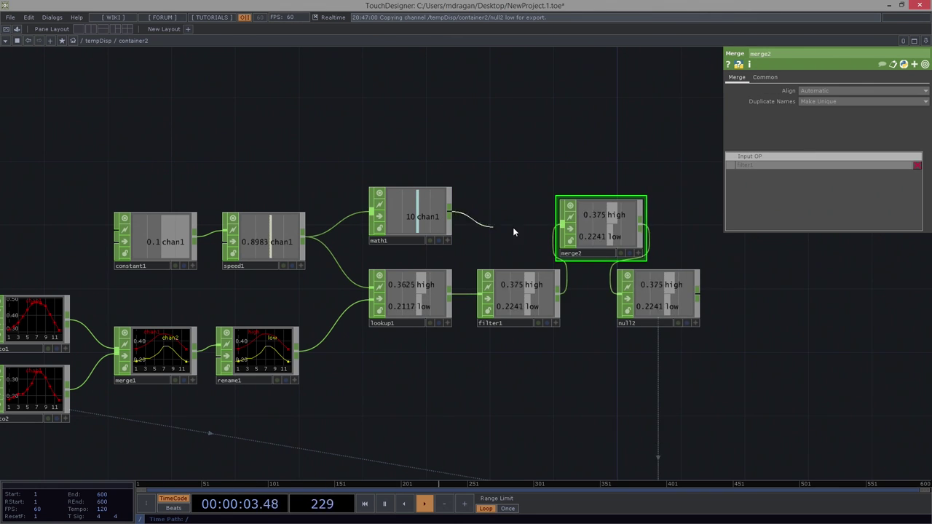
drag(537, 231, 576, 225)
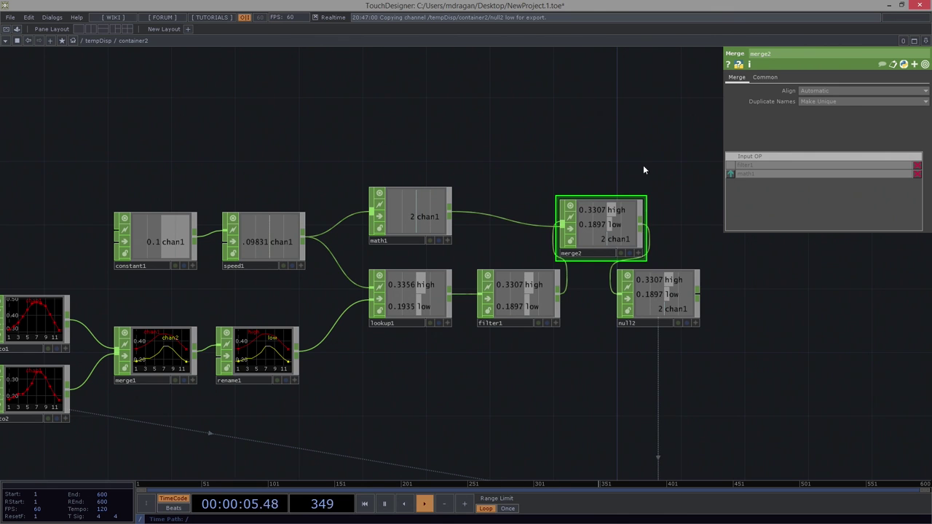
Reorder merge2's inputs so math1 comes first, and arrange the network with null2 directly above text1 and the upstream nodes close to merge2.
scroll(576, 157, down, 6)
drag(580, 314, 597, 321)
drag(605, 228, 551, 224)
scroll(601, 216, up, 4)
scroll(601, 216, up, 4)
drag(700, 172, 637, 244)
scroll(549, 318, down, 4)
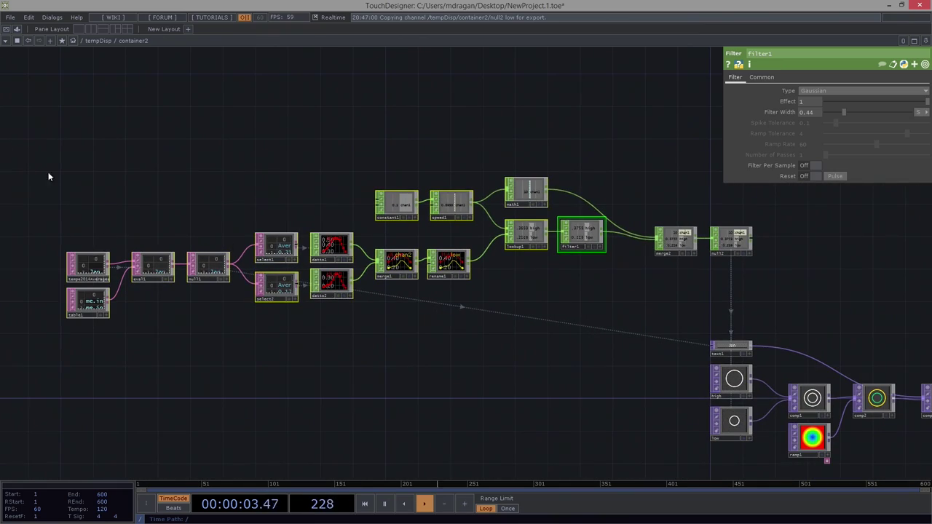
drag(575, 238, 591, 258)
drag(470, 258, 171, 265)
Make null2's viewer active and export its chan1 channel to text1 to drive the displayed month.
scroll(510, 311, up, 4)
drag(487, 324, 567, 266)
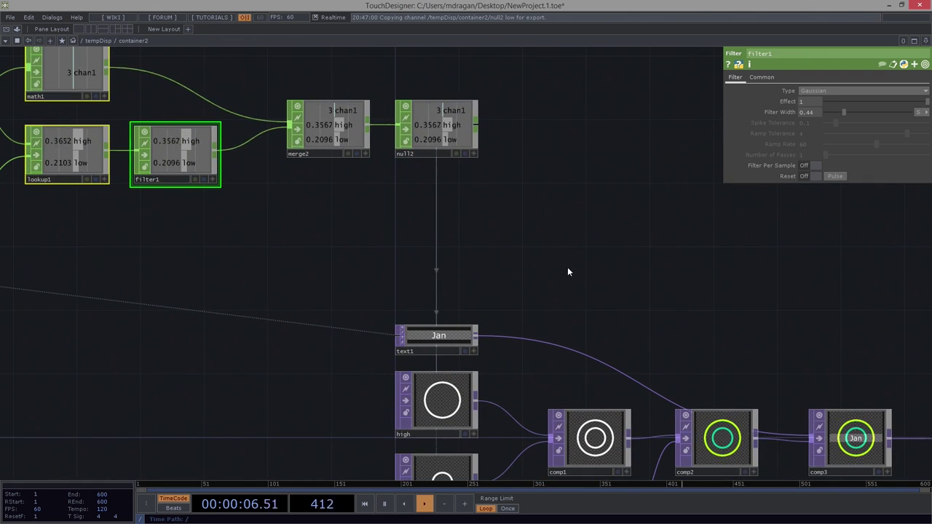
click(473, 154)
drag(447, 109, 811, 123)
click(829, 123)
Check the month label in bg and compare it with the channels in merge2 and null2.
drag(810, 332, 348, 199)
scroll(559, 291, up, 3)
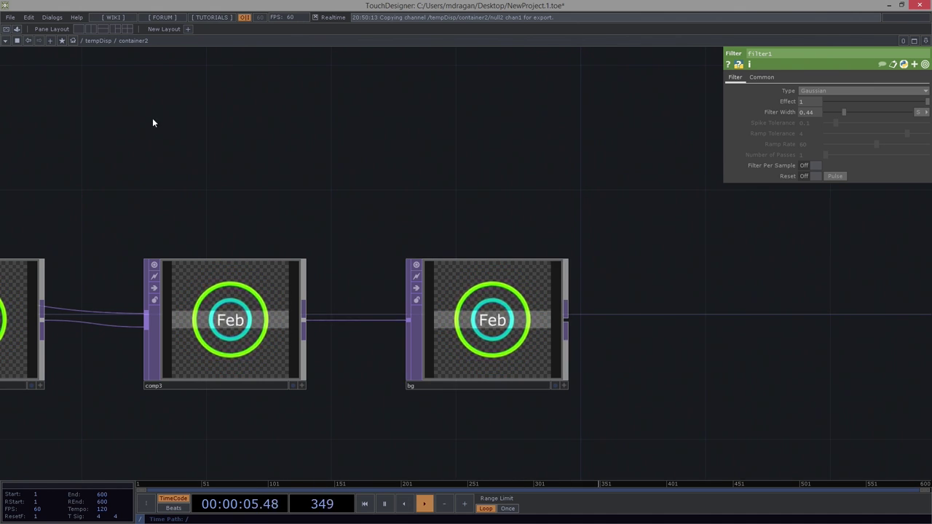
scroll(150, 126, down, 4)
drag(99, 128, 515, 136)
drag(430, 63, 446, 181)
scroll(445, 180, up, 2)
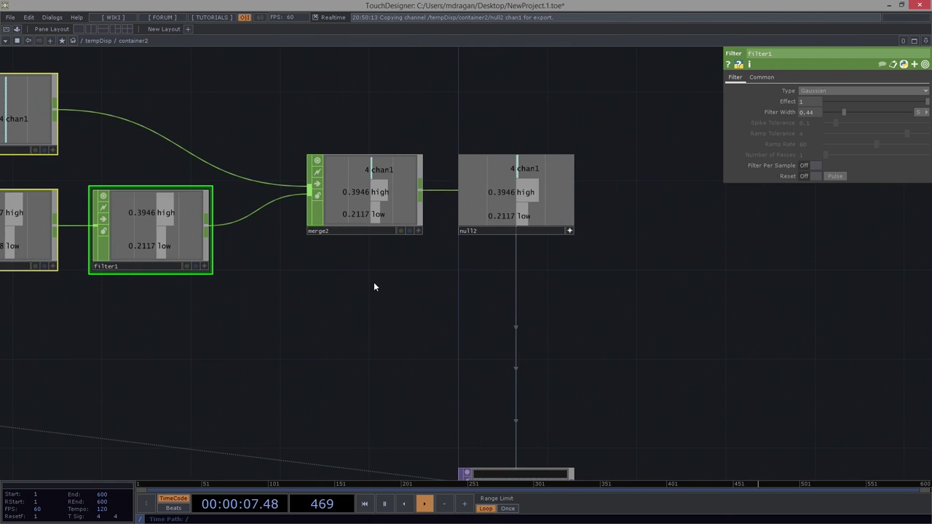
drag(318, 282, 474, 275)
drag(225, 78, 337, 116)
Set math1's Integer option to Round and check the month label in bg.
click(271, 148)
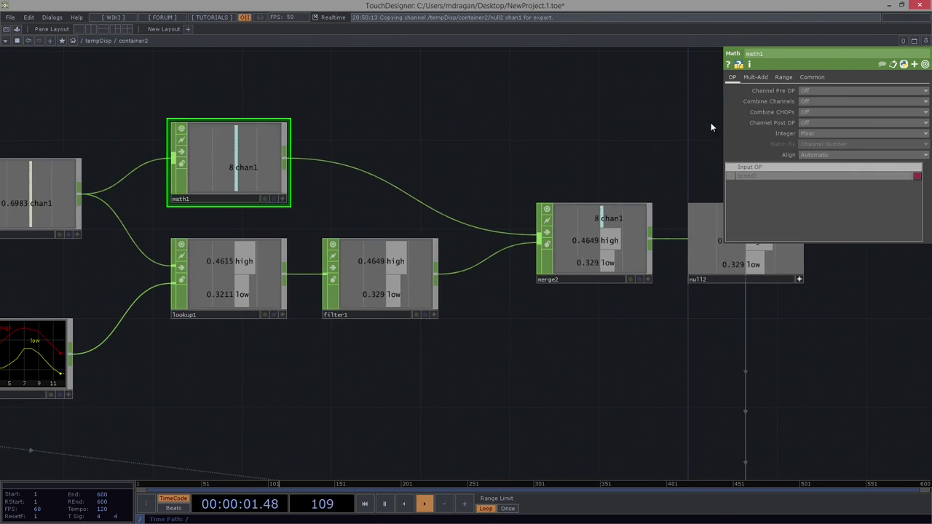
click(783, 78)
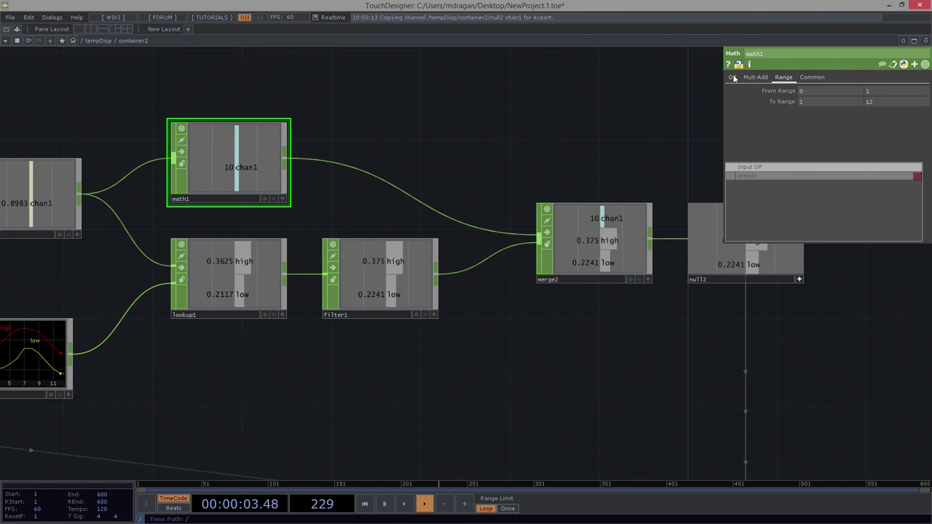
click(733, 78)
click(815, 134)
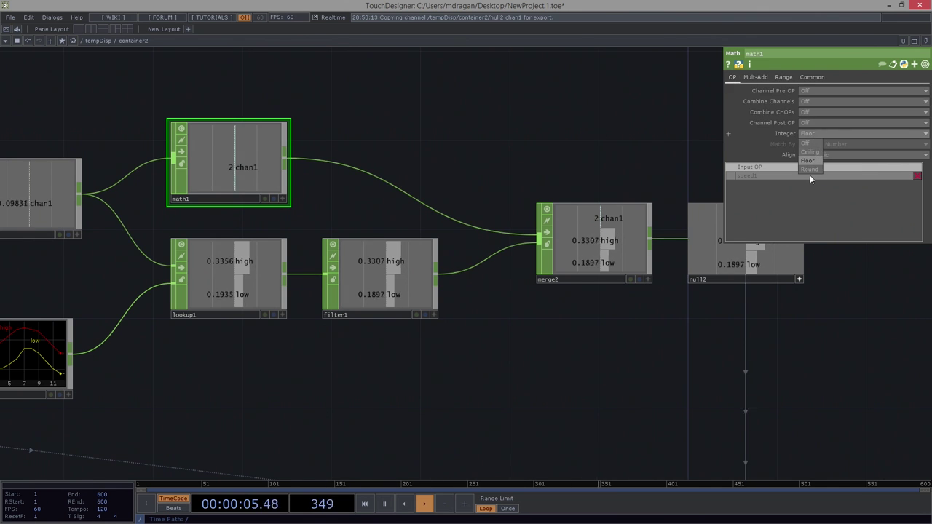
click(810, 171)
drag(778, 320, 446, 202)
drag(538, 294, 214, 122)
scroll(214, 122, down, 4)
drag(519, 234, 408, 190)
scroll(408, 190, up, 4)
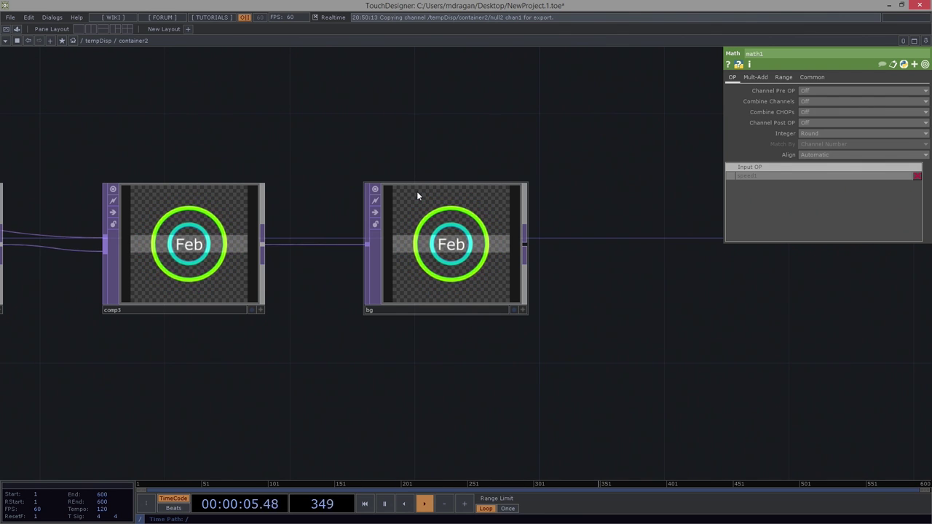
Examine the channels from speed1 through math1 and merge2, and compare them with the month labels in text1, comp3 and bg.
drag(230, 97, 501, 227)
scroll(437, 146, down, 4)
drag(437, 146, 781, 322)
drag(473, 204, 546, 299)
scroll(306, 152, up, 3)
drag(70, 118, 413, 174)
drag(579, 124, 914, 138)
drag(471, 144, 271, 169)
right_drag(405, 148, 529, 227)
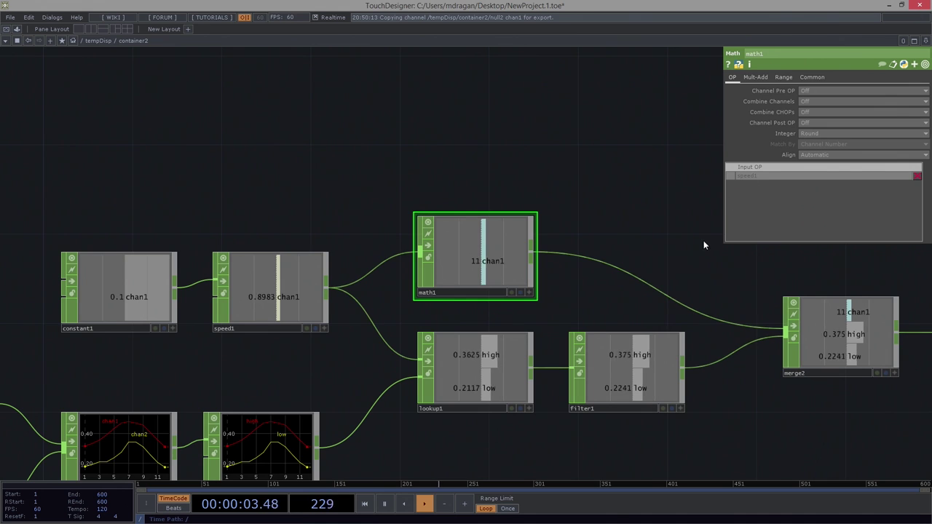
drag(700, 241, 495, 149)
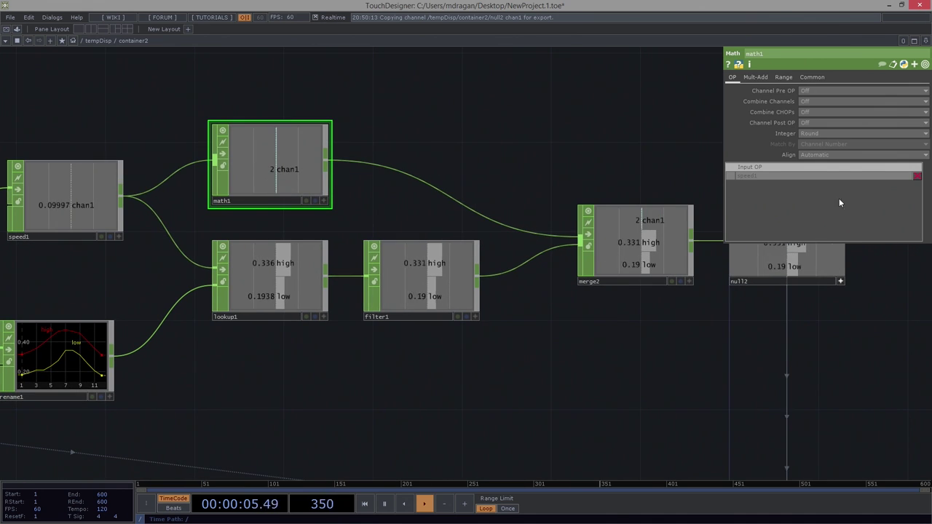
drag(632, 336, 585, 245)
scroll(244, 202, down, 3)
drag(355, 97, 415, 118)
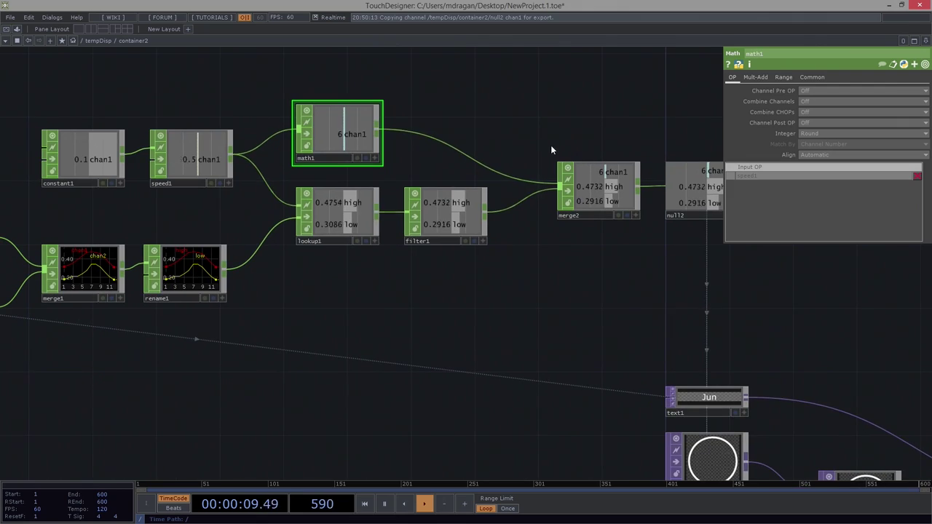
drag(412, 267, 145, 229)
scroll(450, 243, down, 3)
scroll(562, 291, up, 6)
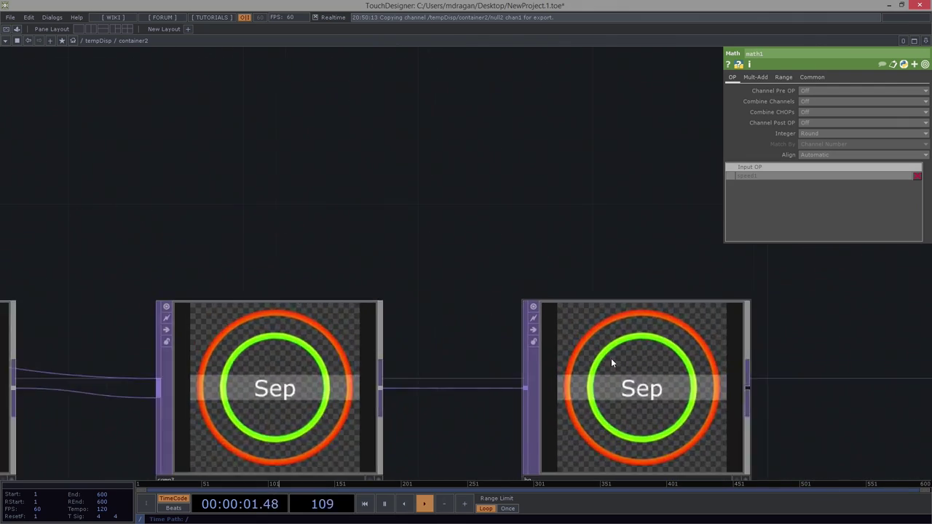
scroll(608, 368, down, 4)
Go up to the tempDisp network and set container2's Background TOP to ./bg.
scroll(408, 229, down, 8)
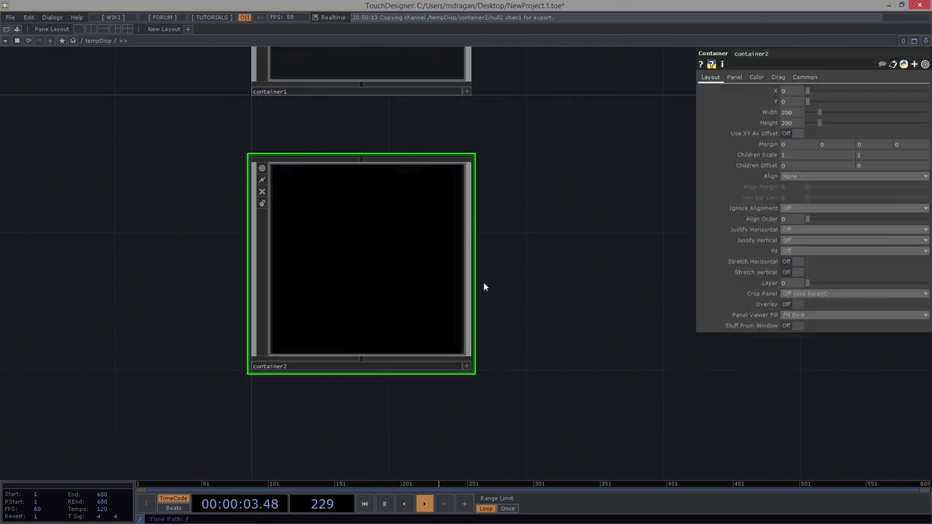
scroll(331, 255, up, 3)
scroll(691, 323, up, 5)
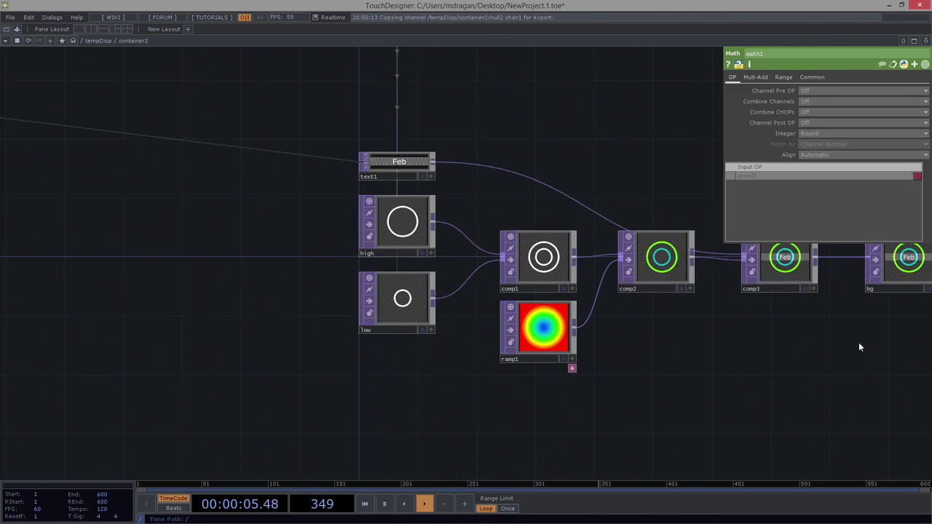
scroll(401, 355, down, 6)
scroll(401, 354, down, 2)
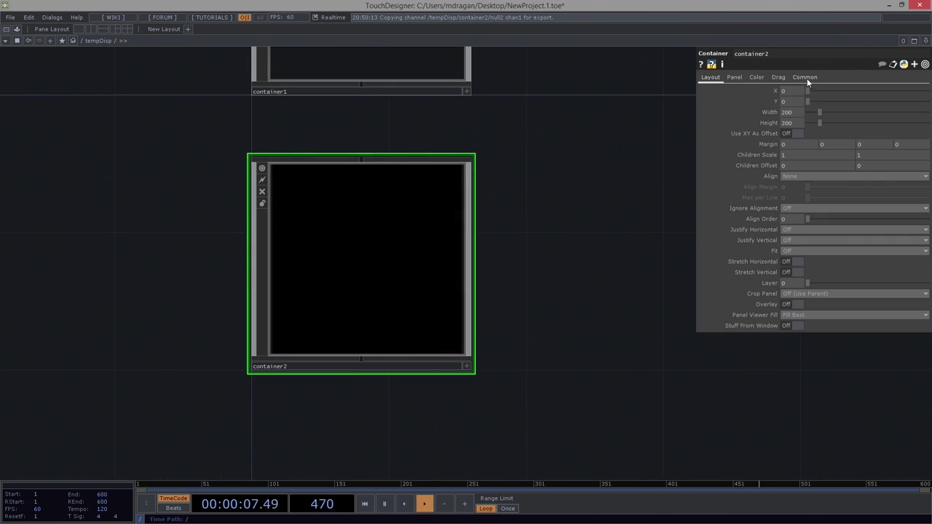
click(740, 78)
click(778, 76)
click(760, 79)
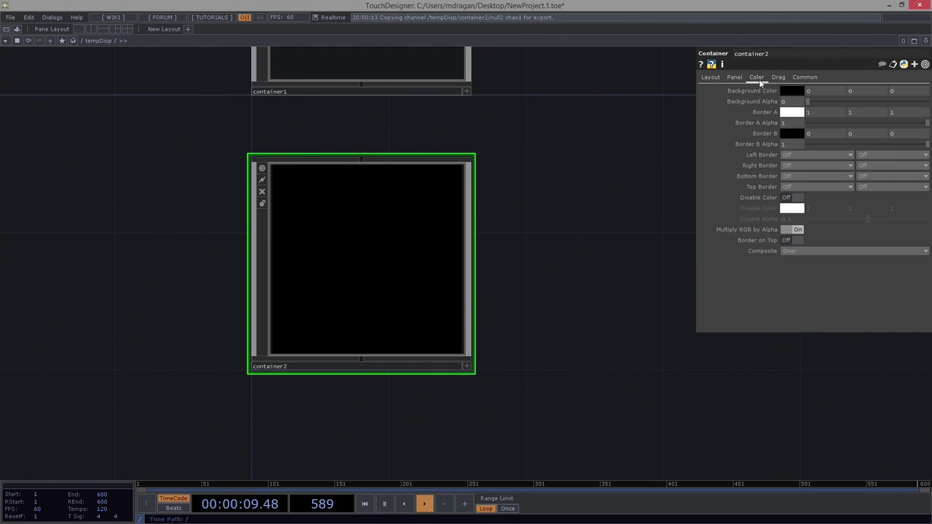
click(735, 78)
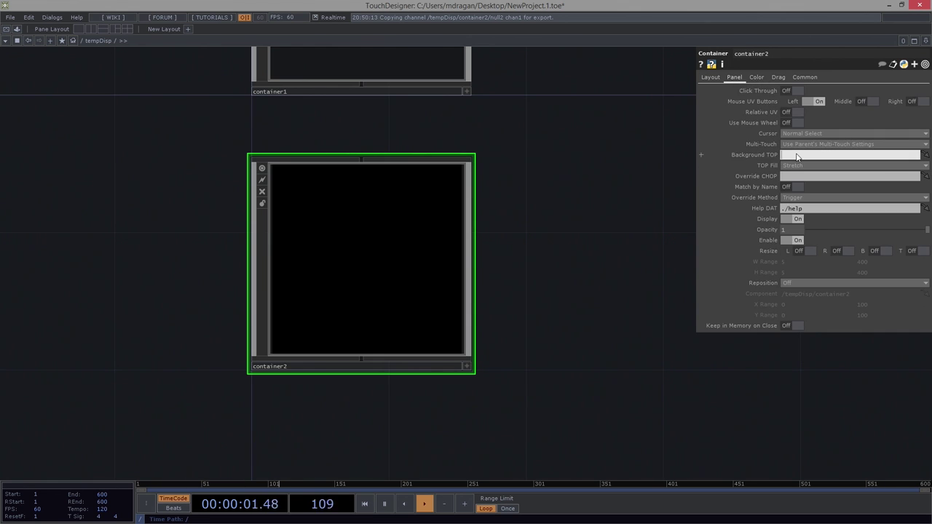
click(797, 157)
text(./bg)
key(Return)
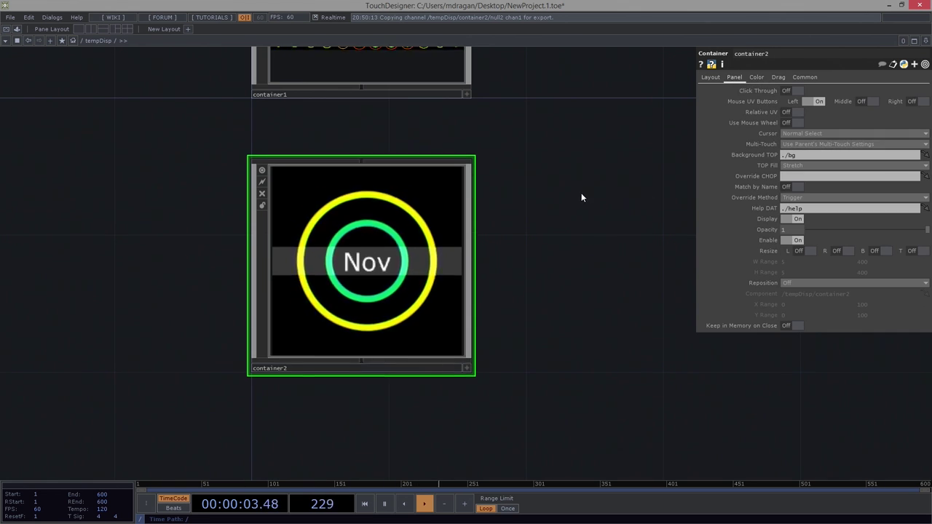
Compare container1's row of monthly circles with container2's animated single-month display.
scroll(535, 233, down, 3)
drag(535, 233, 513, 240)
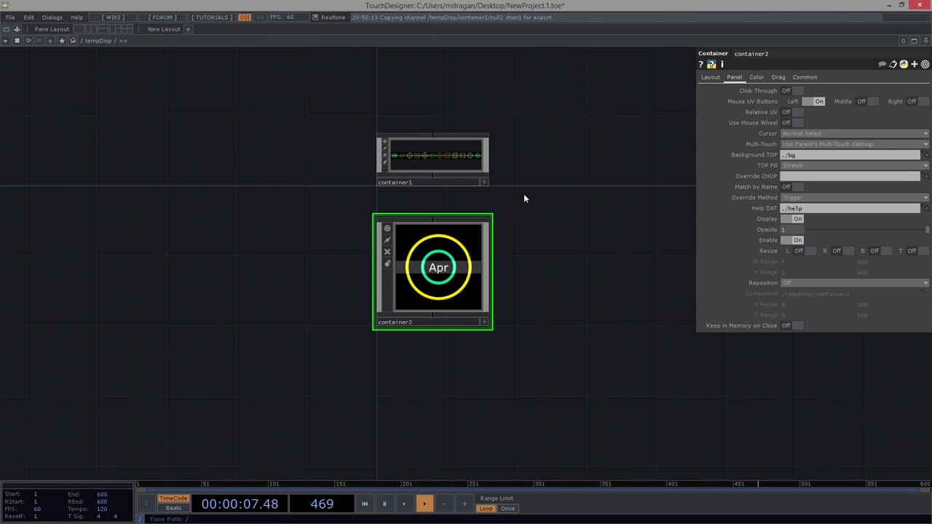
scroll(518, 214, up, 4)
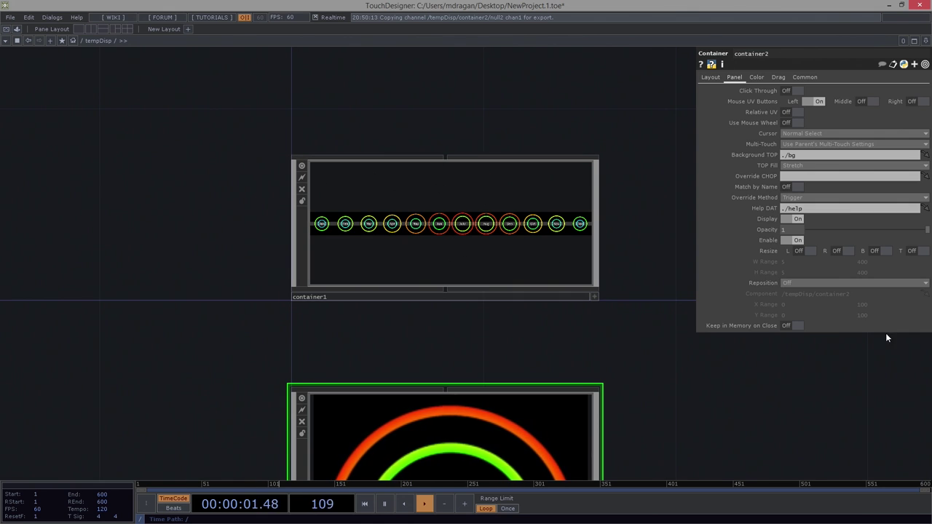
drag(656, 394, 630, 236)
scroll(628, 239, down, 3)
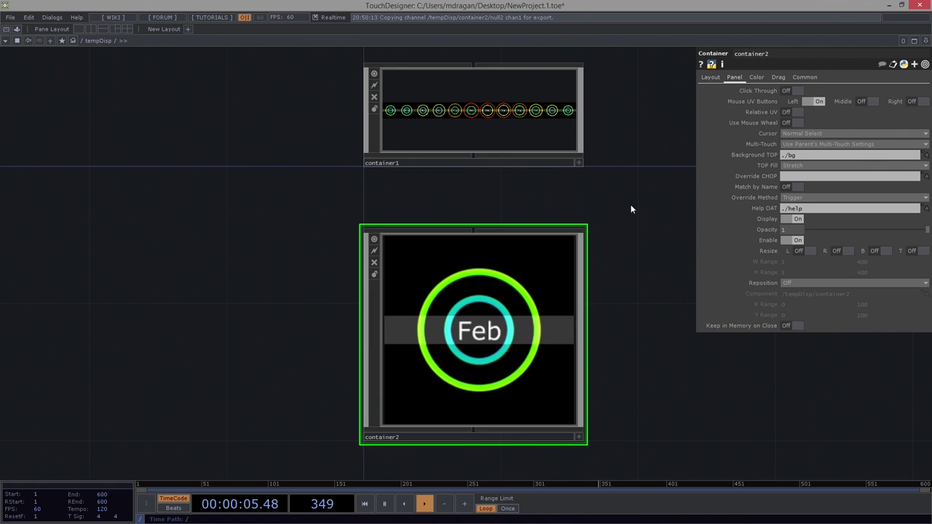
drag(637, 200, 646, 303)
scroll(482, 210, up, 5)
drag(450, 210, 449, 216)
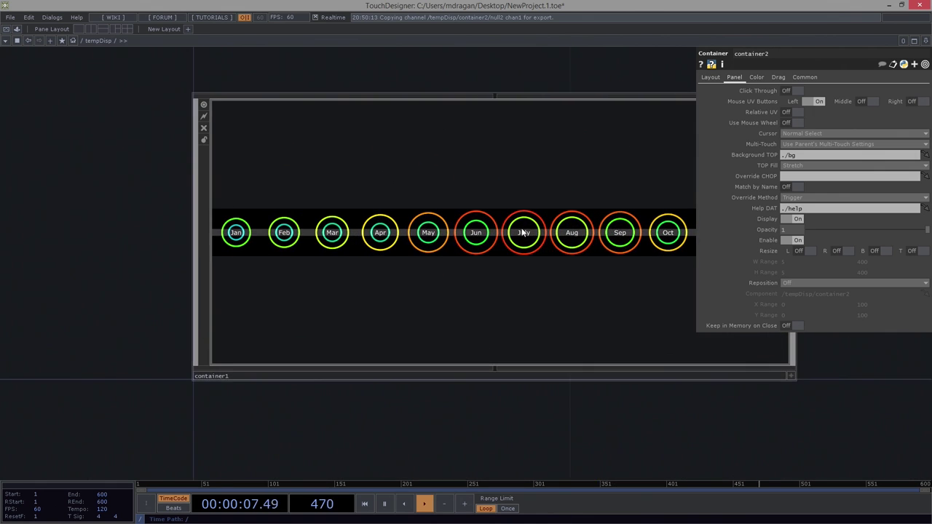
scroll(523, 231, down, 5)
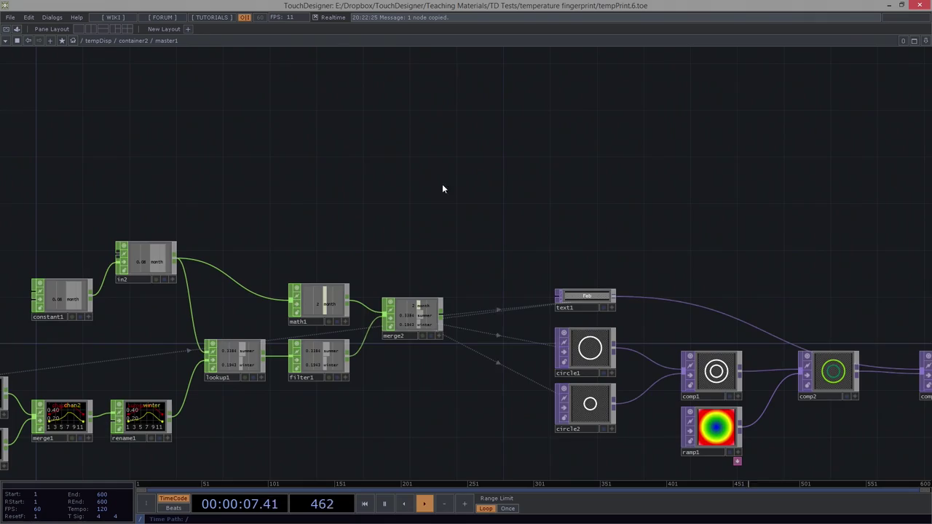
In tempPrint.6.toe, go up from master1's network to tempDisp and view container2's row of animated circles.
scroll(442, 187, down, 2)
scroll(474, 353, up, 6)
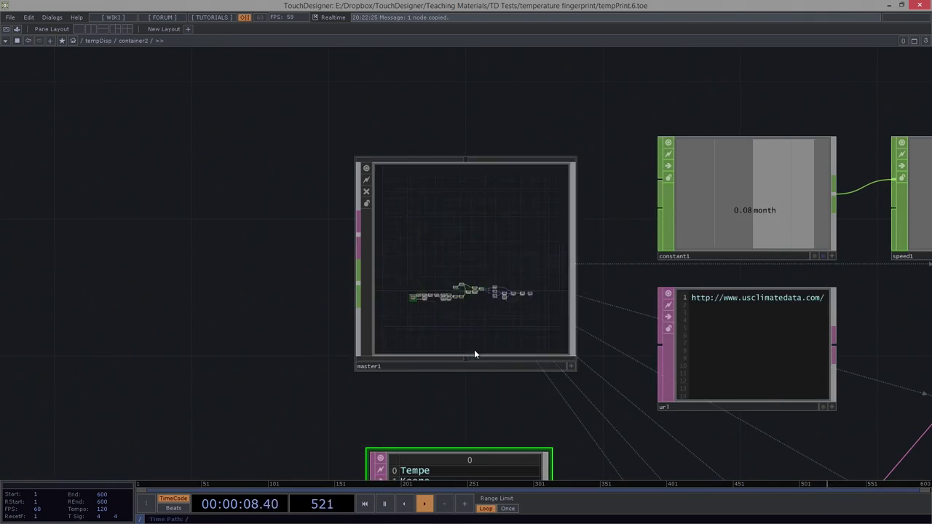
scroll(214, 328, down, 10)
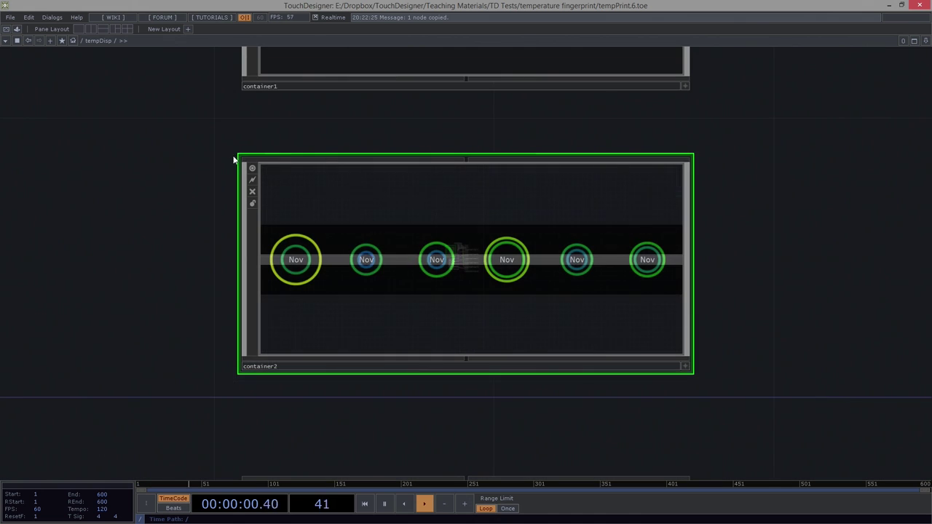
Switch container1's monthly circles between Keene, Boulder, Chigago, New York and LA to compare the cities, ending on Tempe.
drag(185, 252, 138, 452)
drag(161, 208, 158, 233)
scroll(267, 211, up, 3)
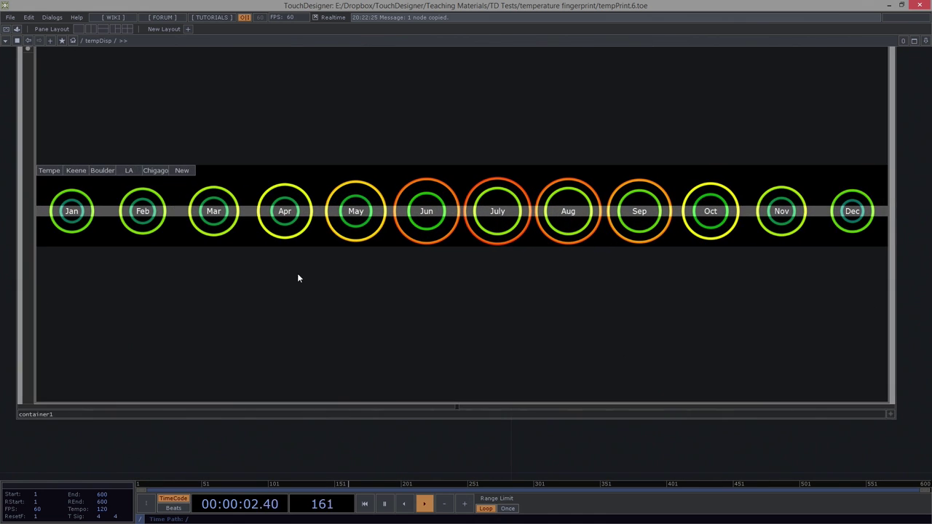
drag(348, 434, 158, 192)
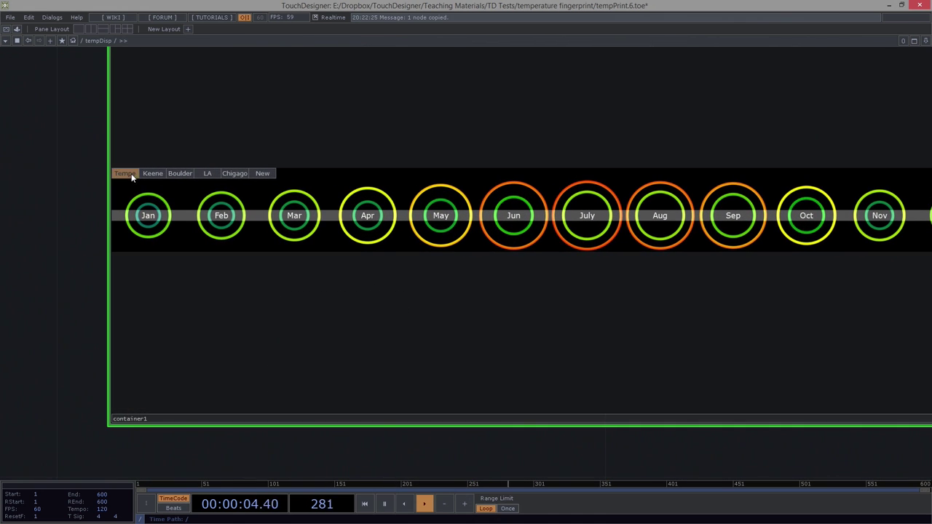
click(153, 174)
click(184, 175)
click(237, 177)
click(264, 174)
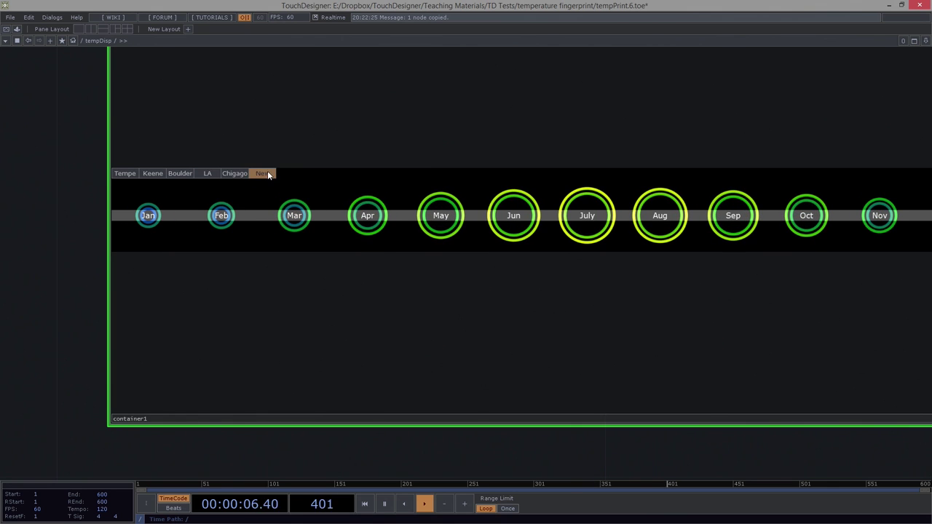
click(212, 174)
click(153, 177)
click(186, 175)
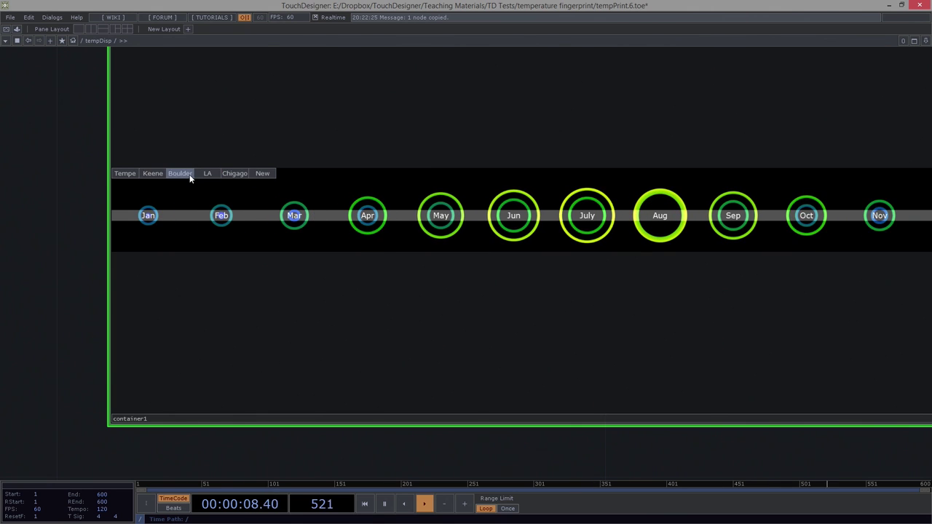
click(121, 175)
View container2's row of circles comparing the six cities for one month at a time.
scroll(121, 174, down, 4)
click(560, 298)
drag(637, 361, 707, 212)
scroll(552, 257, up, 1)
scroll(553, 257, up, 2)
drag(797, 392, 840, 313)
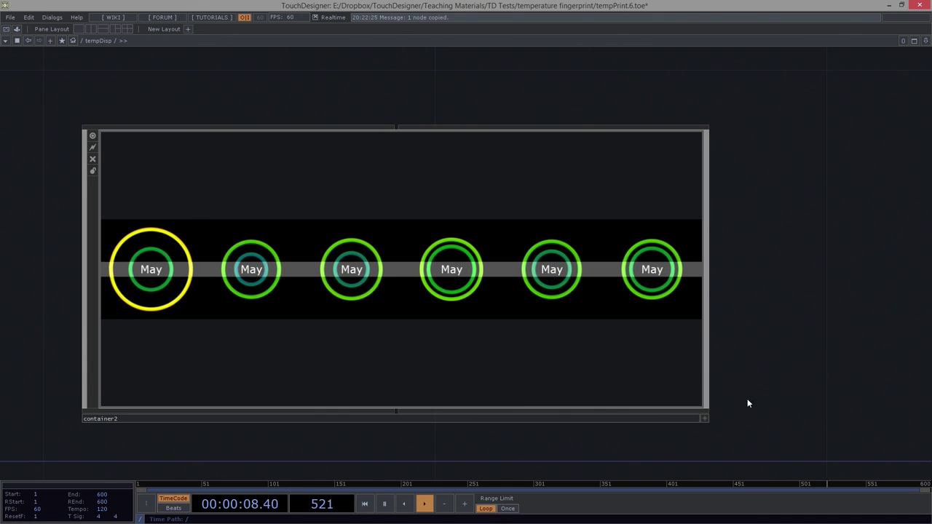
drag(774, 364, 821, 276)
Examine container3's grid of monthly temperature circles for all six cities, from Tempe to New York.
middle_drag(639, 199, 703, 337)
drag(620, 326, 625, 217)
scroll(626, 223, up, 5)
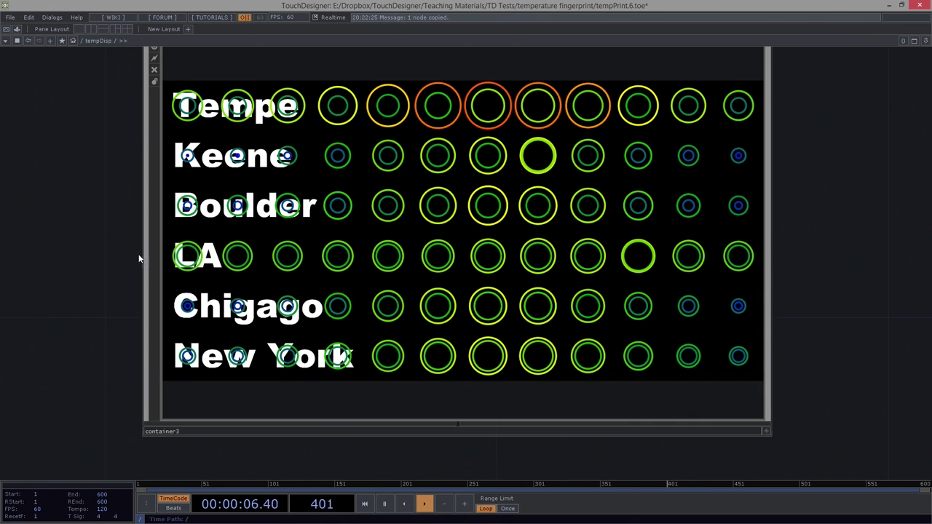
scroll(49, 203, down, 10)
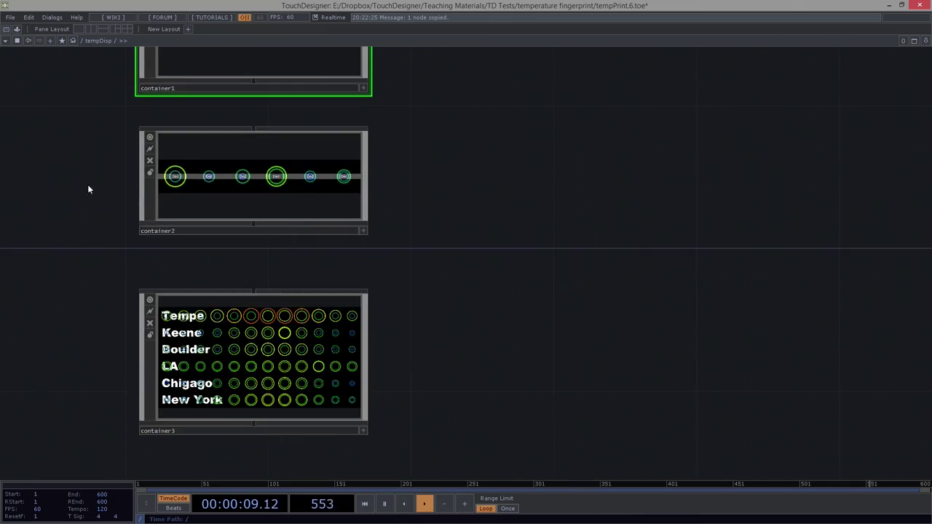
Enter master1's network inside container1 and show circle1's parameters.
drag(89, 189, 122, 342)
scroll(239, 174, up, 10)
drag(233, 190, 476, 255)
key(i)
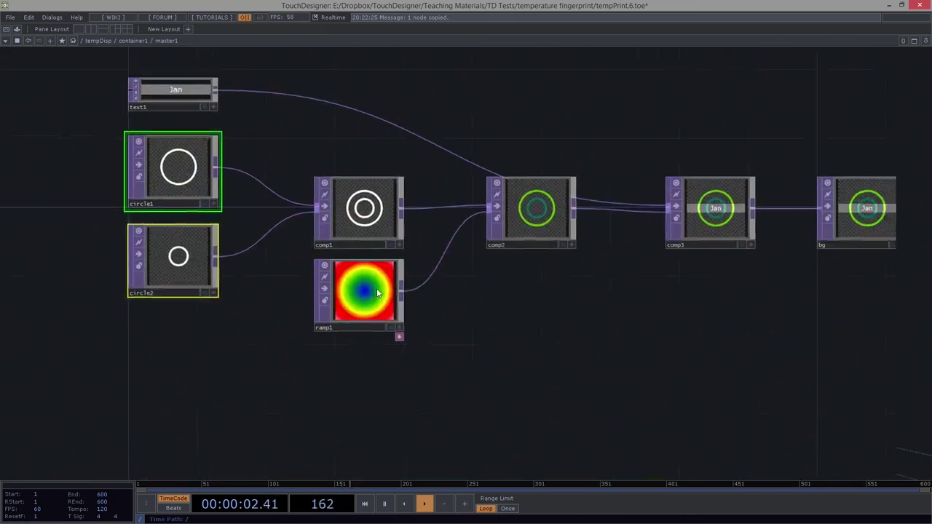
scroll(306, 225, up, 2)
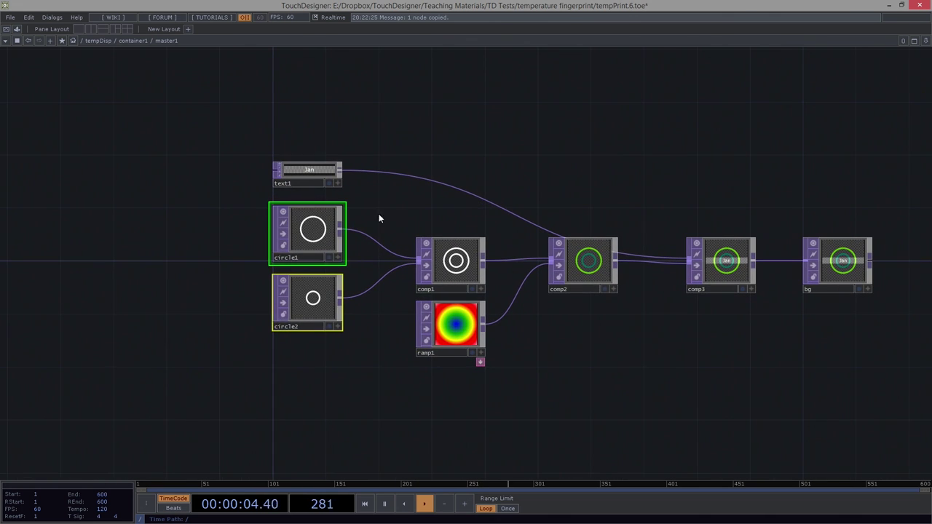
key(p)
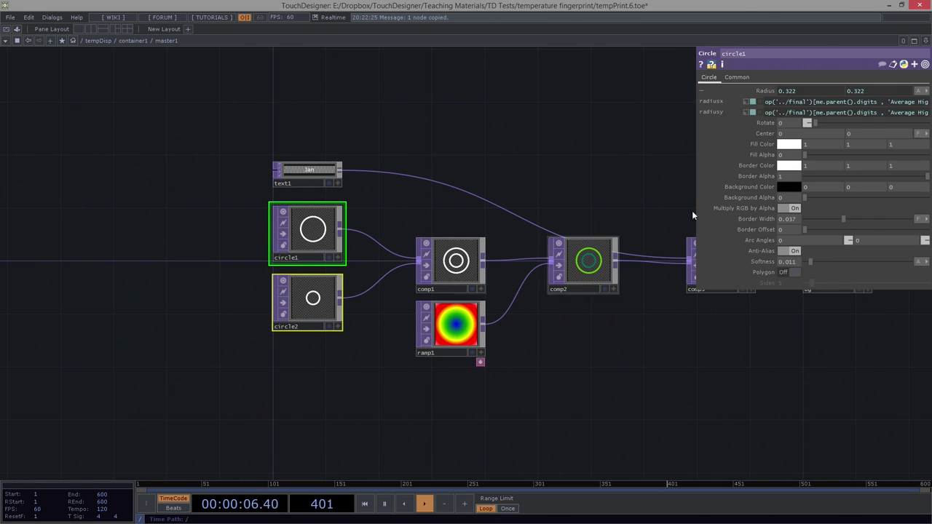
Examine master1's TOP chain from text1, the two circles and ramp1 through comp2 and comp3 to bg.
drag(588, 195, 435, 216)
scroll(525, 230, up, 4)
drag(593, 281, 386, 260)
scroll(619, 318, up, 3)
scroll(618, 318, down, 2)
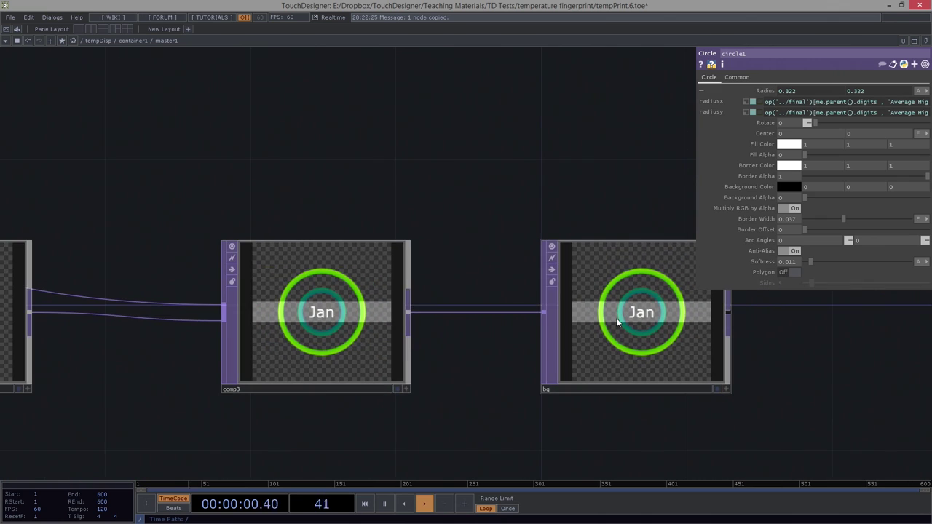
scroll(617, 322, down, 5)
scroll(423, 387, up, 4)
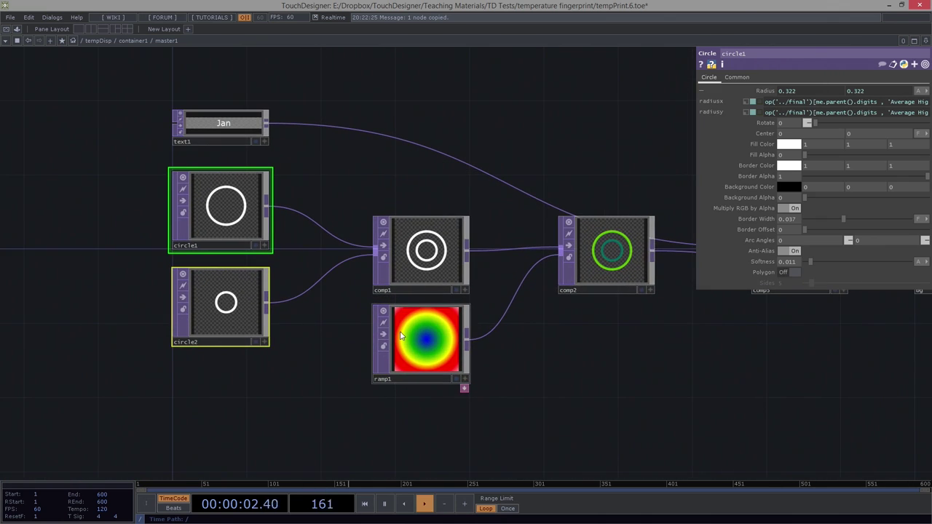
scroll(400, 335, down, 3)
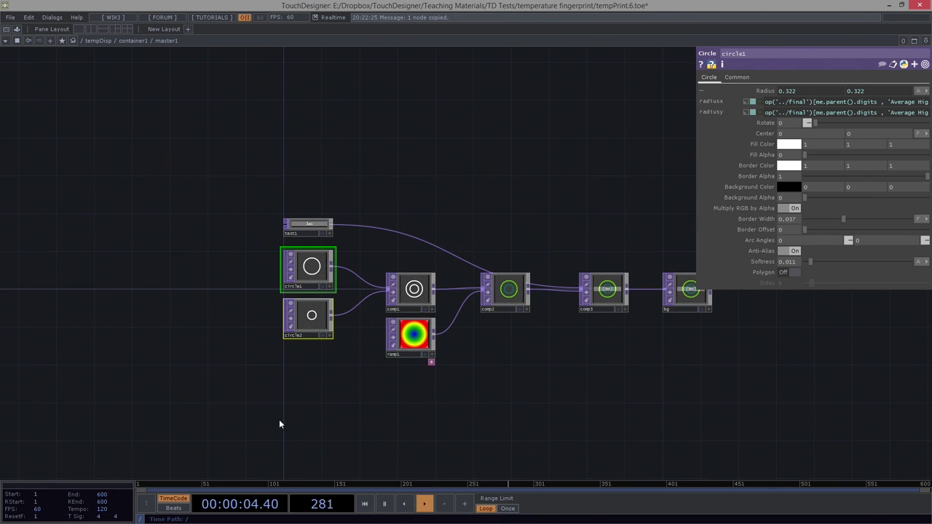
Go up to container1's network, inspect replicator1 and its twelve month items, and return to tempDisp.
scroll(287, 406, down, 5)
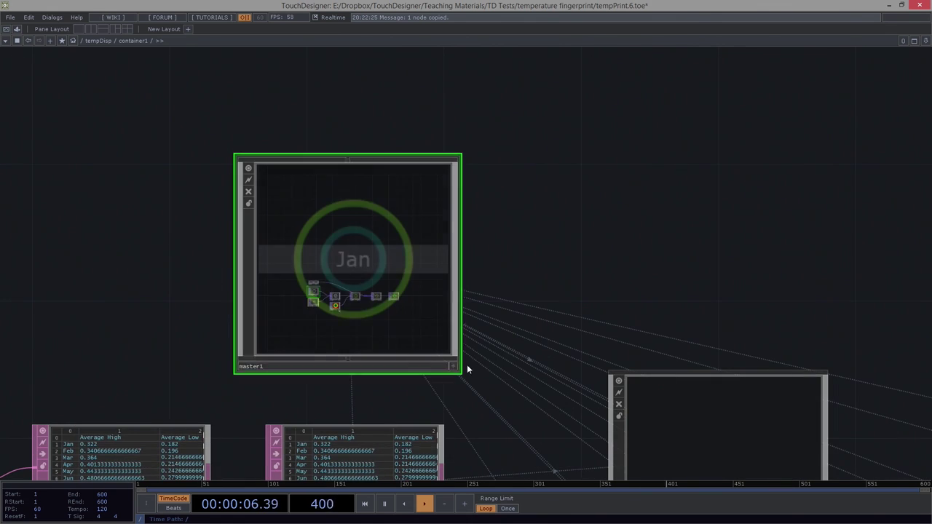
scroll(510, 204, down, 5)
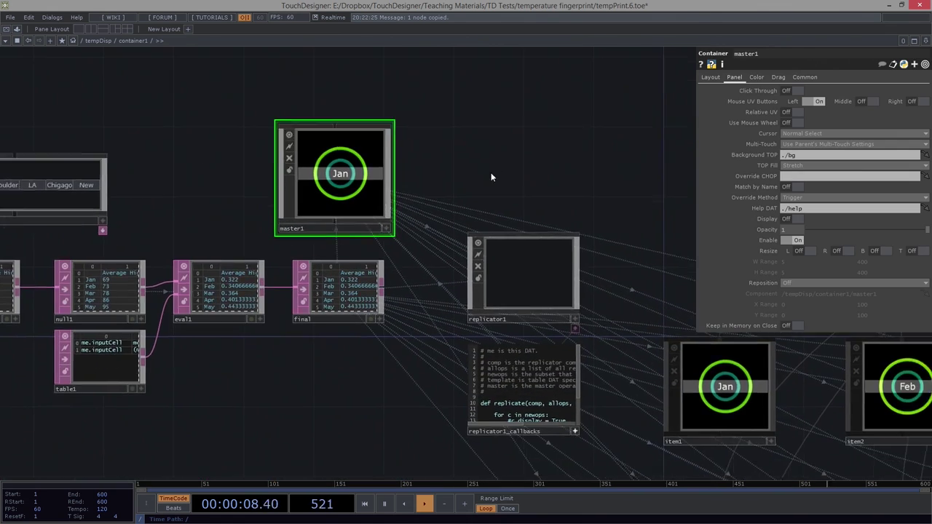
drag(600, 182, 295, 146)
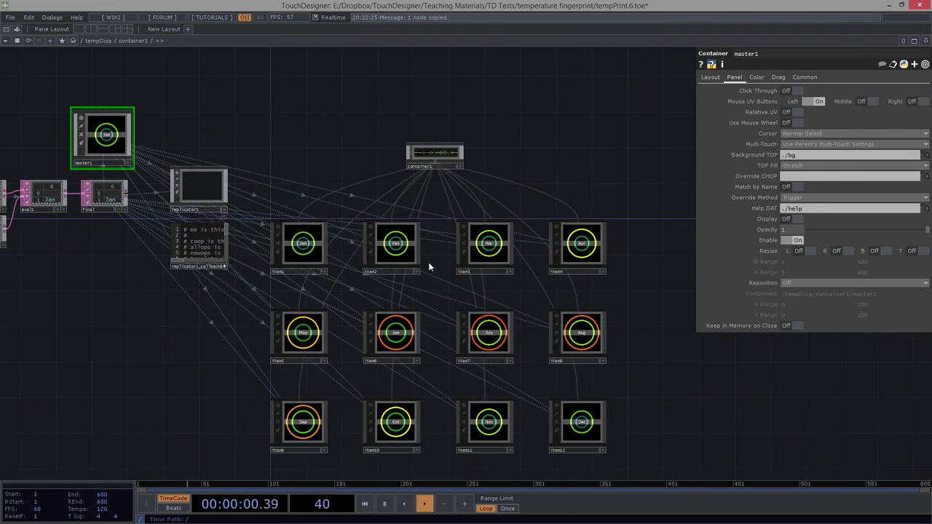
scroll(410, 299, down, 8)
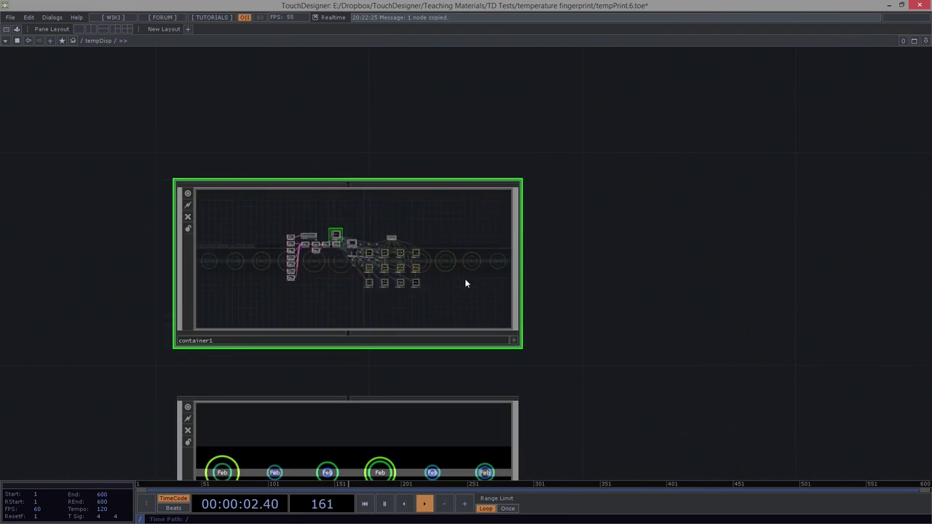
Cycle container1's display through Keene, Boulder, LA, Chigago and Tempe, and leave it on Keene.
scroll(271, 174, up, 4)
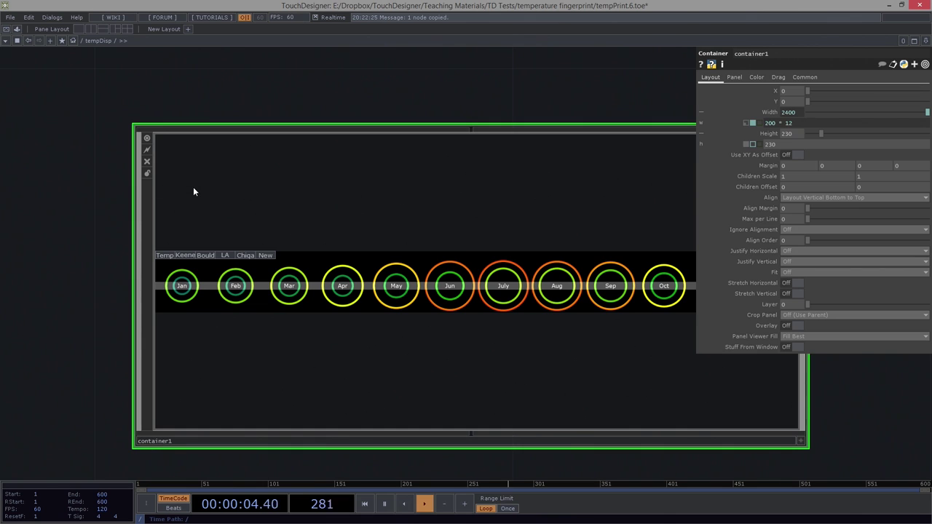
click(175, 253)
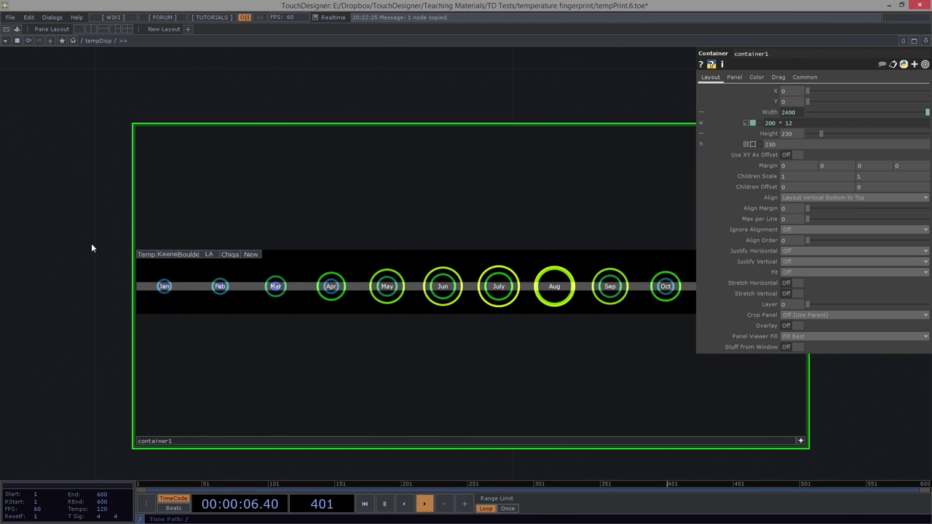
drag(86, 243, 60, 245)
click(171, 259)
click(180, 258)
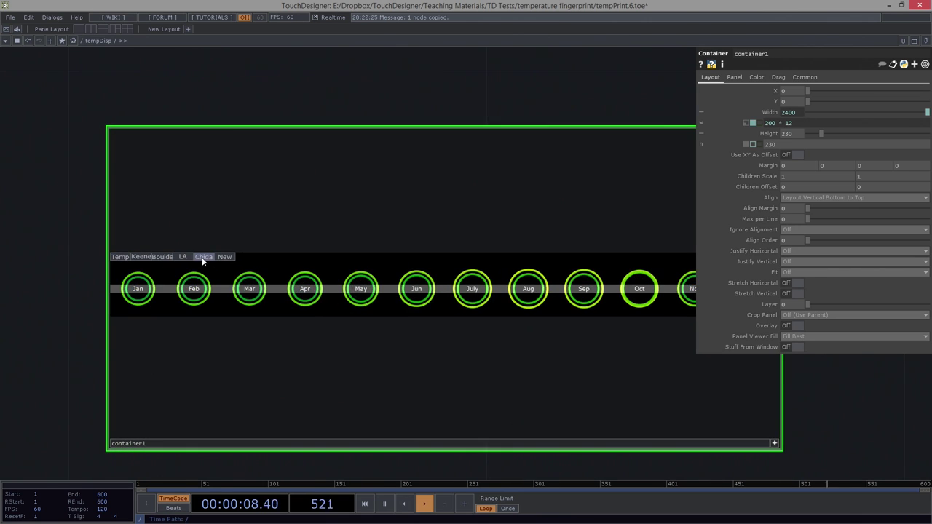
click(202, 258)
drag(85, 257, 27, 247)
scroll(40, 249, up, 2)
click(86, 260)
click(120, 260)
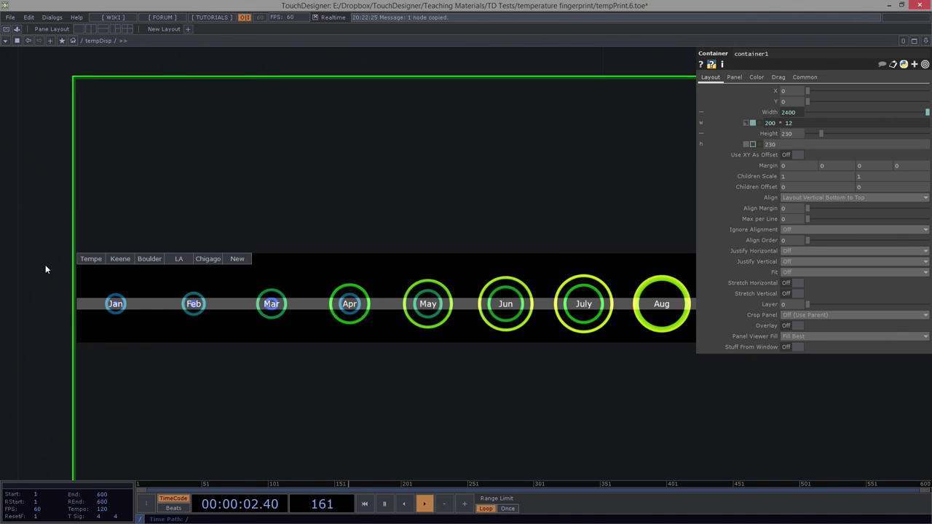
Return to container2 in tempDisp and view its animated circles with their month labels.
scroll(44, 270, down, 5)
click(224, 316)
drag(135, 356, 260, 318)
scroll(260, 319, up, 5)
drag(369, 255, 423, 166)
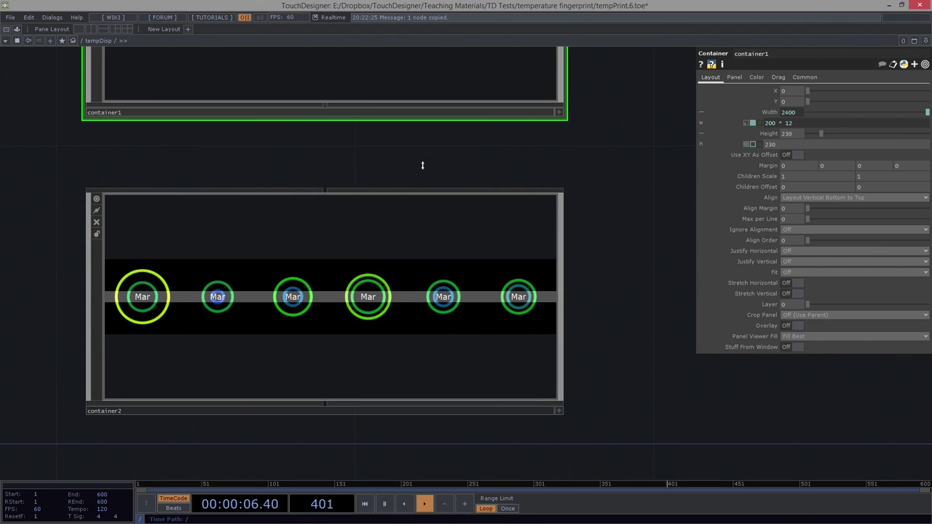